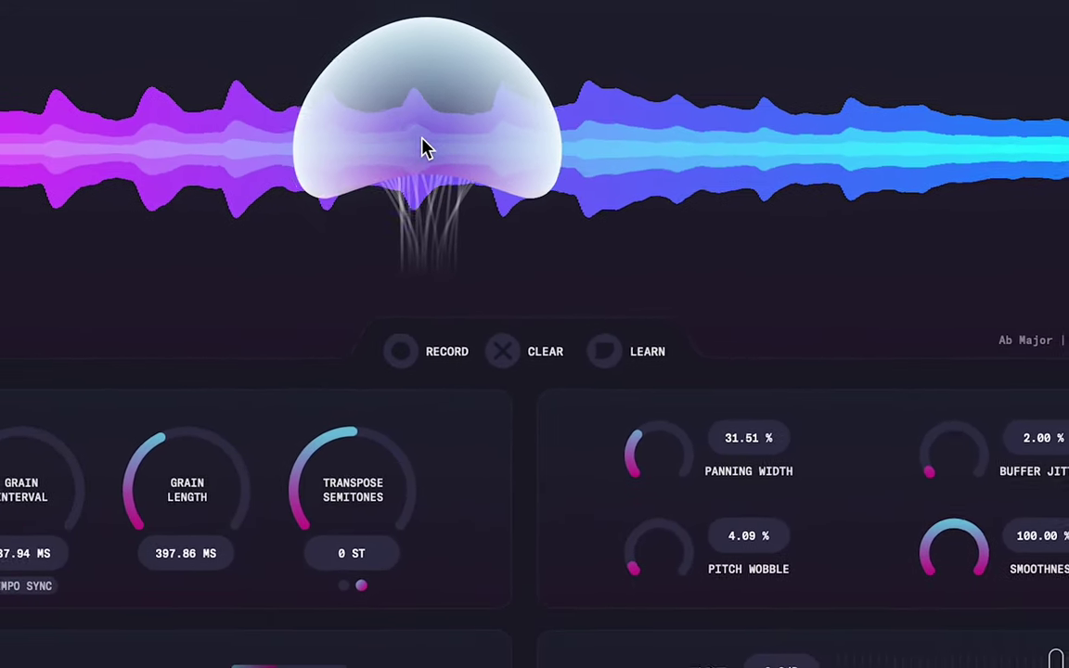
{"action": "mouse_move", "coordinate": [272, 201]}
{"action": "left_mouse_down"}
{"action": "mouse_move", "coordinate": [189, 201]}
{"action": "mouse_move", "coordinate": [542, 229]}
{"action": "mouse_move", "coordinate": [757, 195]}
{"action": "mouse_move", "coordinate": [692, 174]}
{"action": "mouse_move", "coordinate": [491, 181]}
{"action": "left_mouse_up"}
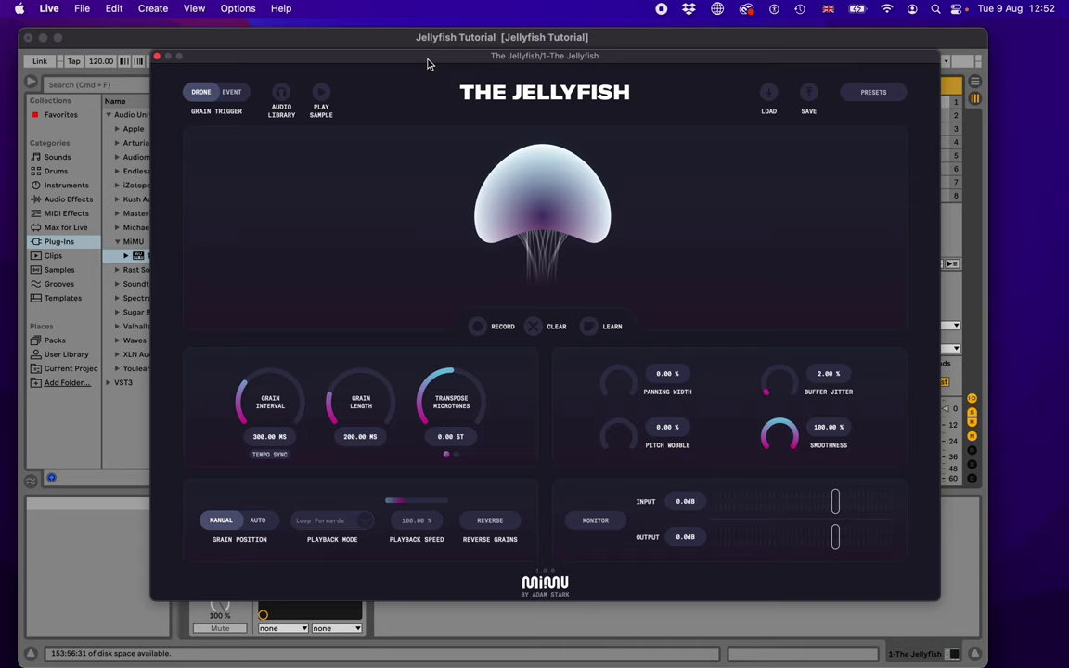
Load the Piano 07 sample from the audio library
{"action": "left_click", "coordinate": [283, 94]}
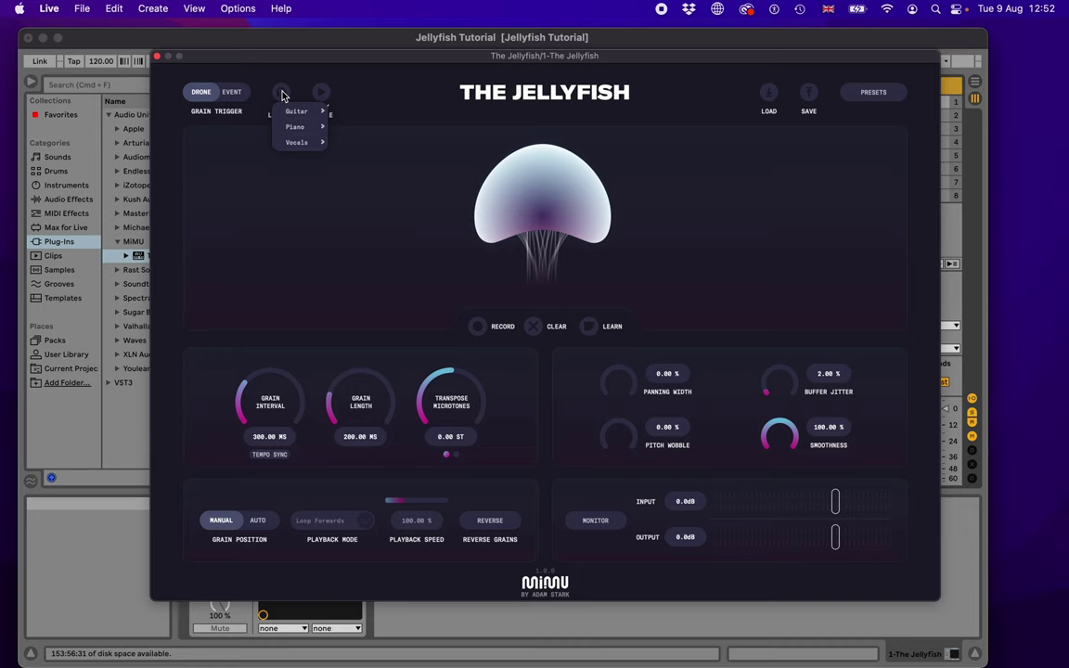
{"action": "mouse_move", "coordinate": [296, 127]}
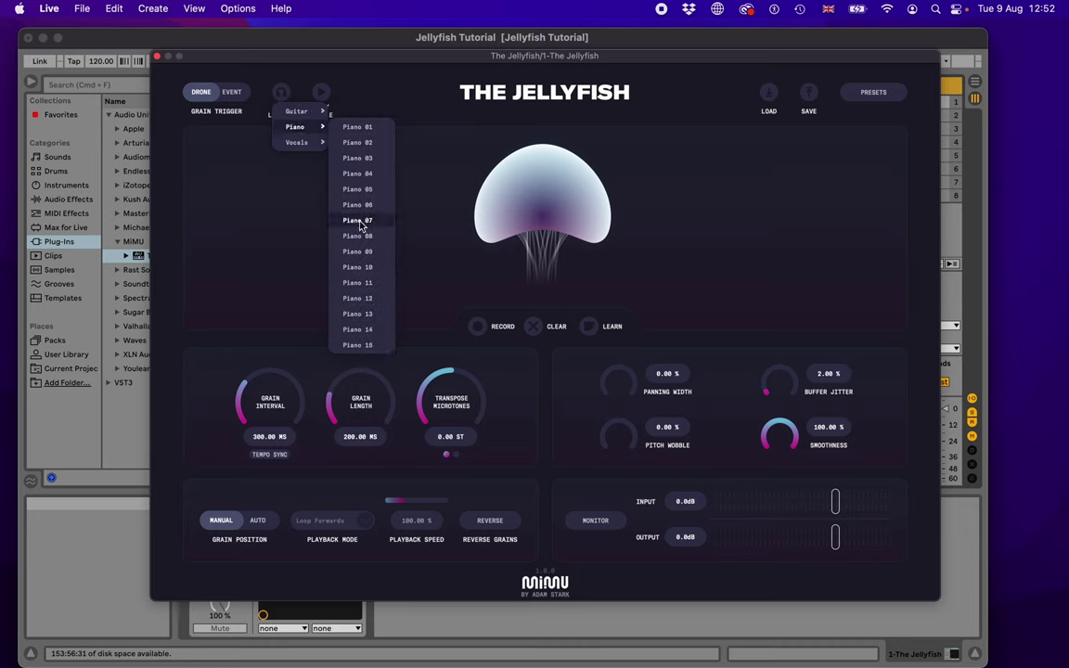
{"action": "left_click", "coordinate": [358, 220]}
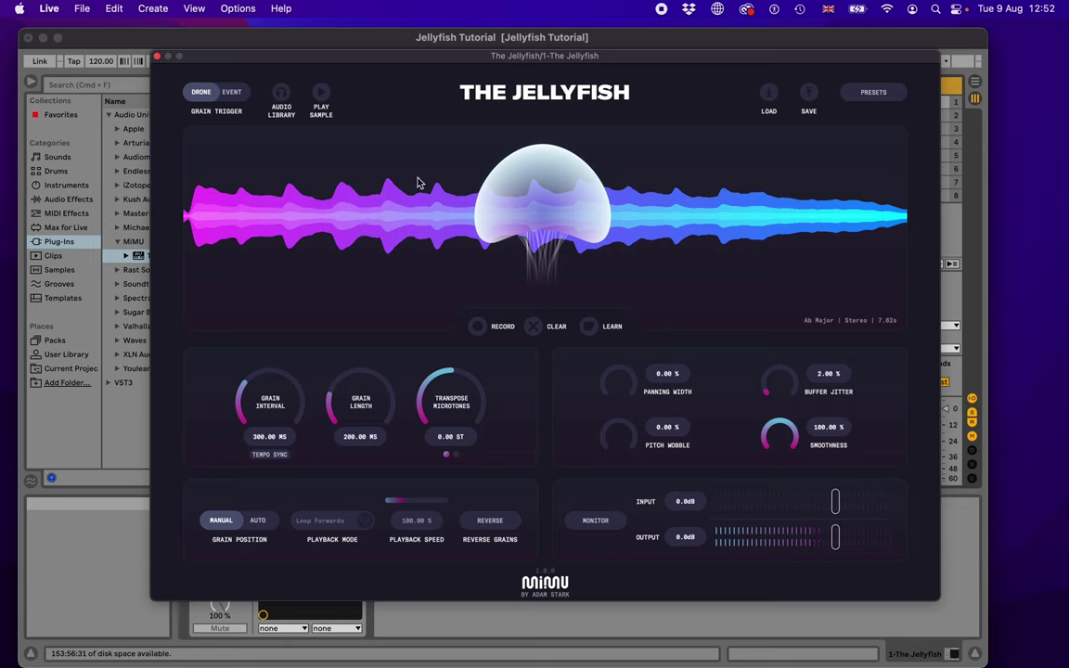
Set the grain trigger to Event, audition grains by moving the jellyfish on the waveform, and play the whole sample
{"action": "left_click", "coordinate": [232, 93]}
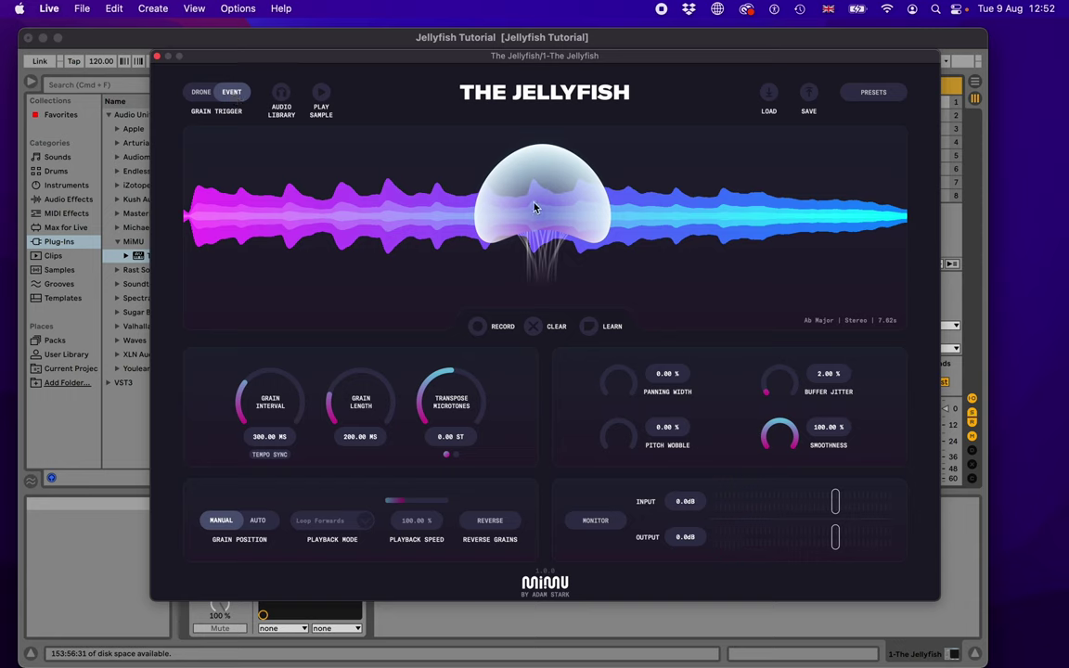
{"action": "left_click_drag", "start_coordinate": [537, 209], "coordinate": [559, 185]}
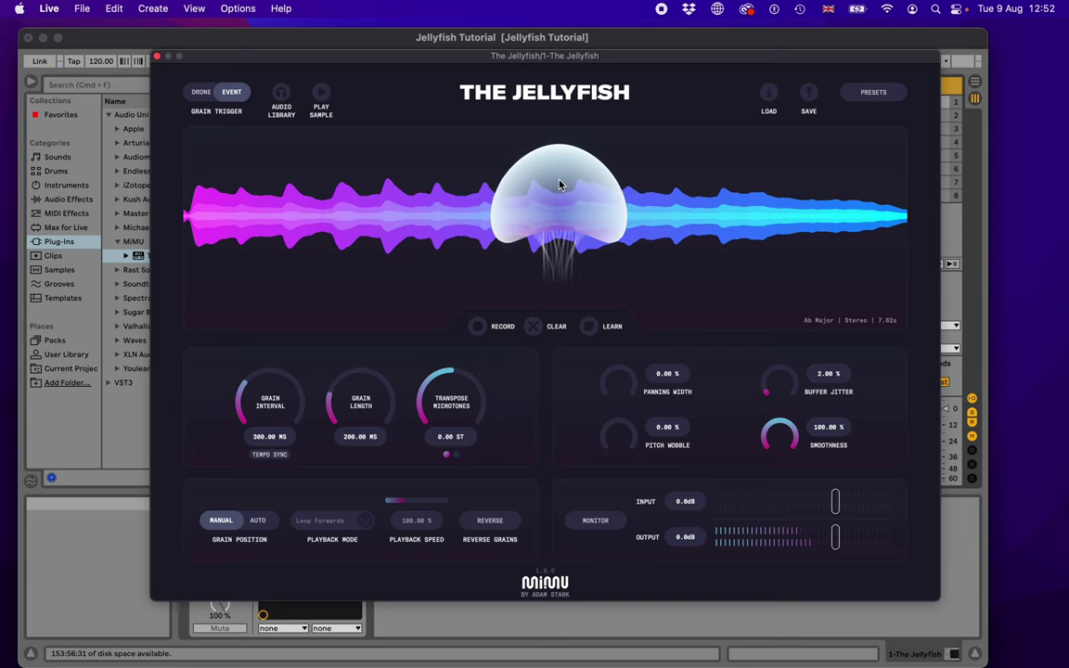
{"action": "left_click", "coordinate": [322, 92]}
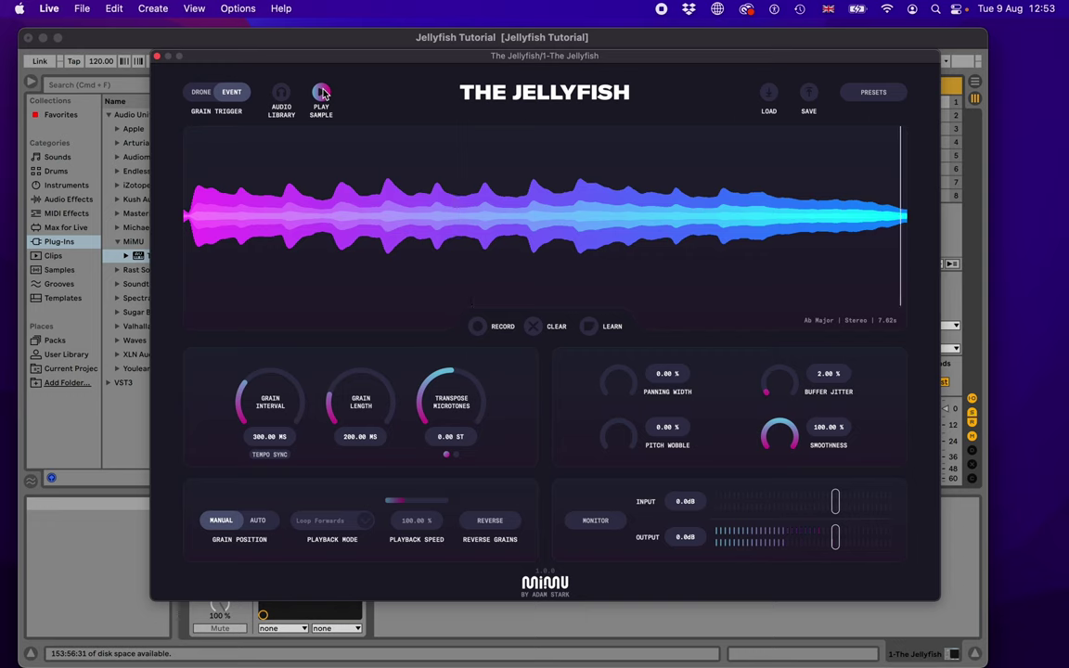
Set the grain trigger to Drone and reduce the grain interval to 30.24 ms, keeping the jellyfish near the waveform's middle
{"action": "left_click", "coordinate": [201, 92]}
{"action": "mouse_move", "coordinate": [548, 219]}
{"action": "left_mouse_down"}
{"action": "mouse_move", "coordinate": [274, 215]}
{"action": "mouse_move", "coordinate": [650, 213]}
{"action": "mouse_move", "coordinate": [727, 201]}
{"action": "mouse_move", "coordinate": [394, 210]}
{"action": "mouse_move", "coordinate": [394, 221]}
{"action": "mouse_move", "coordinate": [551, 224]}
{"action": "left_mouse_up"}
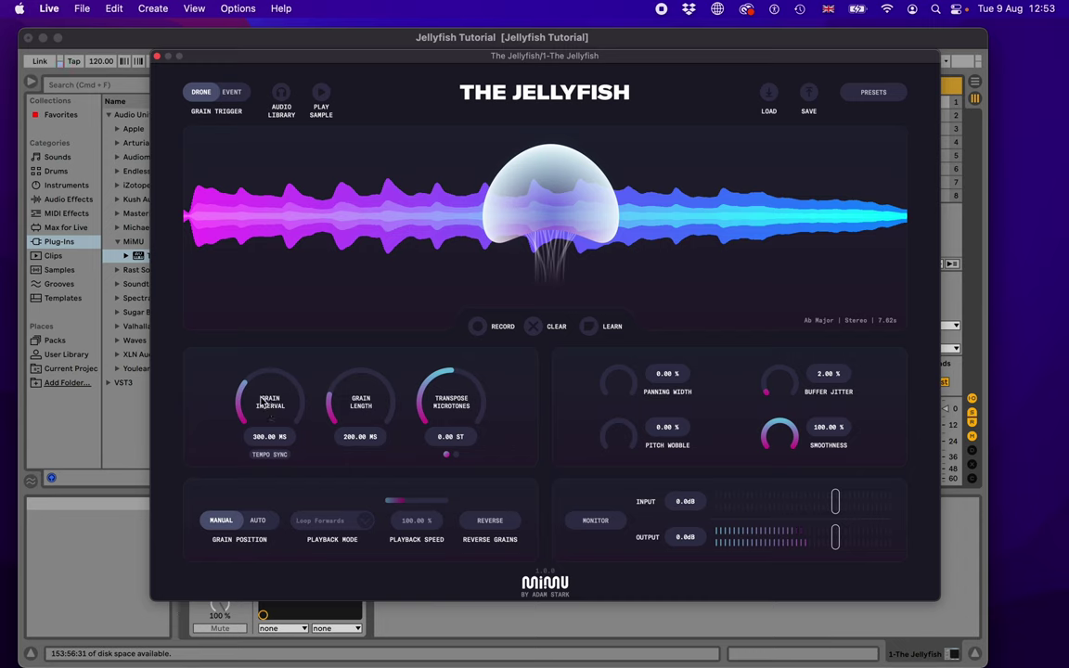
{"action": "left_click_drag", "start_coordinate": [260, 403], "coordinate": [269, 376]}
{"action": "left_click_drag", "start_coordinate": [274, 416], "coordinate": [249, 464]}
{"action": "mouse_move", "coordinate": [547, 217]}
{"action": "left_mouse_down"}
{"action": "mouse_move", "coordinate": [343, 219]}
{"action": "mouse_move", "coordinate": [559, 212]}
{"action": "left_mouse_up"}
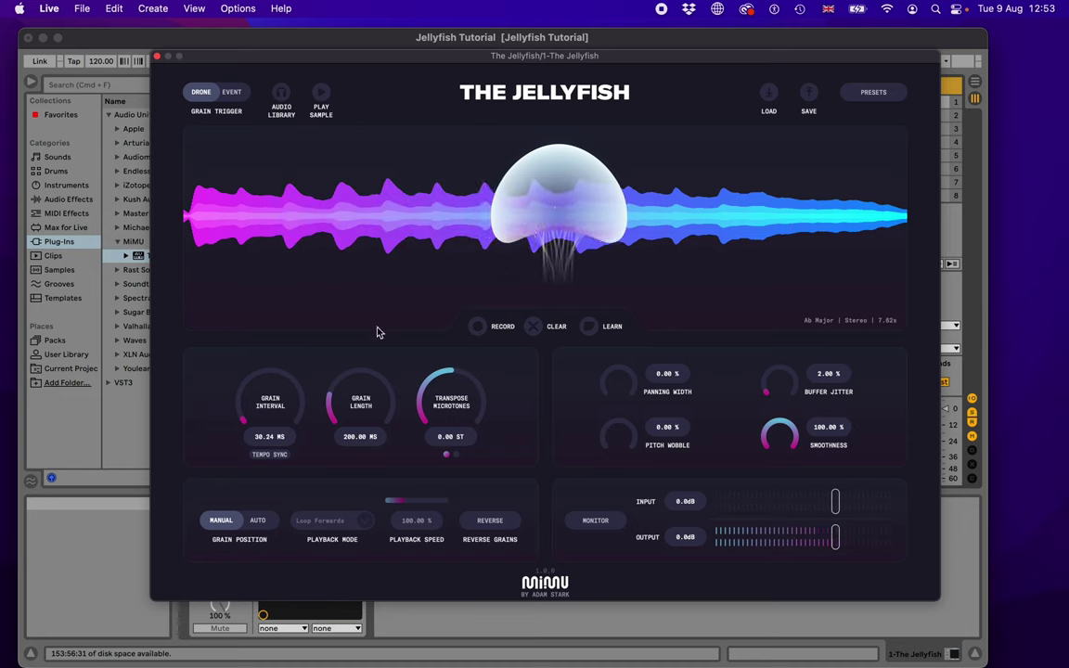
Reset the grain interval to 300.00 ms and vary the grain length, ending at 181.94 ms
{"action": "mouse_move", "coordinate": [279, 410]}
{"action": "left_mouse_down"}
{"action": "mouse_move", "coordinate": [262, 410]}
{"action": "mouse_move", "coordinate": [255, 427]}
{"action": "mouse_move", "coordinate": [256, 391]}
{"action": "mouse_move", "coordinate": [277, 408]}
{"action": "left_mouse_up"}
{"action": "scroll", "coordinate": [351, 402], "scroll_direction": "down", "scroll_amount": 5}
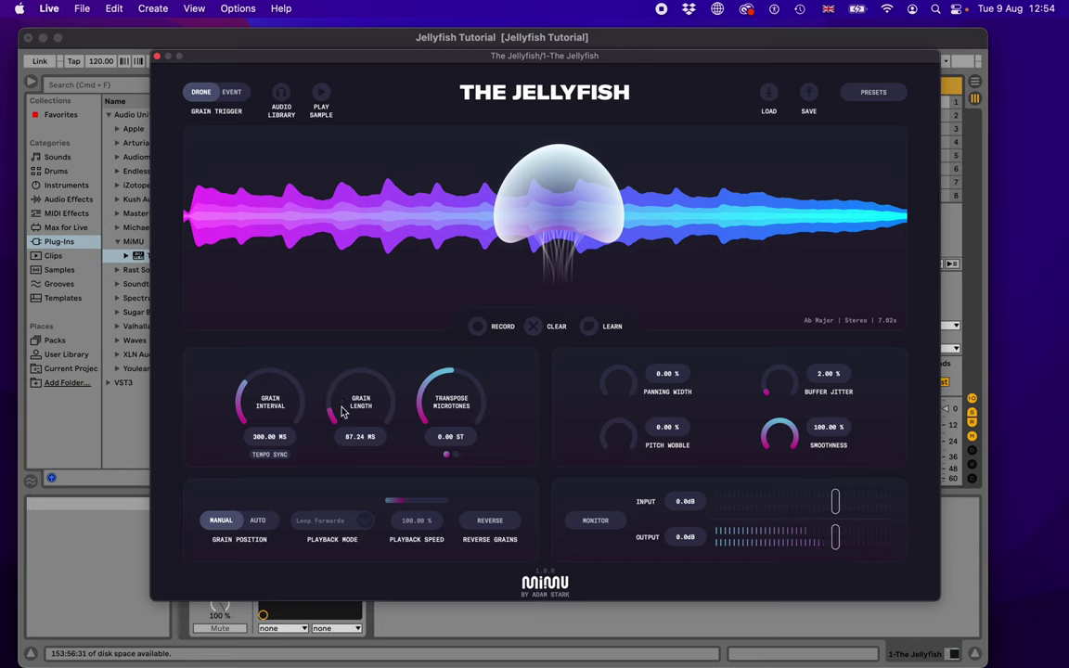
{"action": "mouse_move", "coordinate": [341, 412]}
{"action": "left_mouse_down"}
{"action": "mouse_move", "coordinate": [372, 362]}
{"action": "mouse_move", "coordinate": [367, 399]}
{"action": "mouse_move", "coordinate": [332, 431]}
{"action": "left_mouse_up"}
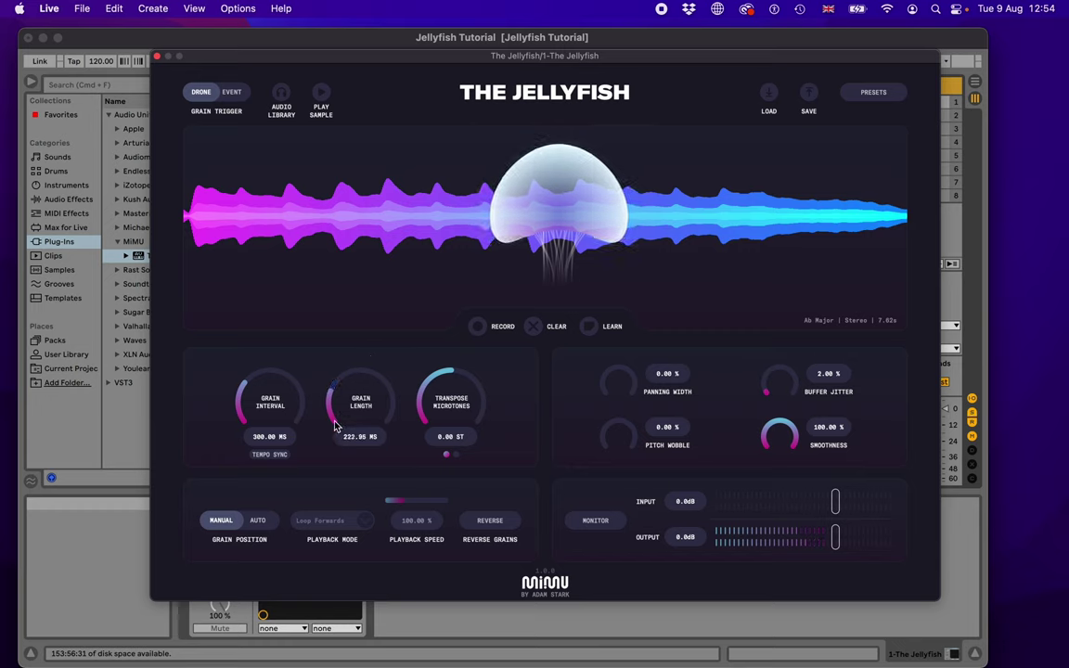
{"action": "left_click_drag", "start_coordinate": [332, 432], "coordinate": [330, 425]}
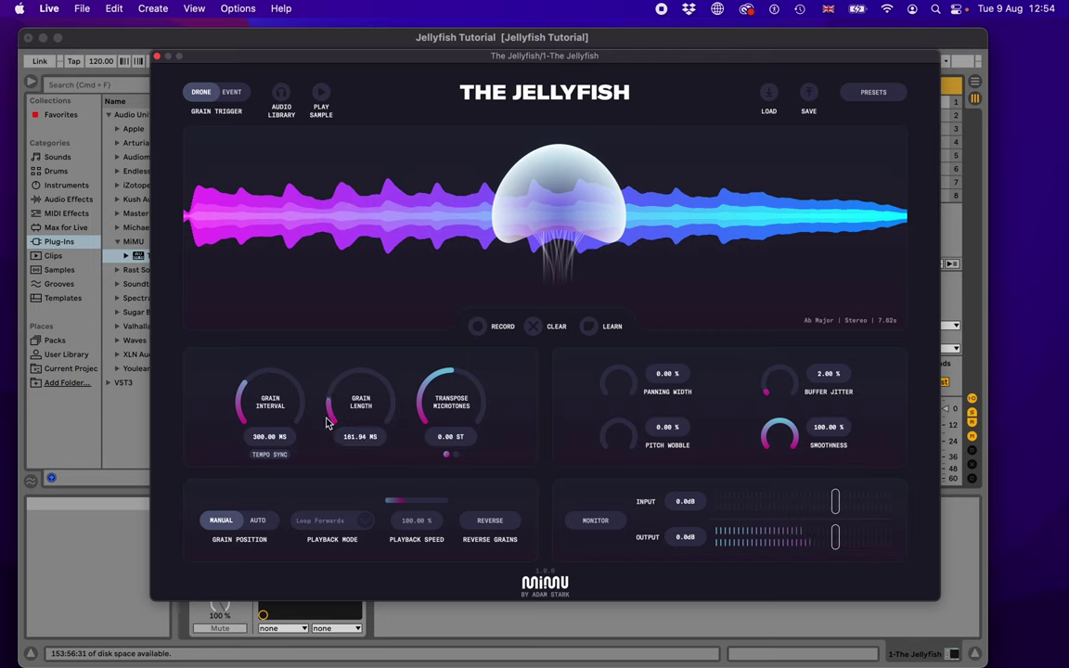
Set the grain interval to 52.59 ms and the grain length to 304.23 ms, auditioning the overlapping grains near the waveform's middle
{"action": "left_click_drag", "start_coordinate": [266, 395], "coordinate": [249, 408]}
{"action": "left_click_drag", "start_coordinate": [341, 411], "coordinate": [361, 375]}
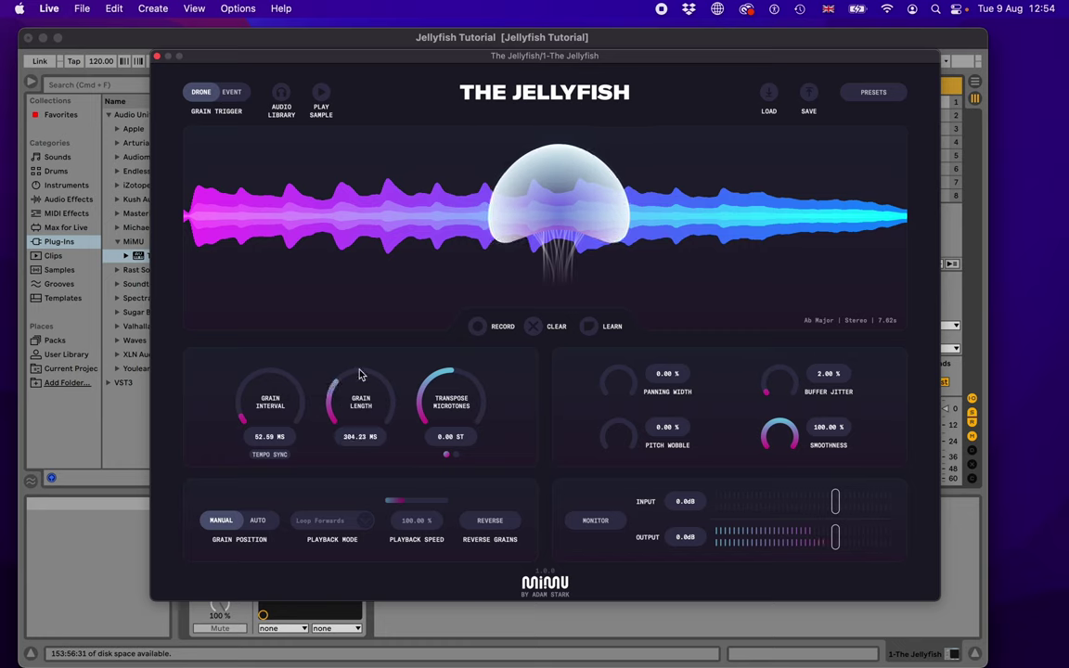
{"action": "mouse_move", "coordinate": [532, 220]}
{"action": "left_mouse_down"}
{"action": "mouse_move", "coordinate": [302, 228]}
{"action": "mouse_move", "coordinate": [494, 228]}
{"action": "mouse_move", "coordinate": [729, 209]}
{"action": "mouse_move", "coordinate": [513, 218]}
{"action": "mouse_move", "coordinate": [547, 218]}
{"action": "left_mouse_up"}
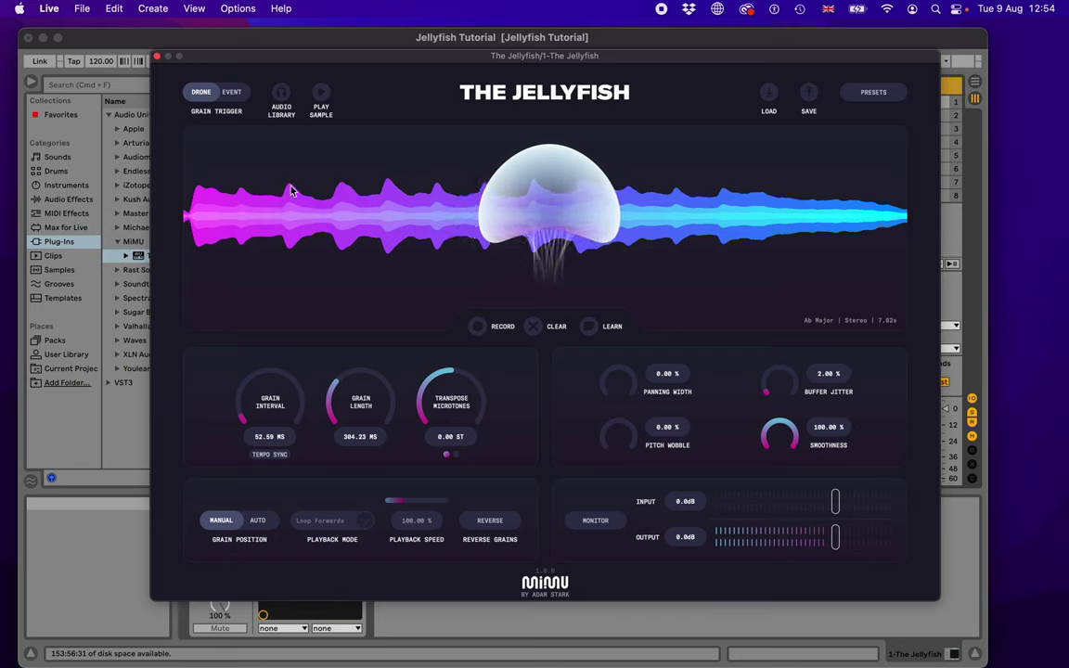
Switch the transpose control to semitones and vary the transposition with the grain trigger set to Drone
{"action": "left_click", "coordinate": [231, 92]}
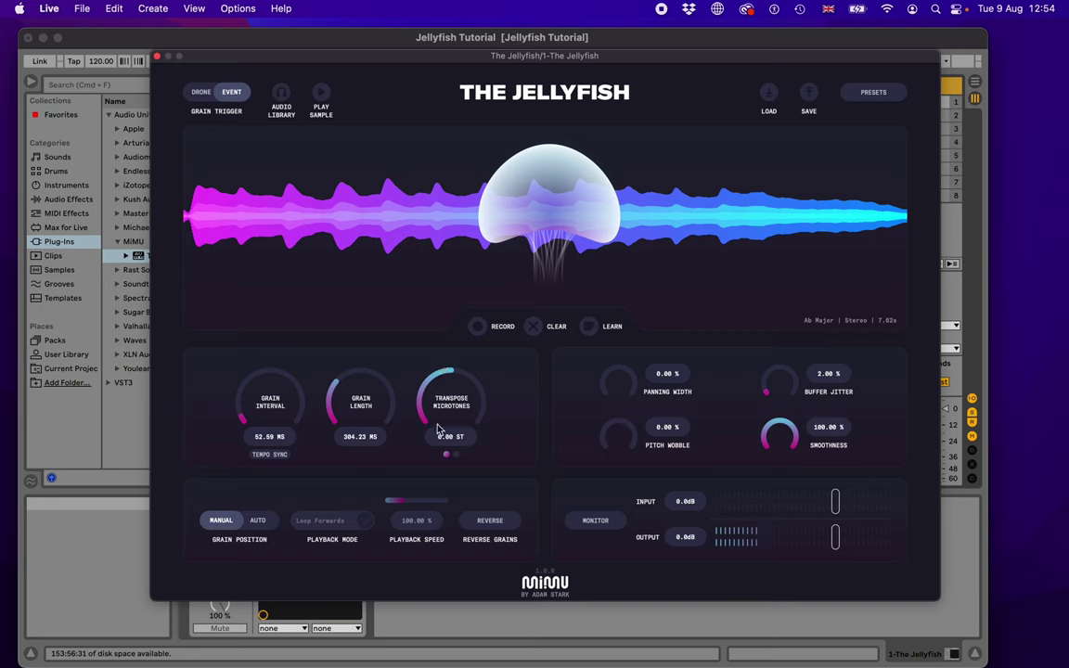
{"action": "left_click", "coordinate": [456, 454]}
{"action": "left_click", "coordinate": [200, 92]}
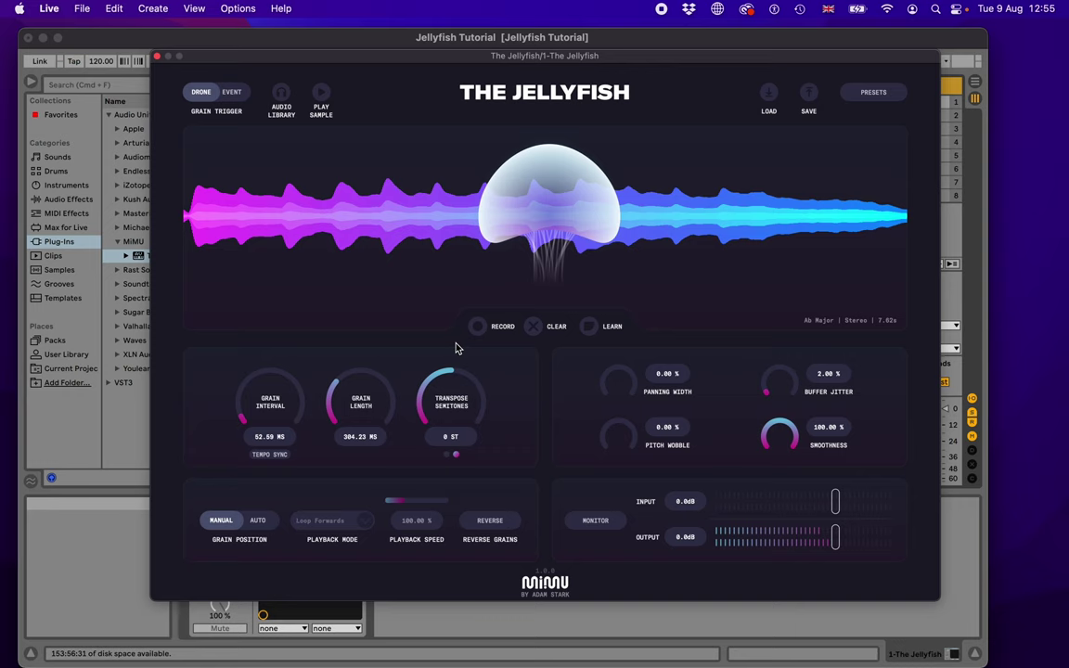
{"action": "left_click_drag", "start_coordinate": [451, 376], "coordinate": [439, 388]}
{"action": "mouse_move", "coordinate": [443, 409]}
{"action": "left_mouse_down"}
{"action": "mouse_move", "coordinate": [455, 375]}
{"action": "mouse_move", "coordinate": [448, 388]}
{"action": "left_mouse_up"}
Switch the transpose control to microtones, sweep it down to -12.00 ST, and reset it to 0.00 ST
{"action": "left_click", "coordinate": [446, 455]}
{"action": "left_click_drag", "start_coordinate": [452, 380], "coordinate": [433, 431]}
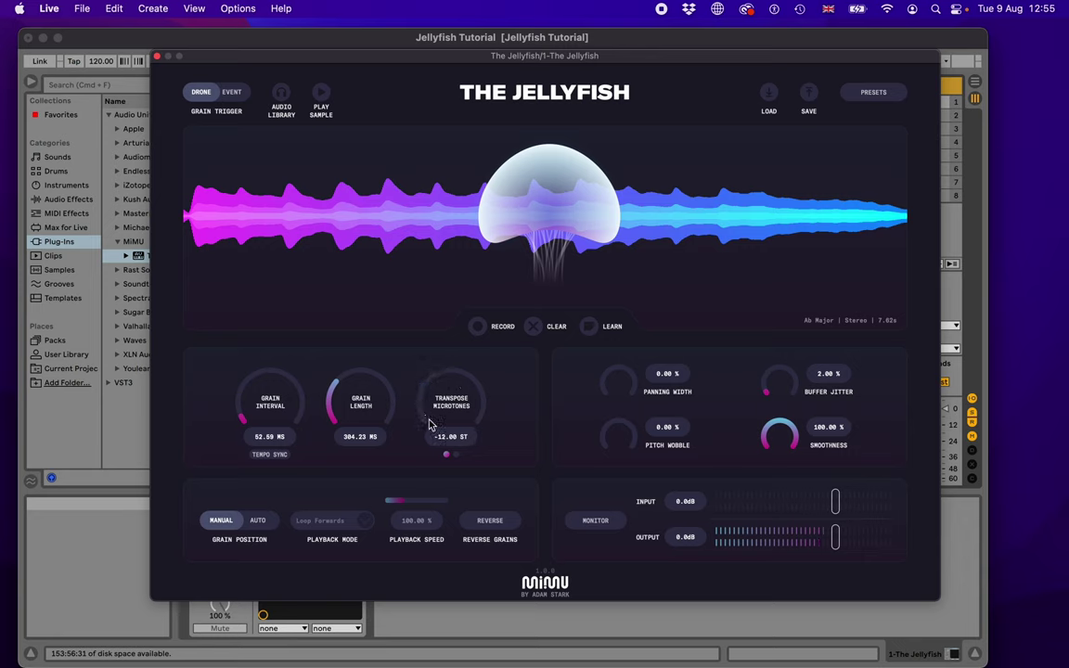
{"action": "left_click_drag", "start_coordinate": [429, 424], "coordinate": [448, 406]}
{"action": "double_click", "coordinate": [449, 404]}
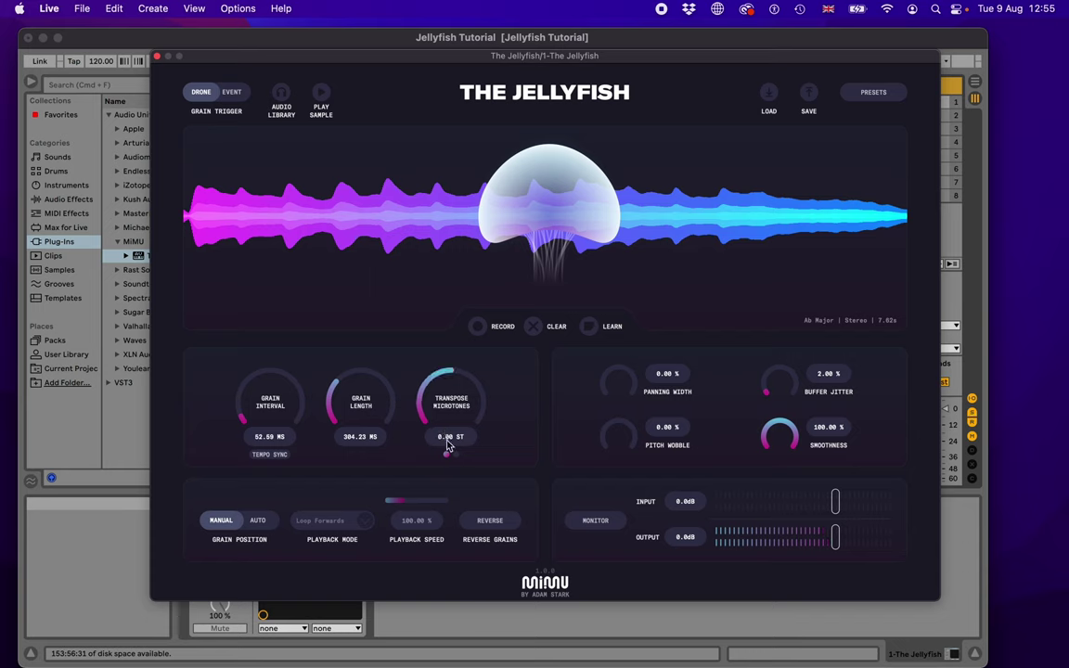
Set the grain trigger to Event and load the Guitar 01 sample from the audio library
{"action": "left_click", "coordinate": [233, 97]}
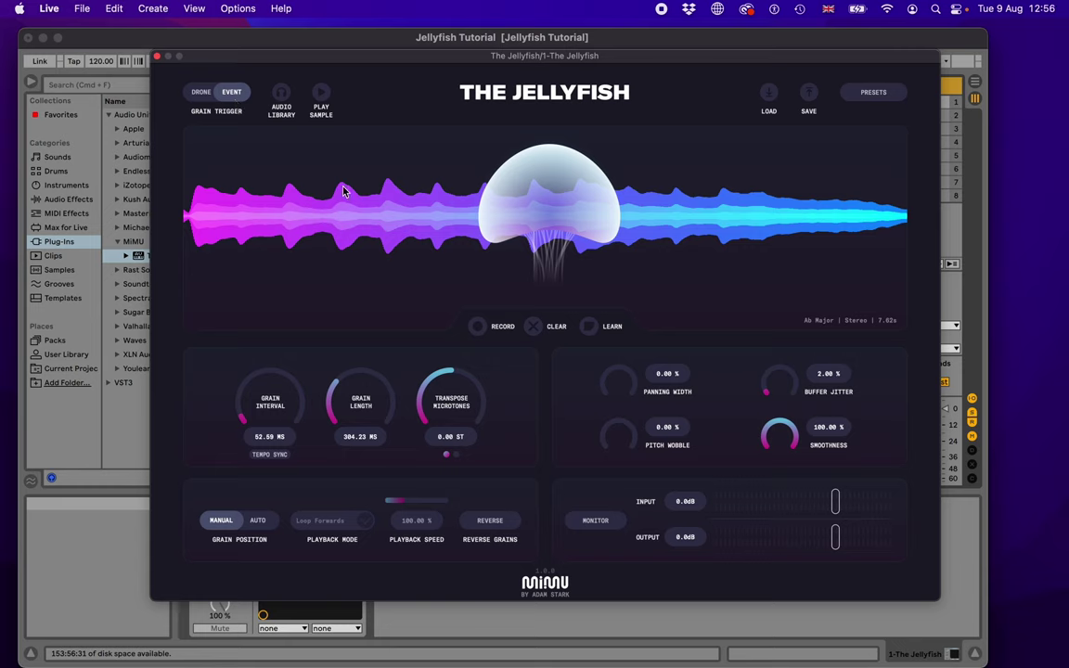
{"action": "left_click", "coordinate": [281, 94]}
{"action": "mouse_move", "coordinate": [305, 109]}
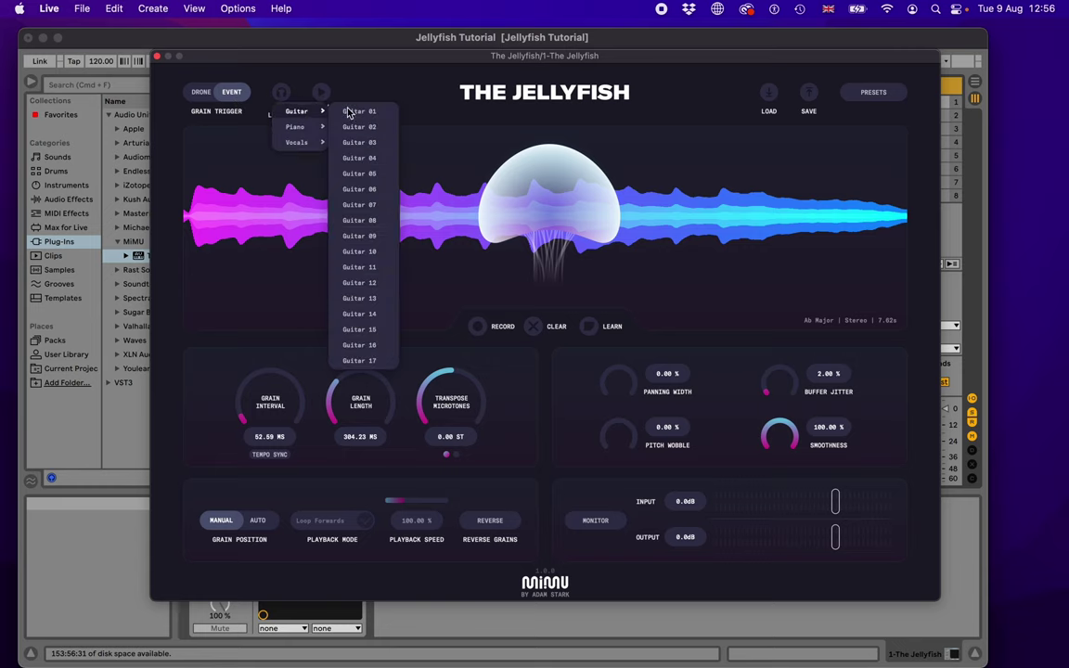
{"action": "left_click", "coordinate": [348, 111]}
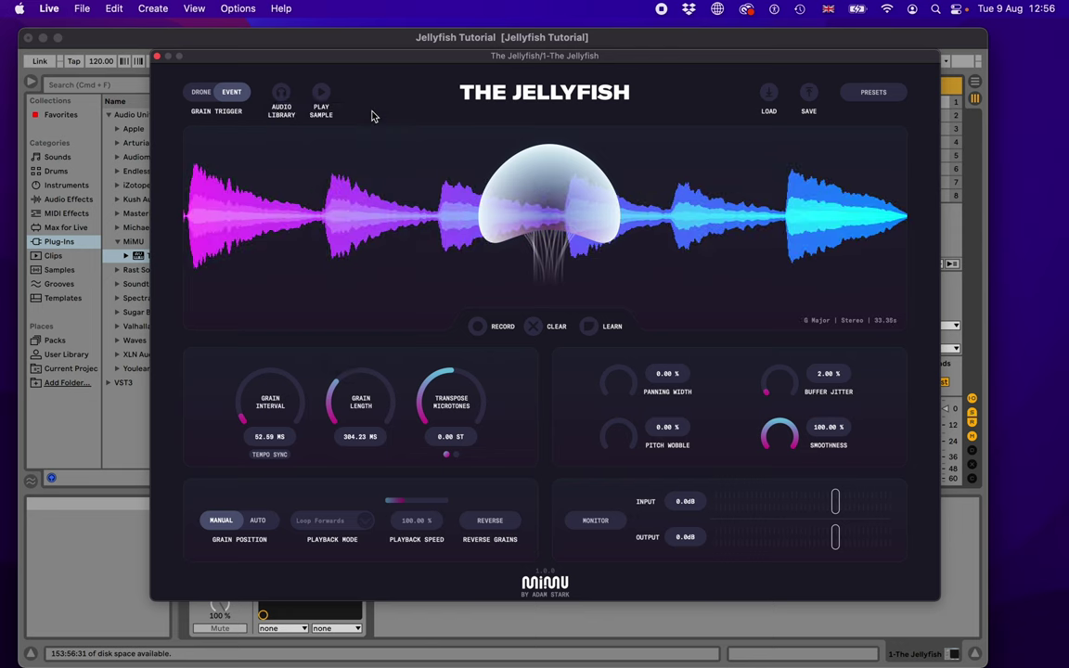
Play part of the guitar sample, stop it, and move the jellyfish over the third note of the waveform
{"action": "left_click", "coordinate": [321, 93]}
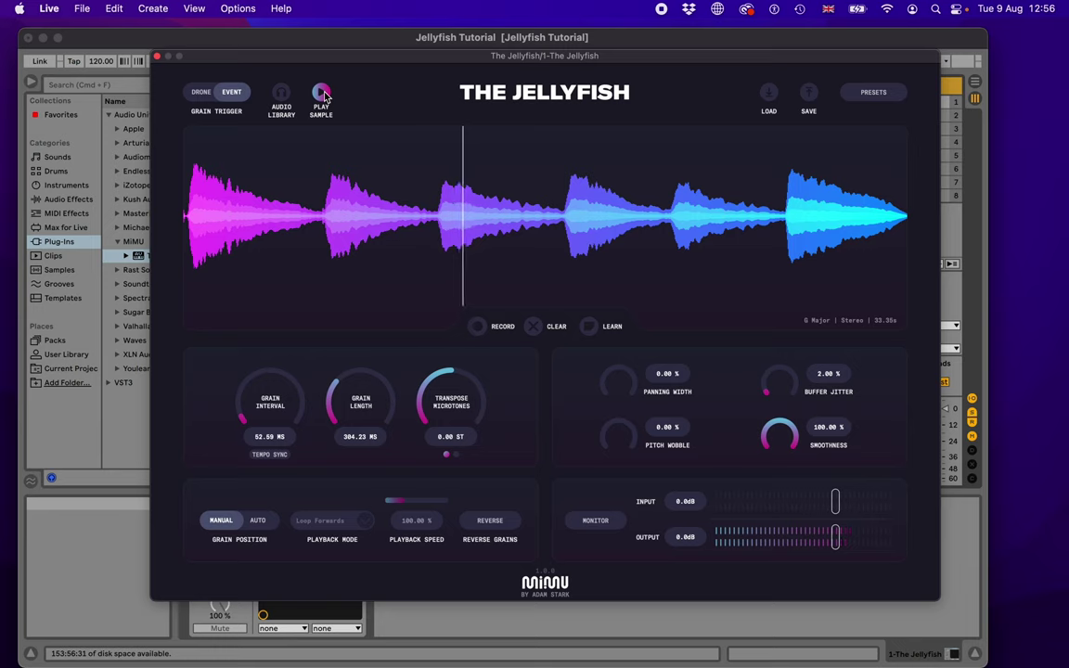
{"action": "left_click", "coordinate": [322, 94]}
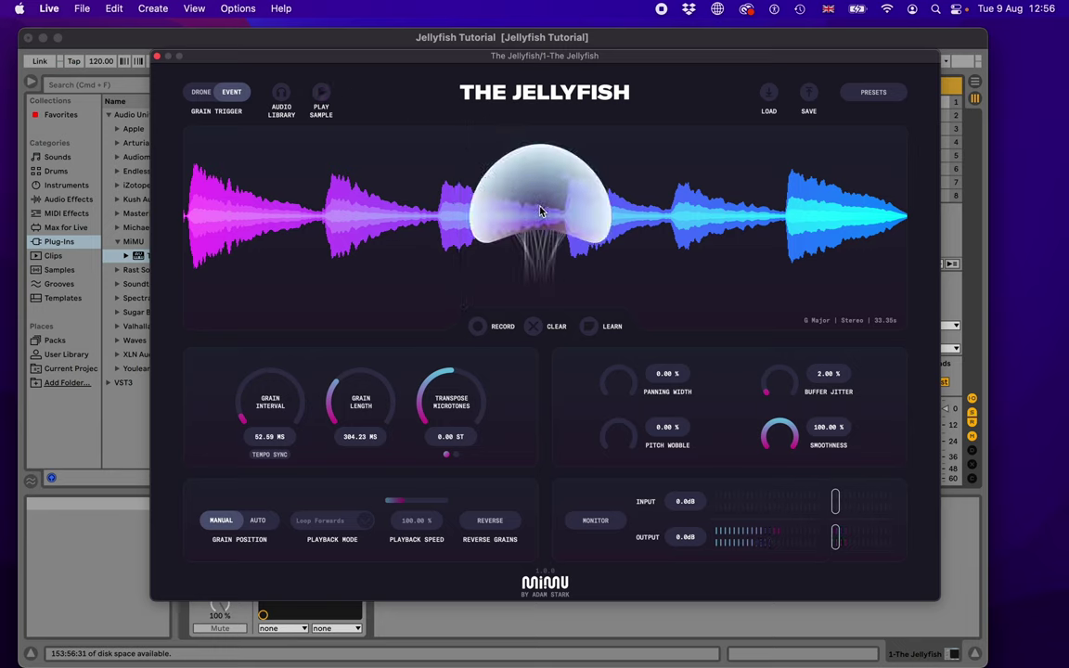
{"action": "mouse_move", "coordinate": [443, 217]}
{"action": "left_mouse_down"}
{"action": "mouse_move", "coordinate": [256, 203]}
{"action": "mouse_move", "coordinate": [353, 219]}
{"action": "mouse_move", "coordinate": [396, 195]}
{"action": "mouse_move", "coordinate": [516, 208]}
{"action": "left_mouse_up"}
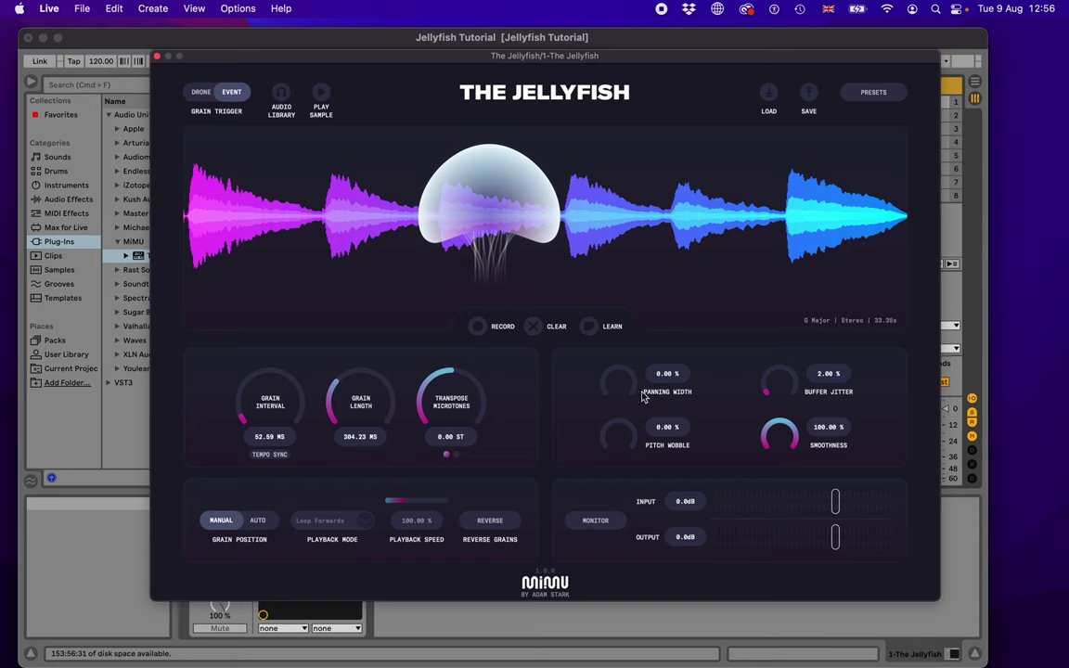
Set the grain trigger to Drone, with a grain interval of 343.32 ms and a grain length of 251.35 ms
{"action": "left_click", "coordinate": [199, 92]}
{"action": "left_click_drag", "start_coordinate": [264, 399], "coordinate": [232, 316]}
{"action": "left_click_drag", "start_coordinate": [351, 398], "coordinate": [369, 386]}
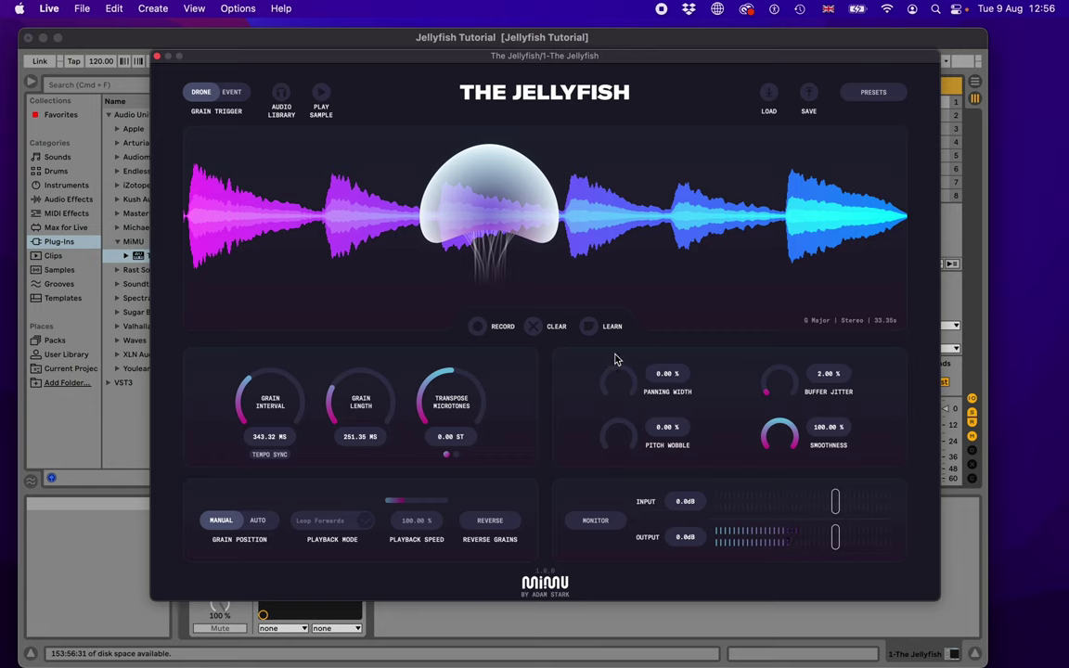
Raise the panning width to 100% and shorten the grain interval to 10.96 ms
{"action": "left_click_drag", "start_coordinate": [608, 394], "coordinate": [649, 236]}
{"action": "left_click_drag", "start_coordinate": [627, 394], "coordinate": [627, 312]}
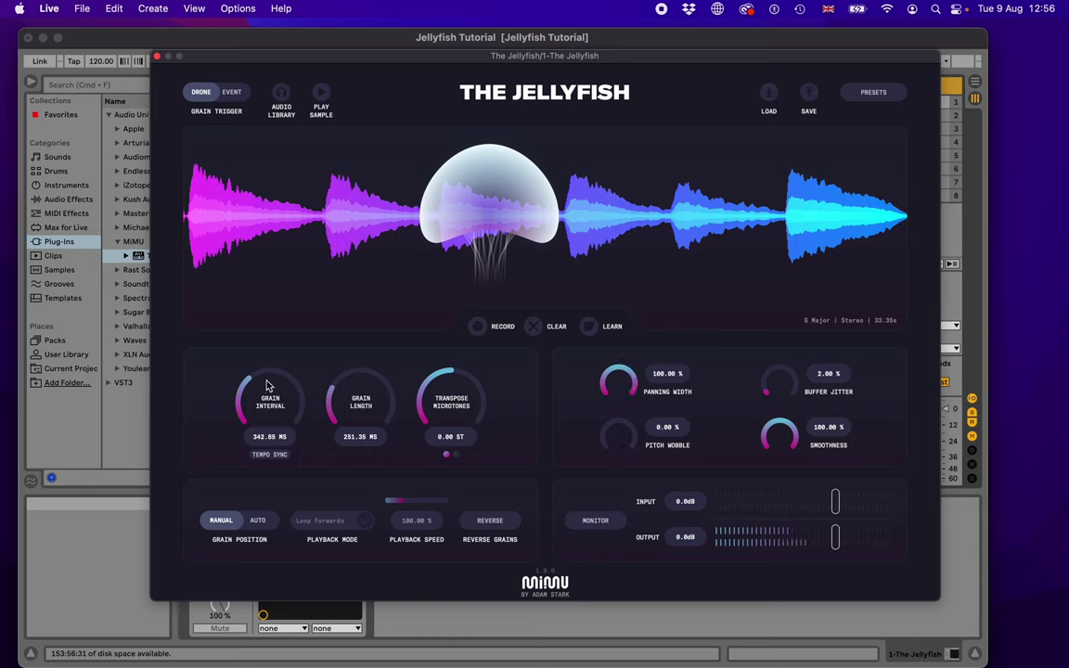
{"action": "left_click_drag", "start_coordinate": [222, 349], "coordinate": [230, 393]}
Compare narrow and 100% panning width, return it to 0%, and set the grain interval to 305.30 ms
{"action": "left_click_drag", "start_coordinate": [625, 381], "coordinate": [584, 552]}
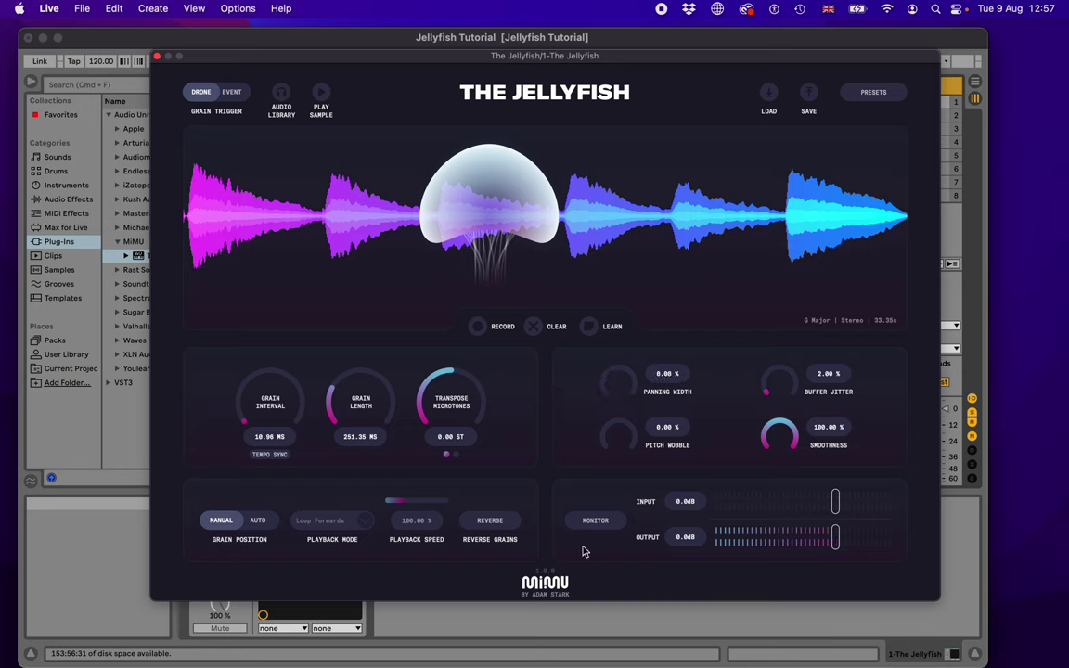
{"action": "double_click", "coordinate": [618, 382]}
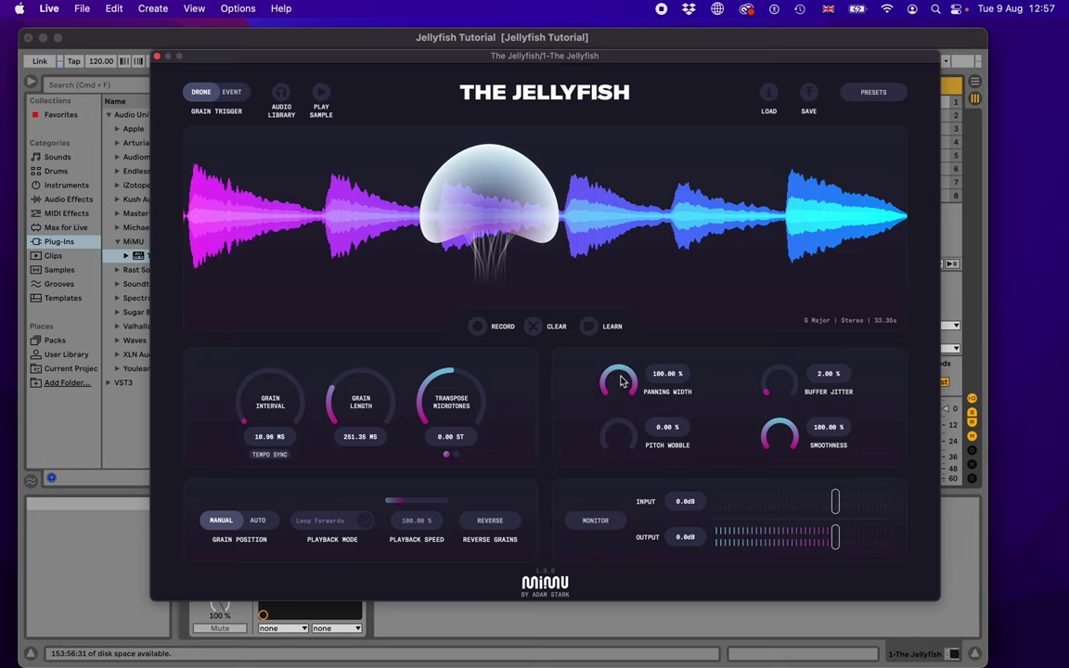
{"action": "mouse_move", "coordinate": [621, 381]}
{"action": "left_mouse_down"}
{"action": "mouse_move", "coordinate": [613, 437]}
{"action": "mouse_move", "coordinate": [618, 389]}
{"action": "left_mouse_up"}
{"action": "left_click_drag", "start_coordinate": [238, 419], "coordinate": [242, 373]}
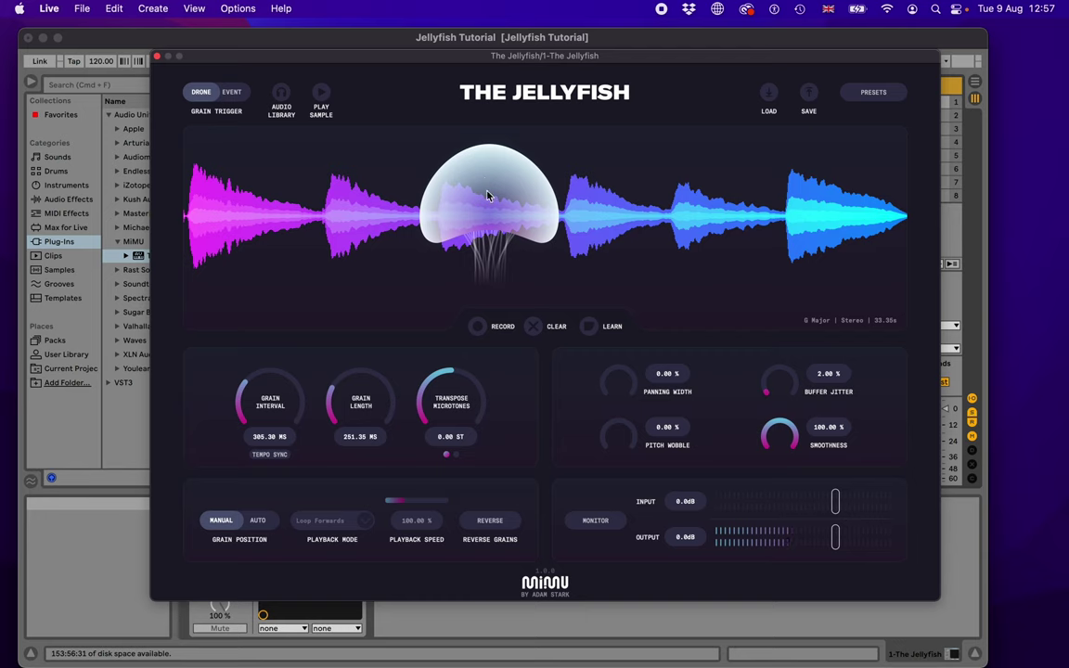
Move the jellyfish over the fifth note's decay, and set the buffer jitter to 0% and the grain interval to 10.00 ms
{"action": "left_click_drag", "start_coordinate": [490, 206], "coordinate": [727, 209]}
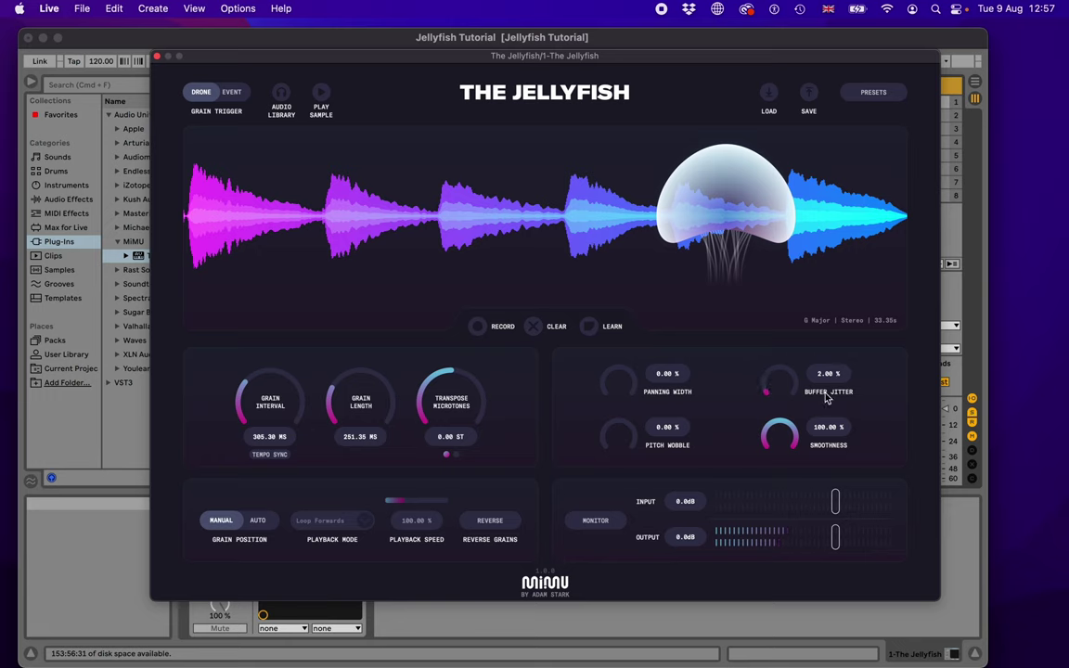
{"action": "double_click", "coordinate": [770, 388]}
{"action": "mouse_move", "coordinate": [232, 408]}
{"action": "left_mouse_down"}
{"action": "mouse_move", "coordinate": [246, 408]}
{"action": "mouse_move", "coordinate": [243, 419]}
{"action": "left_mouse_up"}
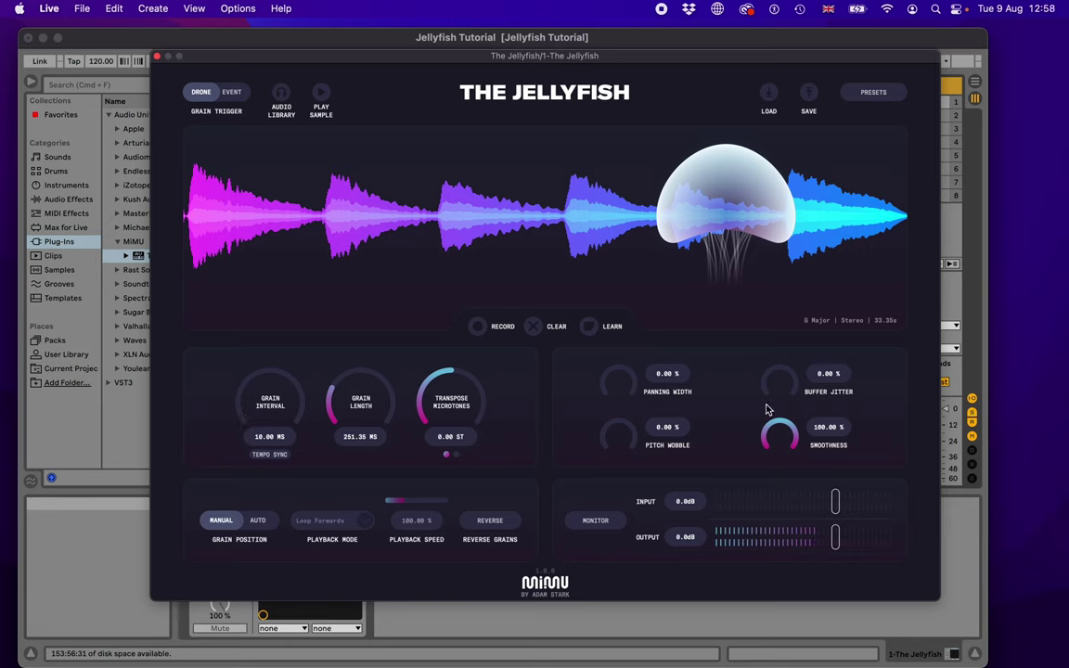
Vary the buffer jitter and grain interval together, ending at 2.00% jitter and a 354.91 ms interval
{"action": "left_click_drag", "start_coordinate": [770, 397], "coordinate": [770, 395]}
{"action": "left_click_drag", "start_coordinate": [239, 370], "coordinate": [235, 365]}
{"action": "mouse_move", "coordinate": [773, 387]}
{"action": "left_mouse_down"}
{"action": "mouse_move", "coordinate": [769, 342]}
{"action": "mouse_move", "coordinate": [800, 297]}
{"action": "mouse_move", "coordinate": [769, 382]}
{"action": "left_mouse_up"}
{"action": "left_click_drag", "start_coordinate": [769, 383], "coordinate": [767, 375]}
{"action": "left_click_drag", "start_coordinate": [278, 395], "coordinate": [281, 375]}
{"action": "left_click_drag", "start_coordinate": [246, 399], "coordinate": [258, 381]}
Lower the smoothness to 1% and audition the grains along the waveform, ending with the jellyfish over the second note
{"action": "left_click_drag", "start_coordinate": [676, 203], "coordinate": [509, 192]}
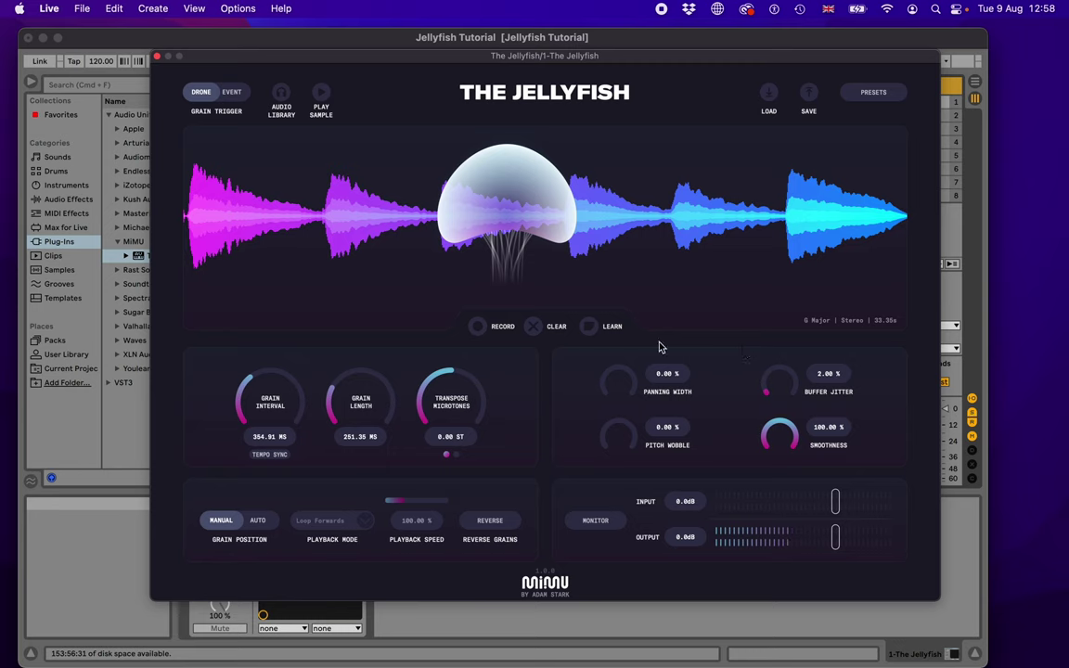
{"action": "left_click_drag", "start_coordinate": [451, 208], "coordinate": [489, 230]}
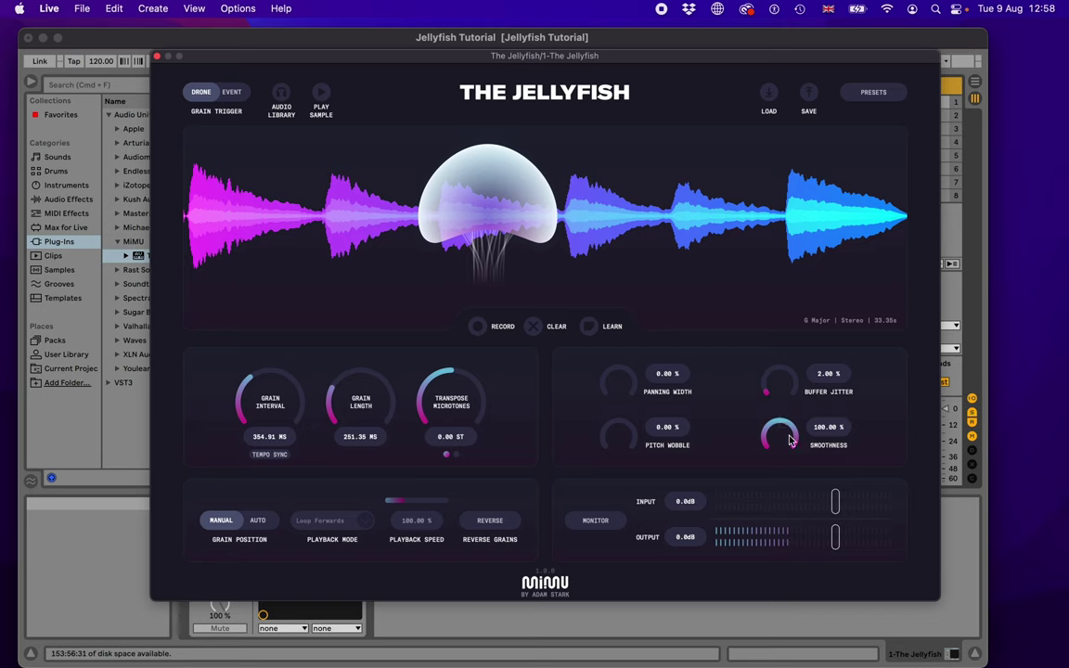
{"action": "left_click_drag", "start_coordinate": [789, 440], "coordinate": [765, 553]}
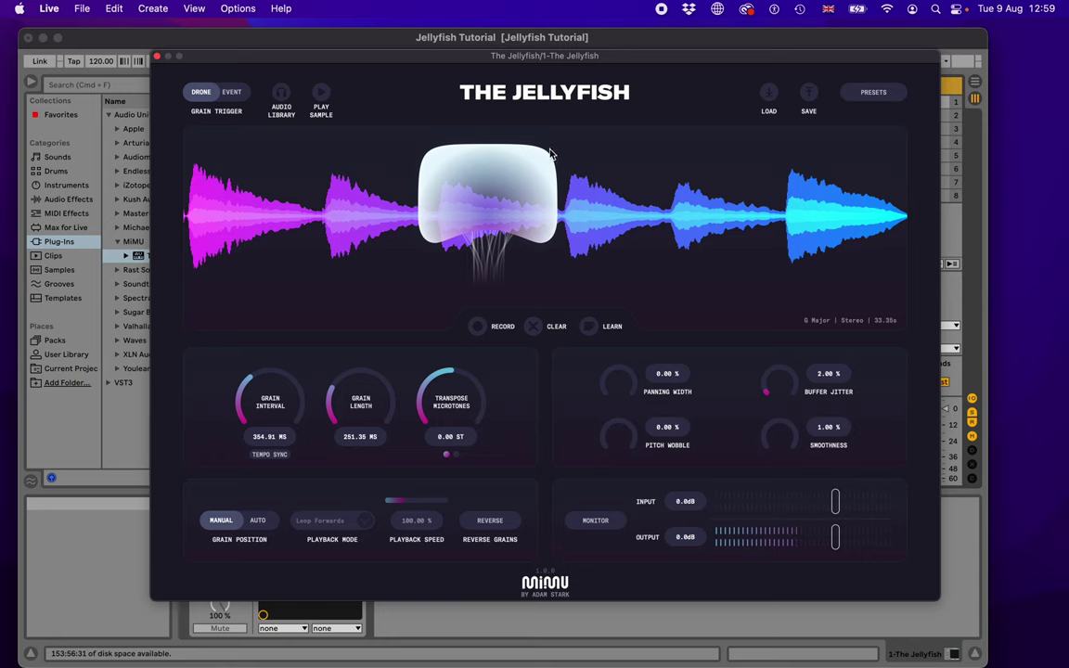
{"action": "left_click_drag", "start_coordinate": [476, 224], "coordinate": [388, 202]}
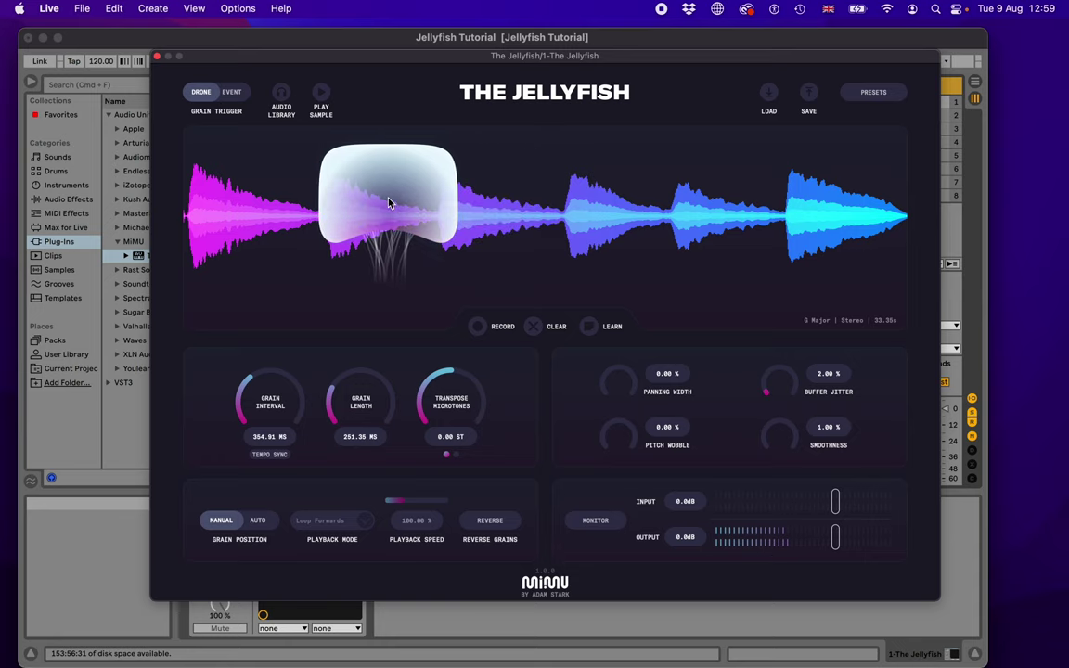
Audition the low-smoothness grains along the whole waveform, ending with the jellyfish over the third note
{"action": "left_click", "coordinate": [600, 198]}
{"action": "left_click", "coordinate": [675, 216]}
{"action": "left_click", "coordinate": [812, 218]}
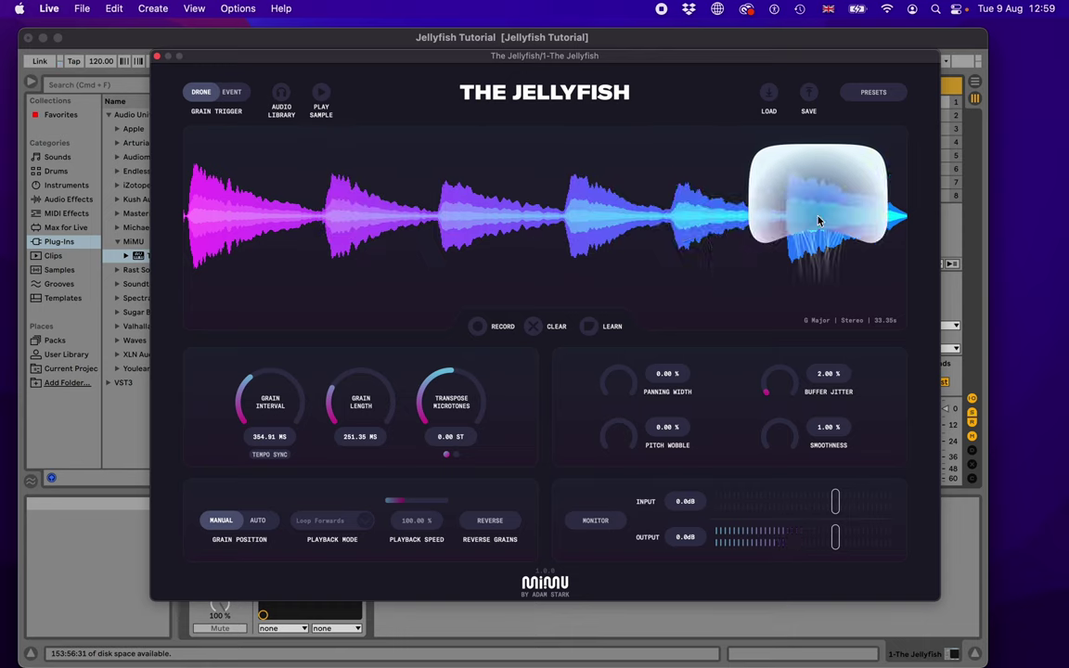
{"action": "left_click", "coordinate": [469, 212]}
{"action": "left_click", "coordinate": [366, 214]}
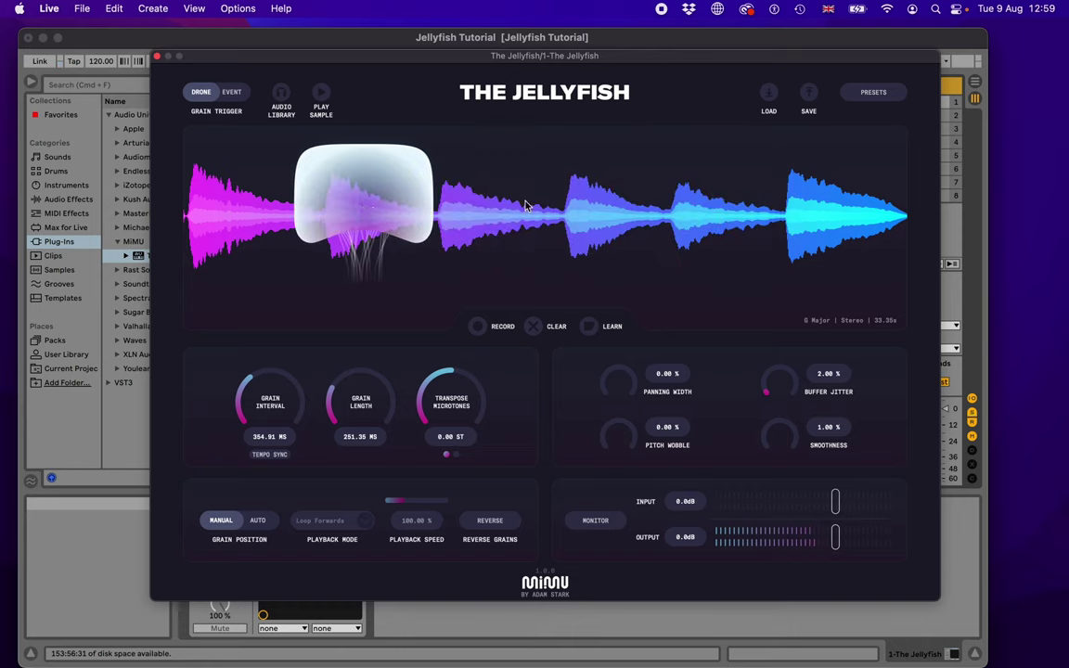
{"action": "left_click", "coordinate": [599, 202]}
{"action": "left_click", "coordinate": [491, 209]}
{"action": "left_click", "coordinate": [809, 206]}
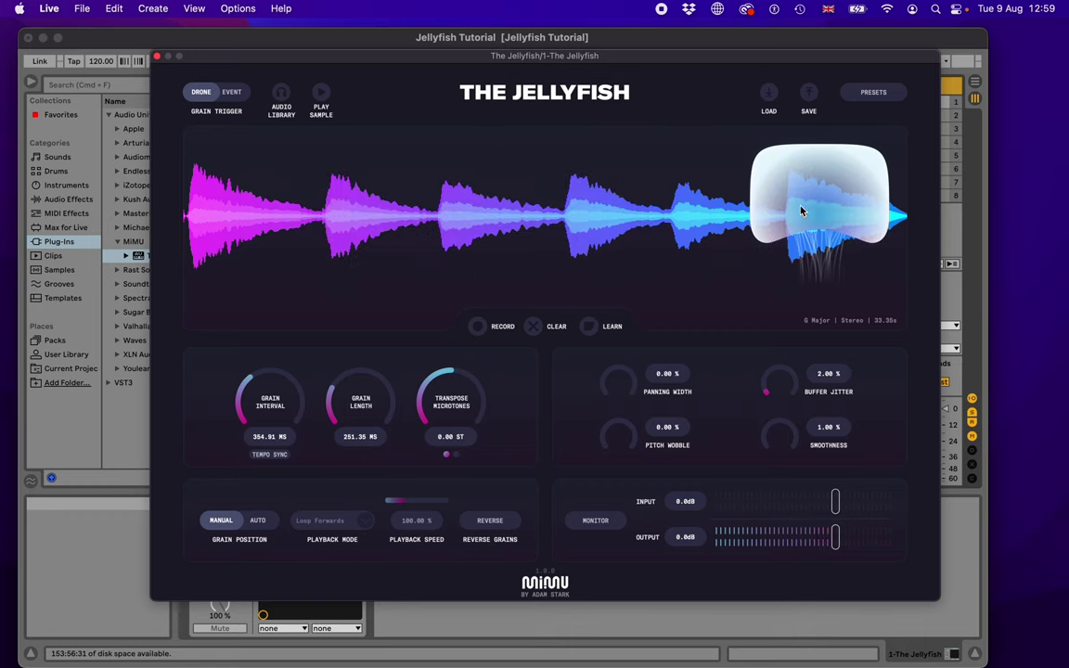
{"action": "left_click", "coordinate": [480, 220]}
Raise the smoothness to 96.91% and vary the grain interval, ending at 352.59 ms
{"action": "left_click_drag", "start_coordinate": [778, 443], "coordinate": [777, 321]}
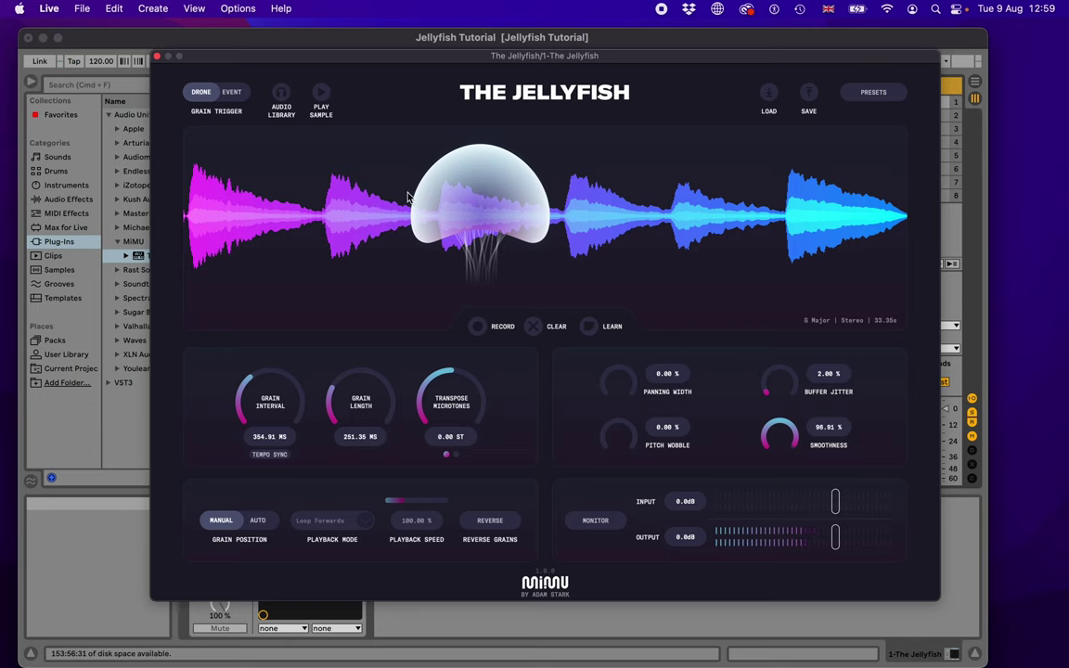
{"action": "left_click_drag", "start_coordinate": [262, 371], "coordinate": [233, 413]}
{"action": "left_click_drag", "start_coordinate": [242, 411], "coordinate": [221, 336]}
Compare 100% pitch wobble with subtle amounts while varying the grain interval, ending at 8.01% wobble and an interval of about 314 ms
{"action": "left_click_drag", "start_coordinate": [617, 438], "coordinate": [632, 305]}
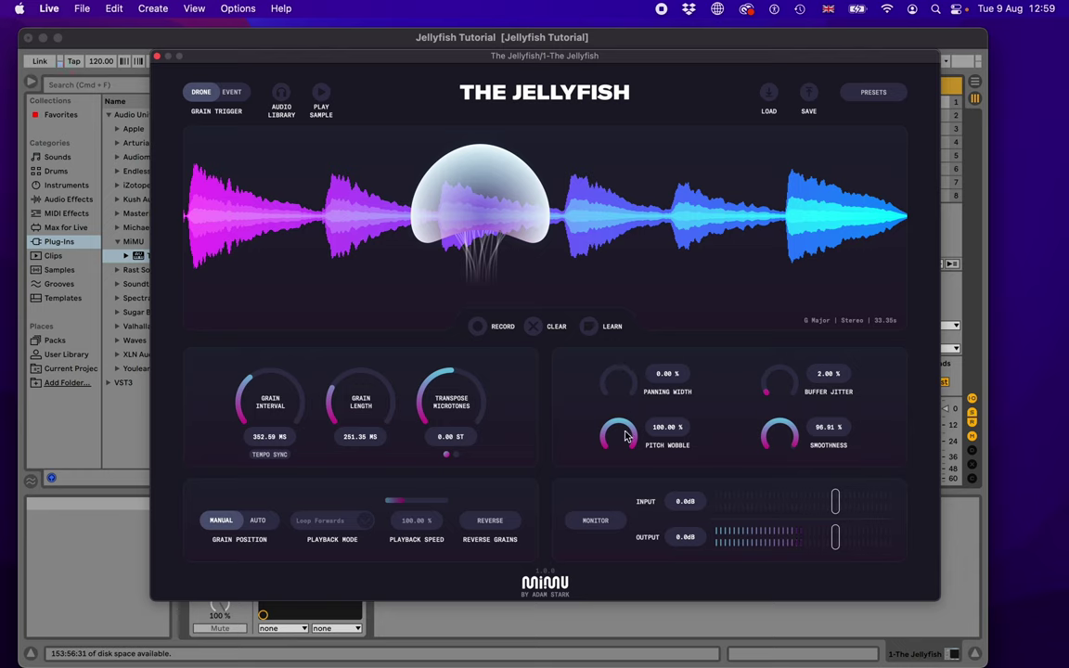
{"action": "left_click_drag", "start_coordinate": [626, 436], "coordinate": [589, 520]}
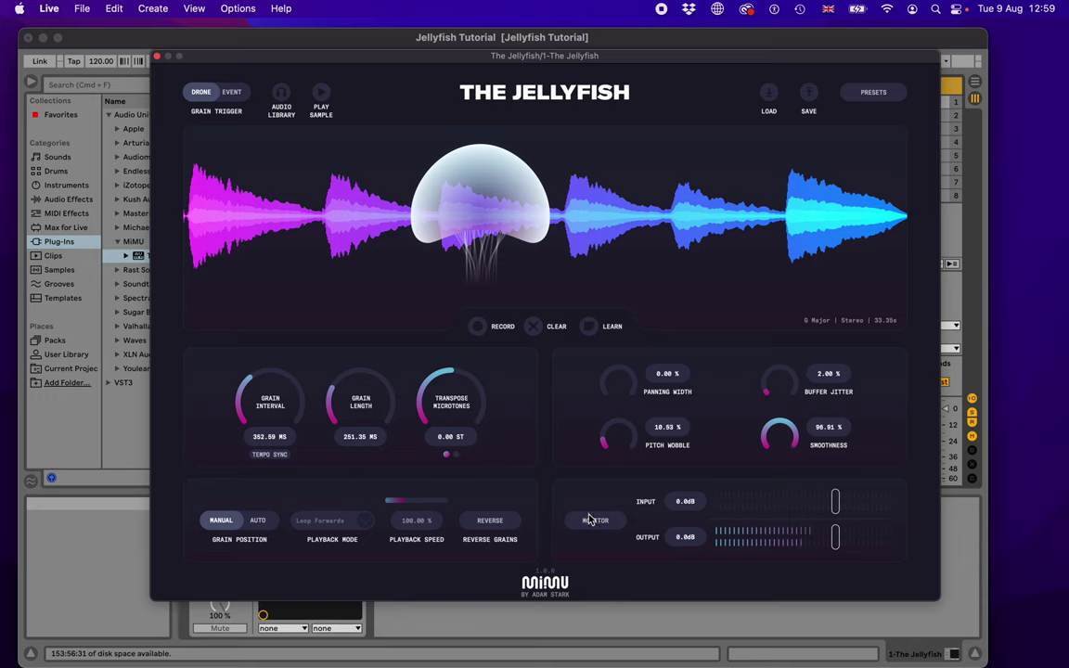
{"action": "left_click_drag", "start_coordinate": [263, 385], "coordinate": [238, 408]}
{"action": "mouse_move", "coordinate": [615, 441]}
{"action": "left_mouse_down"}
{"action": "mouse_move", "coordinate": [601, 480]}
{"action": "mouse_move", "coordinate": [625, 341]}
{"action": "mouse_move", "coordinate": [603, 436]}
{"action": "left_mouse_up"}
{"action": "left_click_drag", "start_coordinate": [274, 413], "coordinate": [269, 368]}
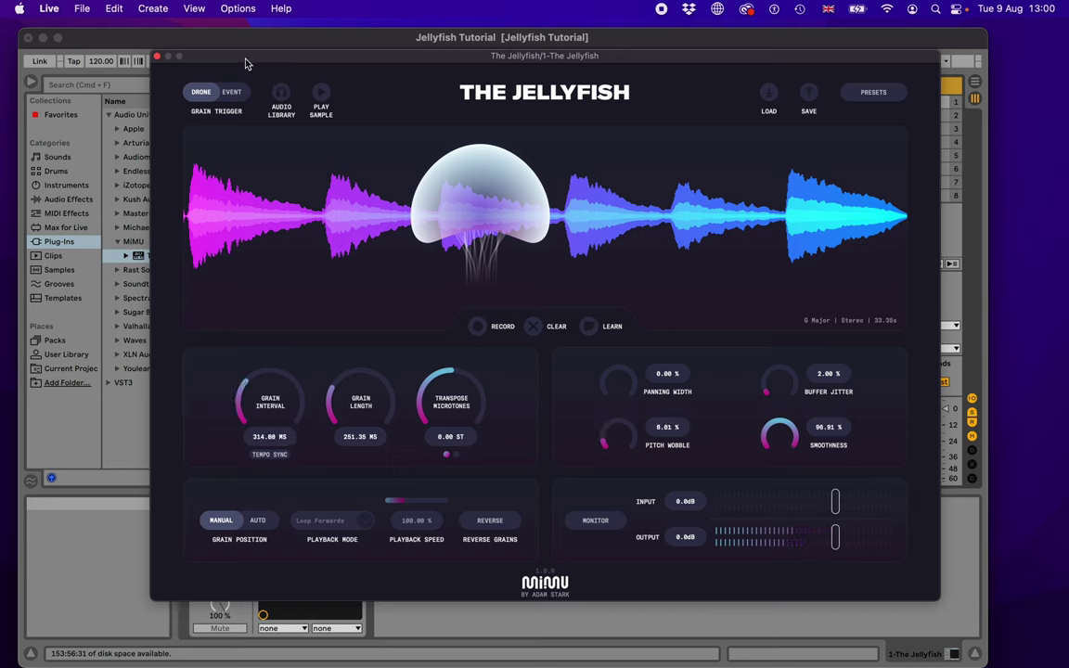
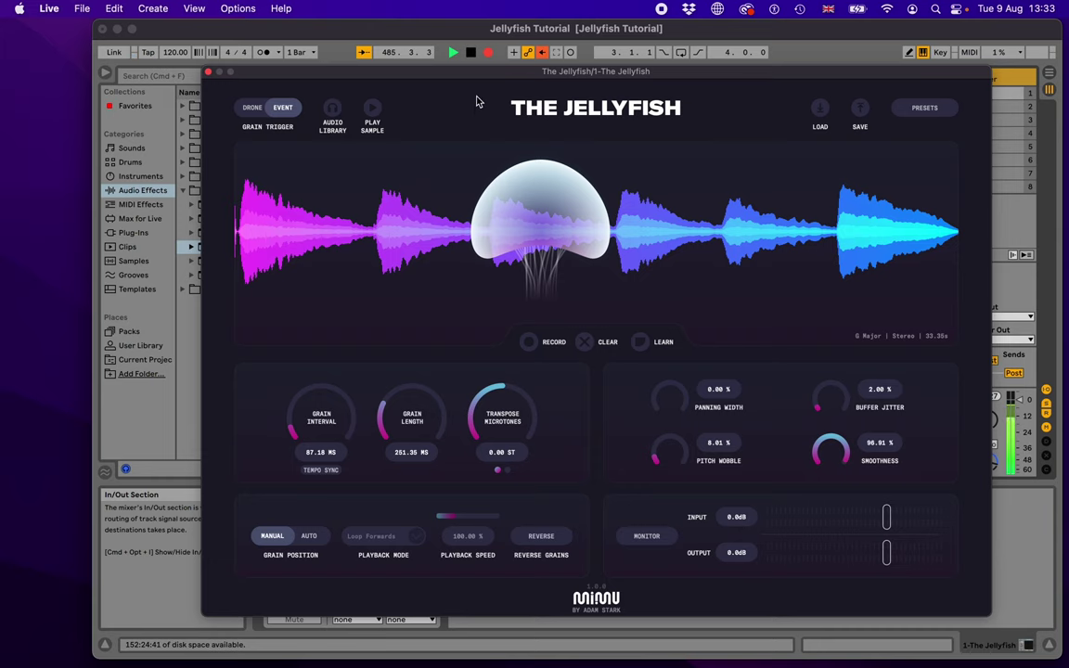
Set the sidechain input of The Jellyfish device to the Voice track
{"action": "mouse_move", "coordinate": [431, 78]}
{"action": "left_mouse_down"}
{"action": "mouse_move", "coordinate": [462, 78]}
{"action": "mouse_move", "coordinate": [447, 70]}
{"action": "mouse_move", "coordinate": [442, 84]}
{"action": "left_mouse_up"}
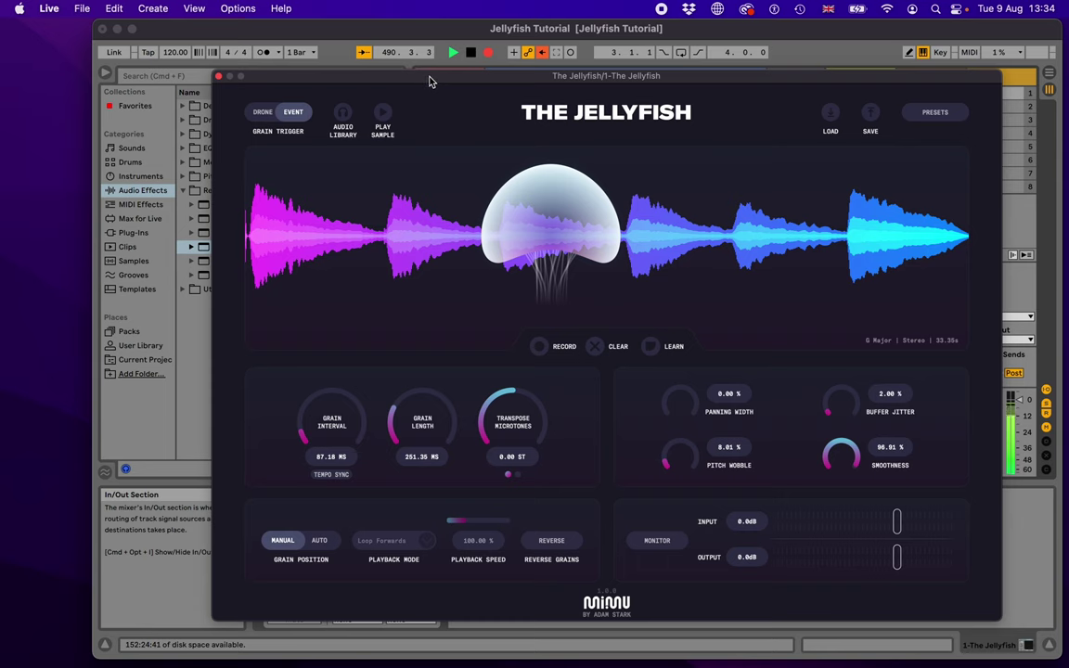
{"action": "left_click_drag", "start_coordinate": [427, 84], "coordinate": [621, 82]}
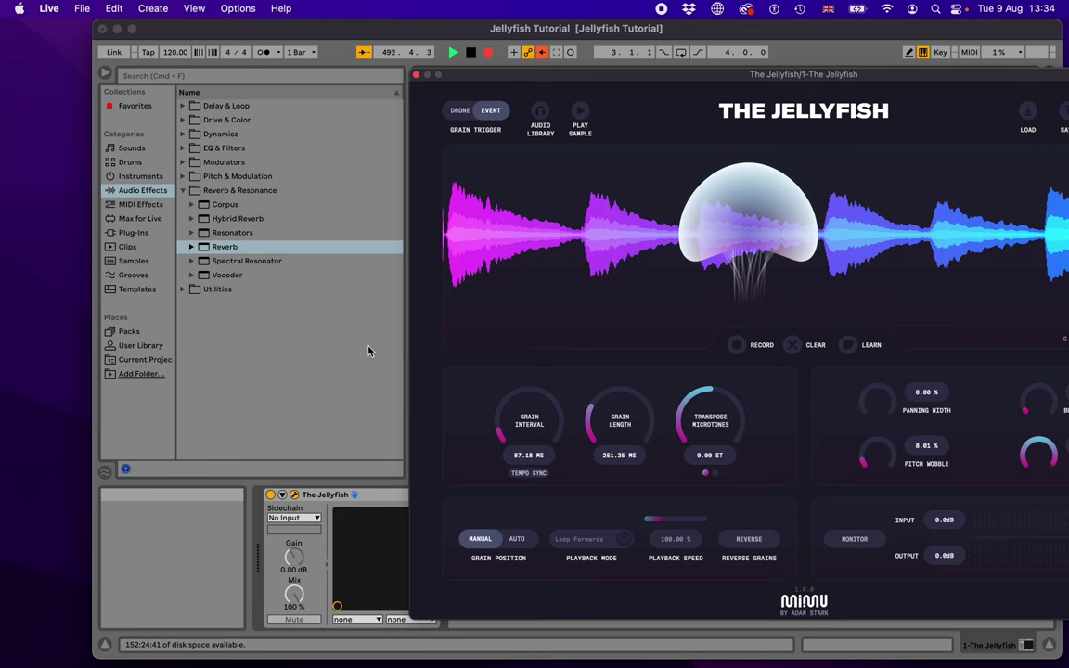
{"action": "left_click", "coordinate": [315, 521]}
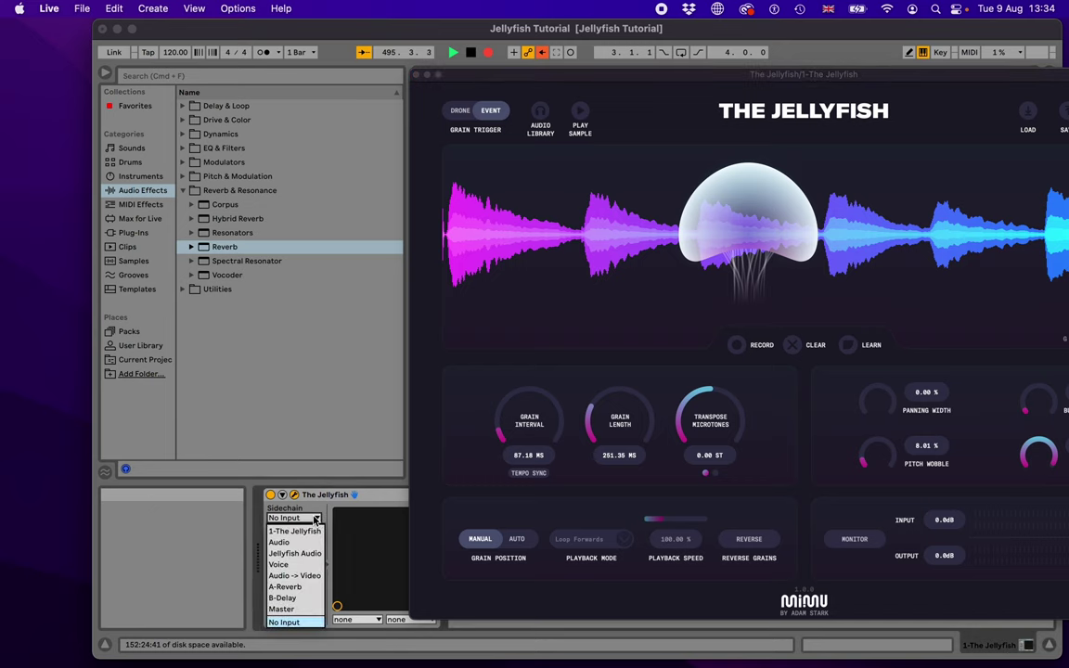
{"action": "left_click", "coordinate": [281, 565]}
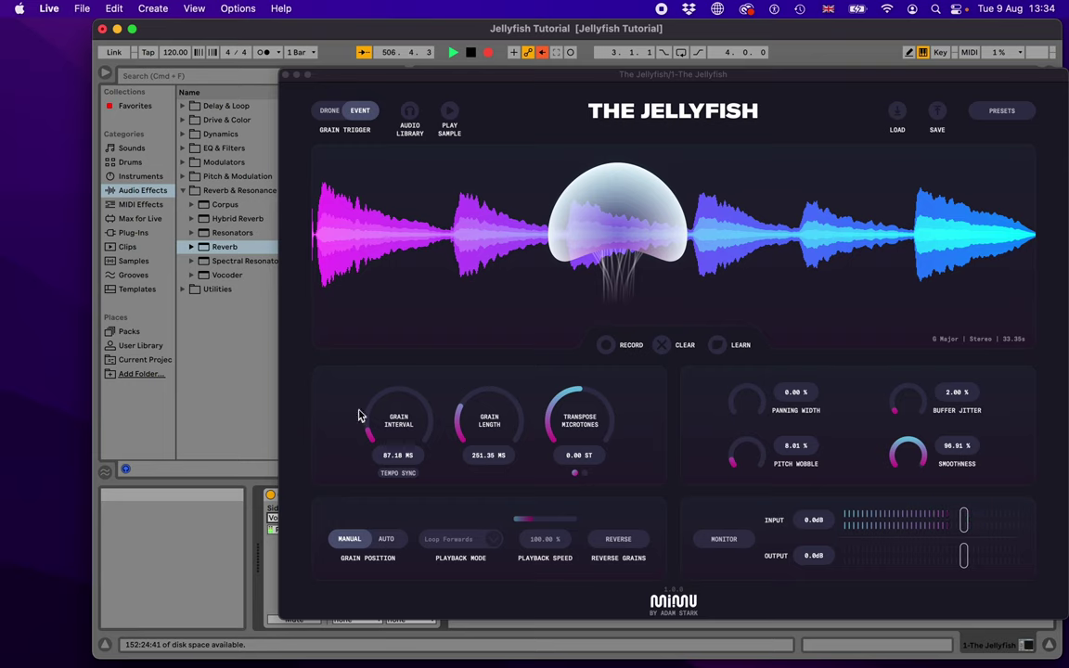
Record a first voice sample into The Jellyfish and move the jellyfish to the end of its waveform
{"action": "left_click_drag", "start_coordinate": [548, 73], "coordinate": [426, 57]}
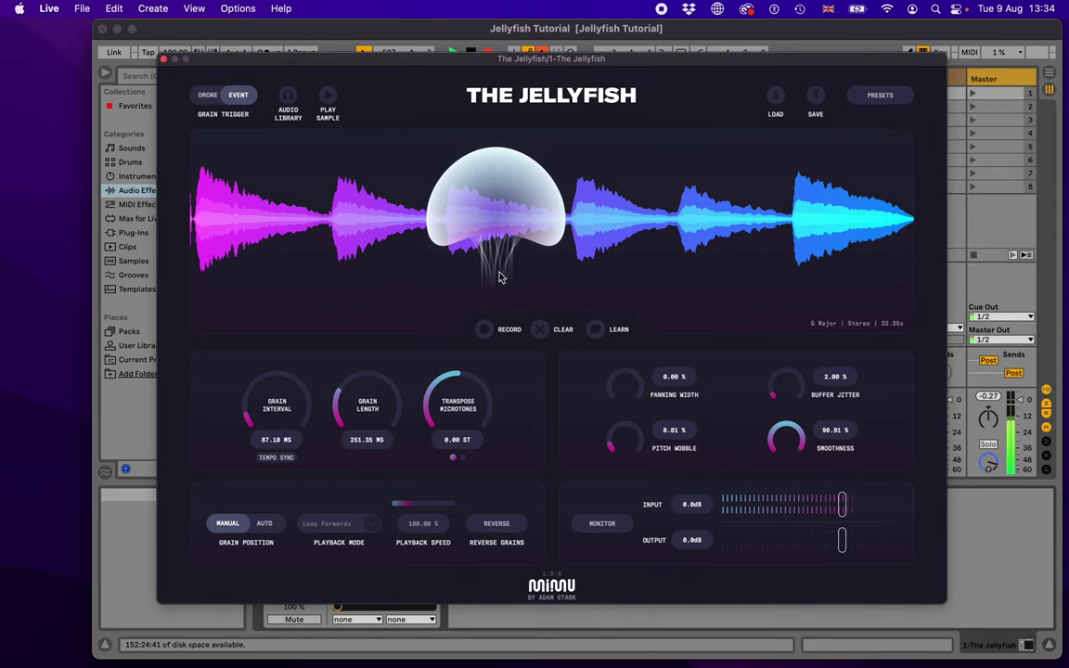
{"action": "left_click", "coordinate": [484, 330]}
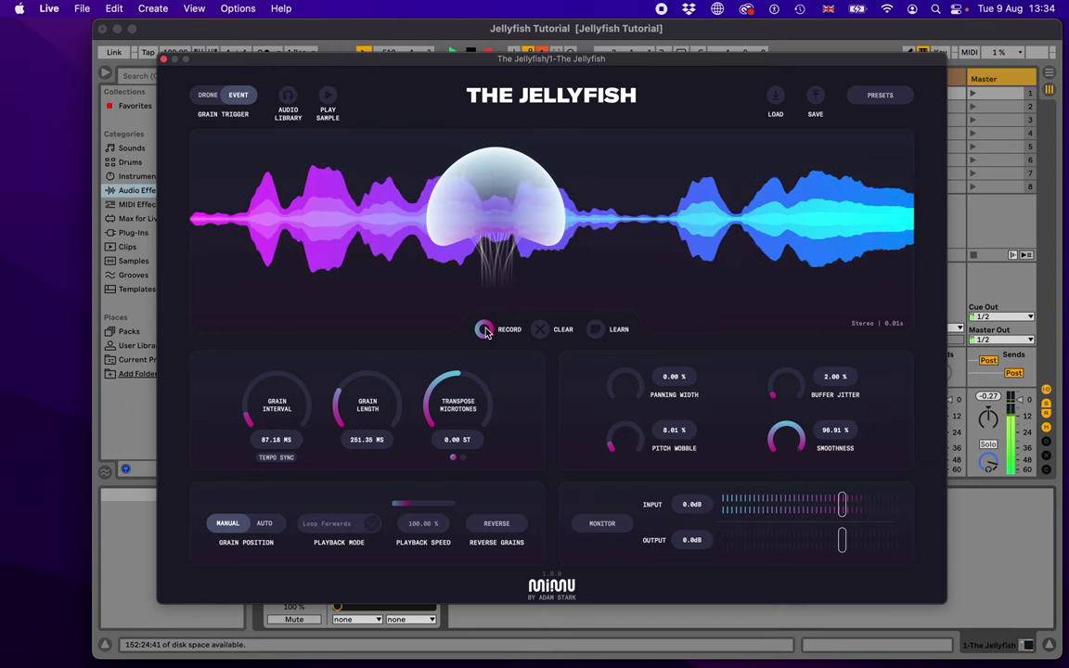
{"action": "left_click_drag", "start_coordinate": [478, 179], "coordinate": [845, 197]}
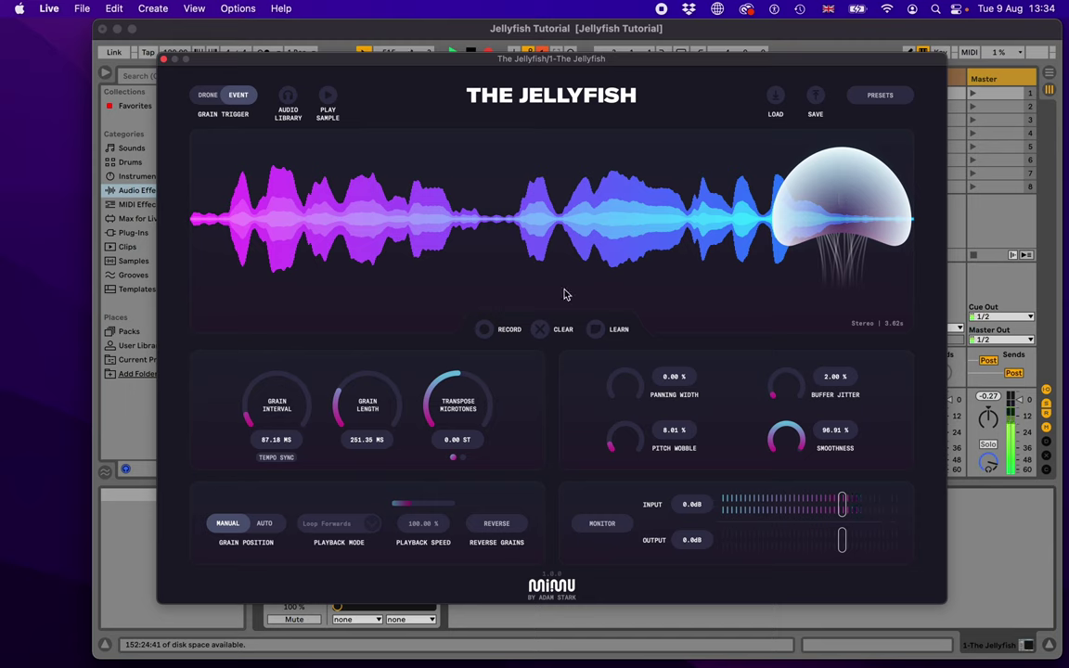
Record a new voice sample about 3.9 s long and place the jellyfish about two thirds along its sustained note
{"action": "left_click", "coordinate": [483, 331]}
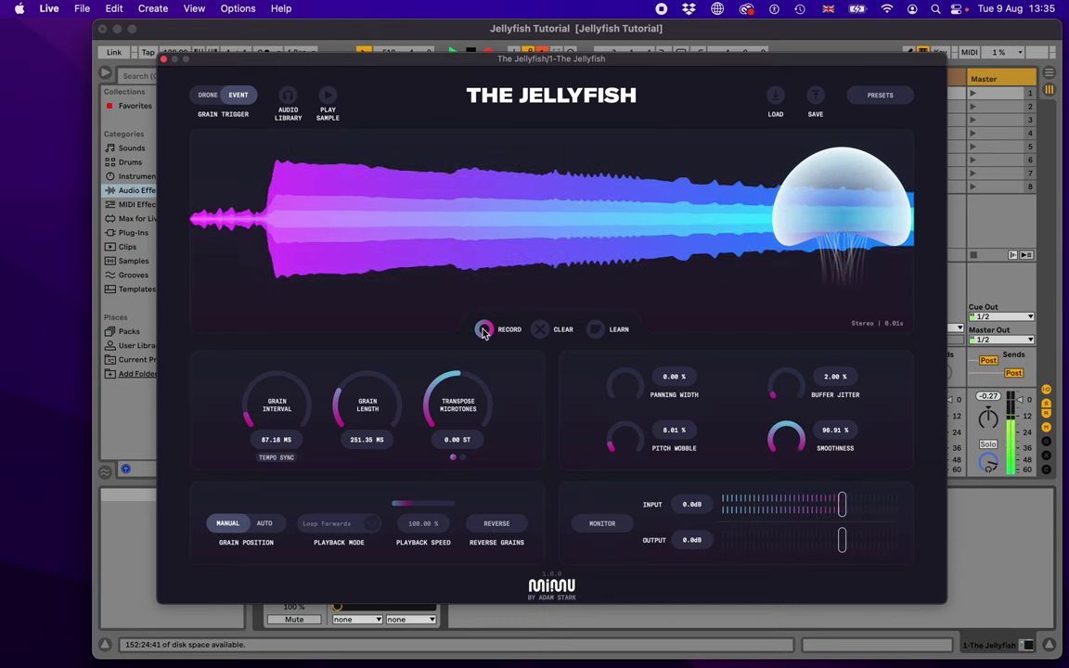
{"action": "left_click", "coordinate": [483, 332]}
{"action": "left_click_drag", "start_coordinate": [831, 195], "coordinate": [700, 199]}
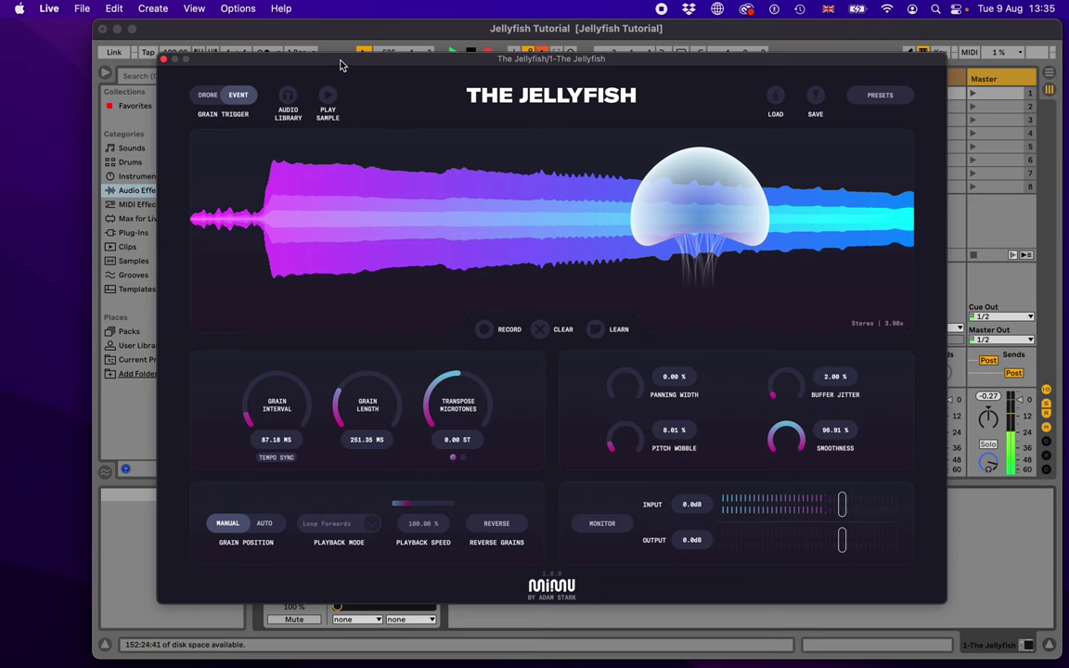
Add the Reverb audio effect after The Jellyfish on the track and set its decay time to 7.48 s
{"action": "left_click_drag", "start_coordinate": [316, 60], "coordinate": [502, 49]}
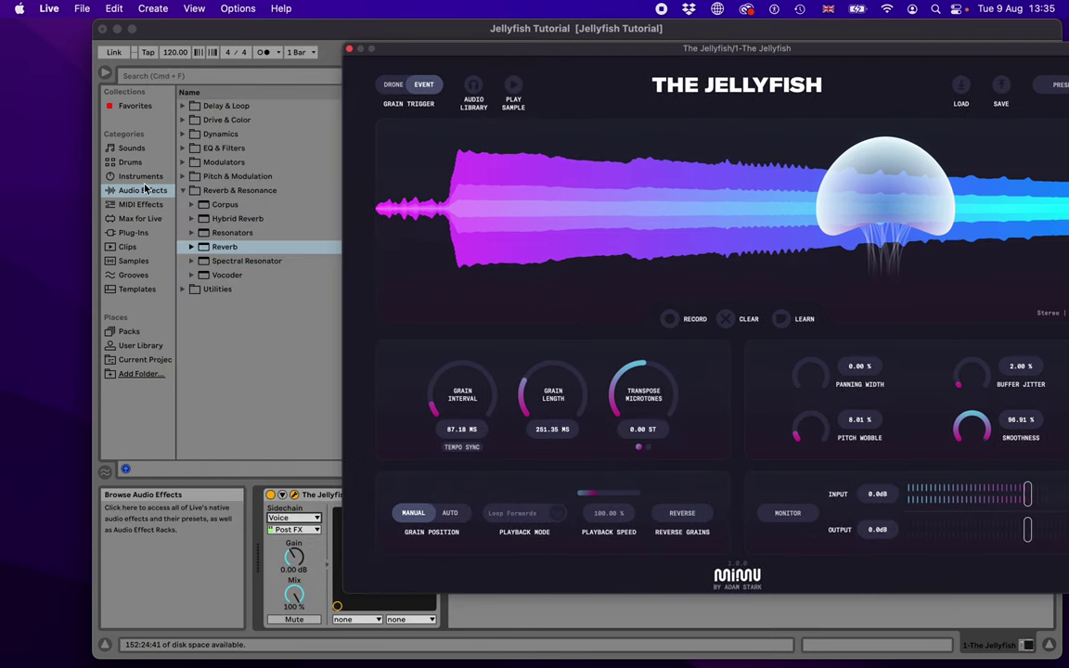
{"action": "left_click", "coordinate": [191, 247]}
{"action": "mouse_move", "coordinate": [506, 663]}
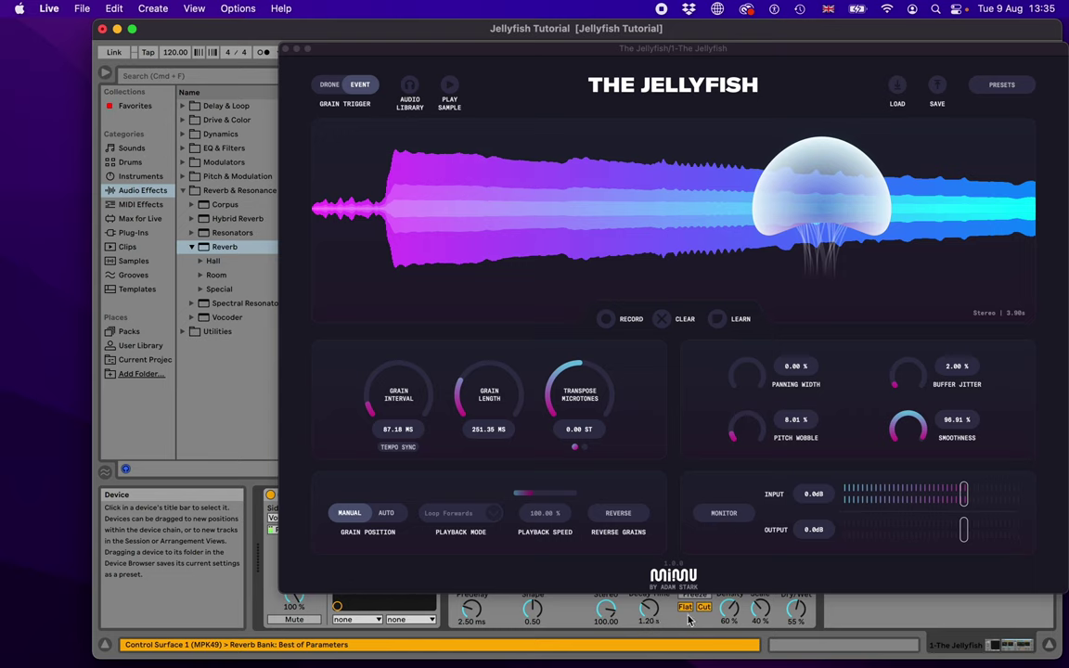
{"action": "left_click_drag", "start_coordinate": [647, 610], "coordinate": [640, 617]}
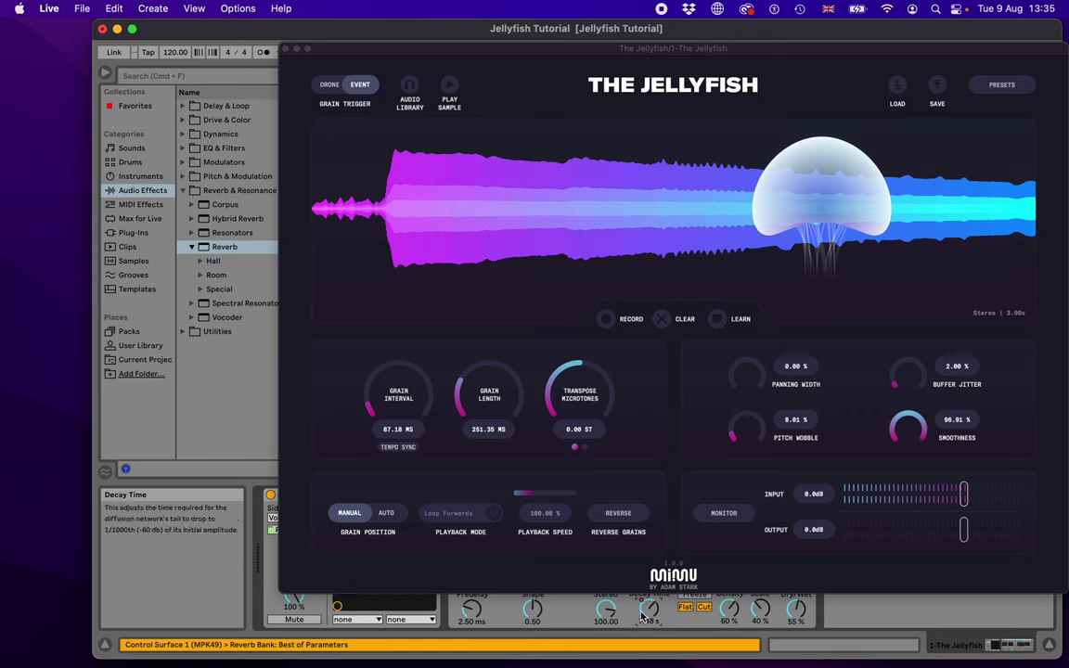
Set the grain trigger to Drone for the recorded voice and compare a -12.00 ST transpose with 0.00 ST
{"action": "mouse_move", "coordinate": [828, 213]}
{"action": "left_mouse_down"}
{"action": "mouse_move", "coordinate": [886, 190]}
{"action": "mouse_move", "coordinate": [650, 186]}
{"action": "mouse_move", "coordinate": [557, 192]}
{"action": "mouse_move", "coordinate": [525, 208]}
{"action": "mouse_move", "coordinate": [712, 211]}
{"action": "mouse_move", "coordinate": [833, 193]}
{"action": "left_mouse_up"}
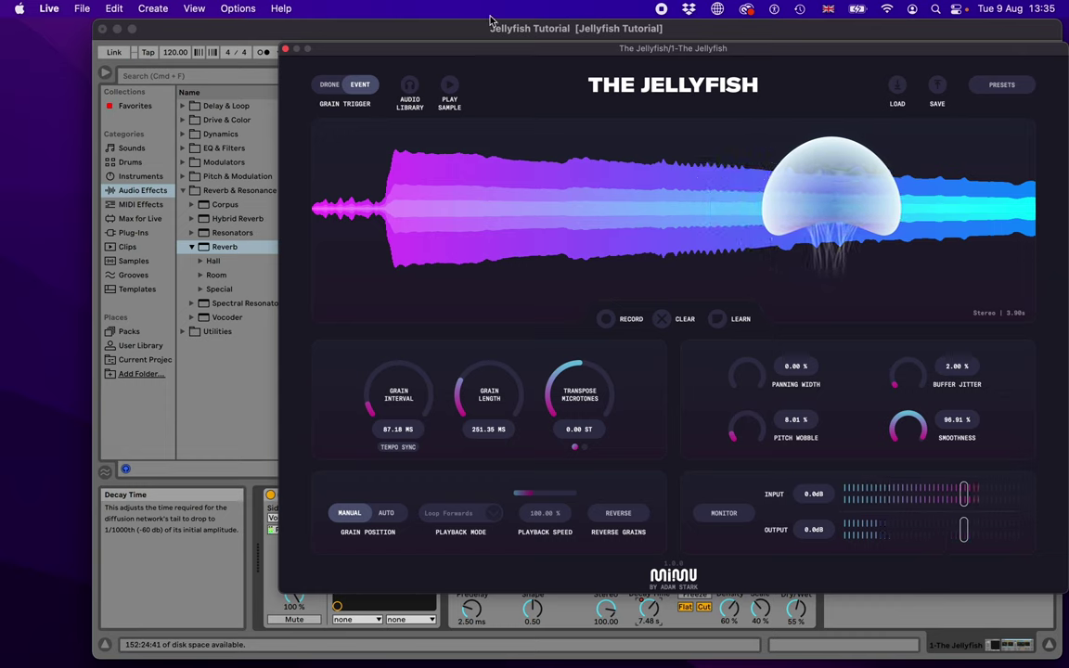
{"action": "left_click", "coordinate": [331, 82]}
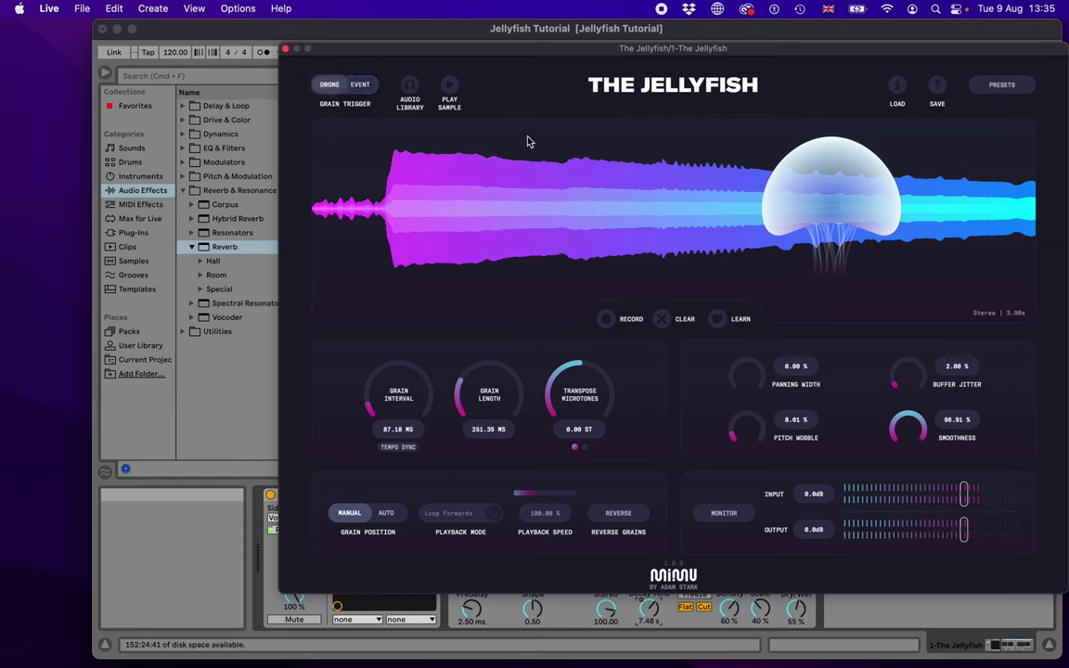
{"action": "left_click_drag", "start_coordinate": [582, 381], "coordinate": [545, 415]}
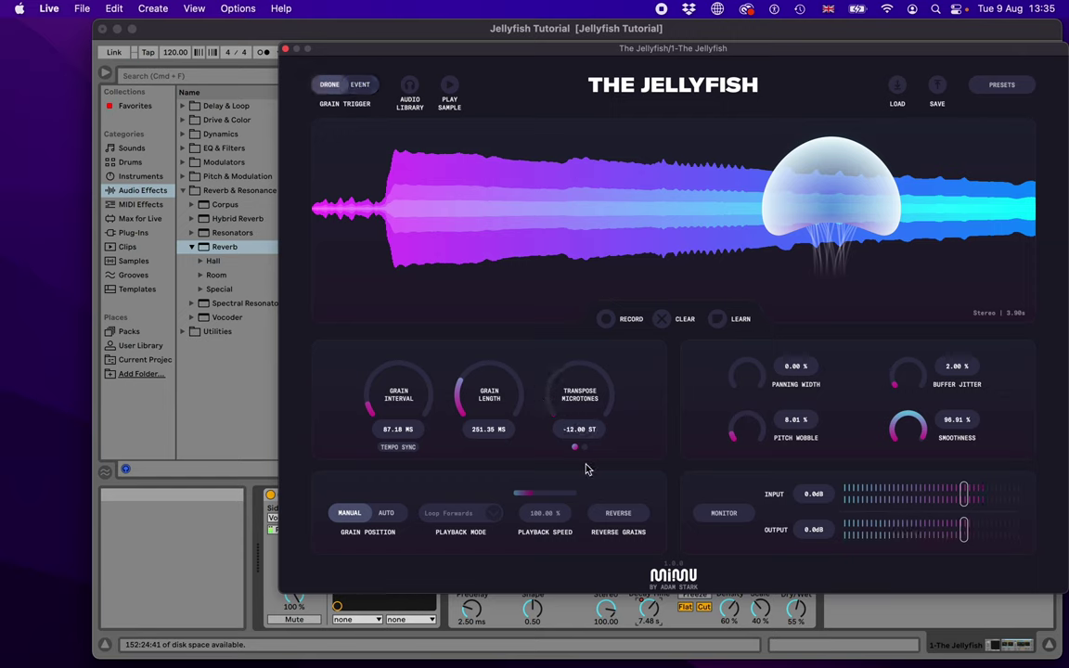
{"action": "double_click", "coordinate": [582, 404]}
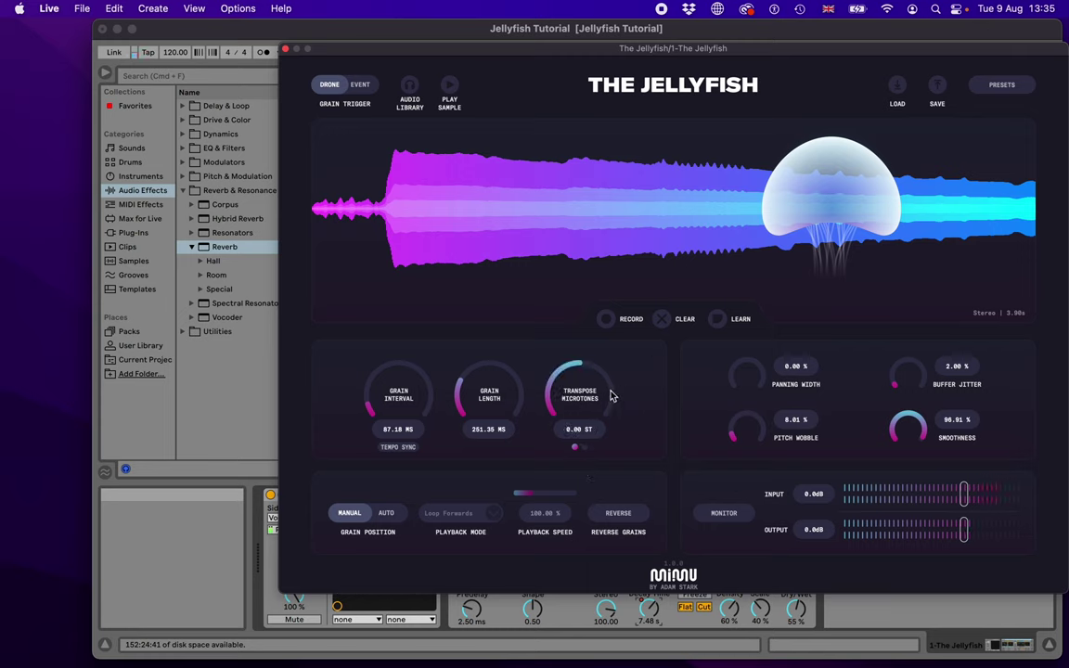
Clear the sample, replace it with a new voice recording about 1 s long, and set the grain trigger to Event
{"action": "left_click", "coordinate": [663, 318]}
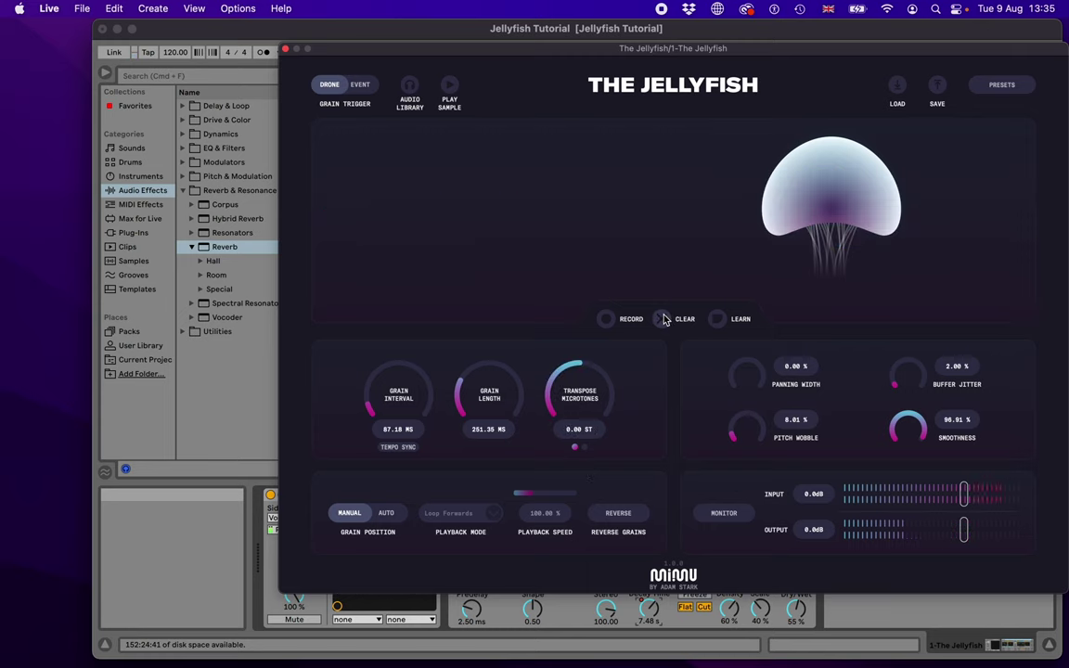
{"action": "left_click", "coordinate": [605, 320]}
{"action": "left_click", "coordinate": [605, 319]}
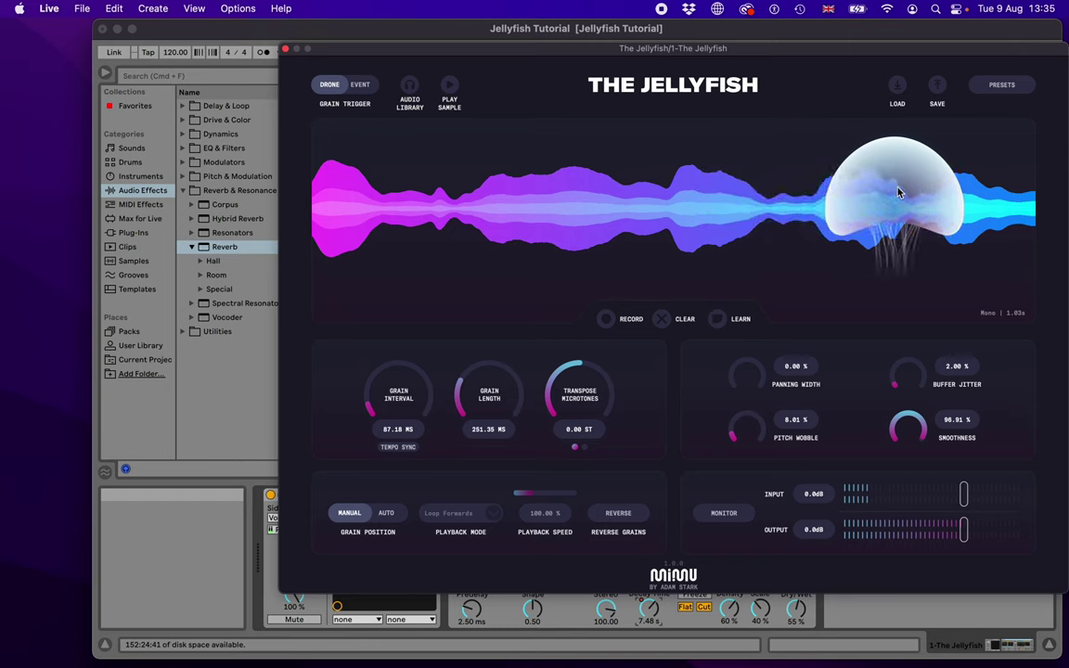
{"action": "left_click", "coordinate": [361, 86]}
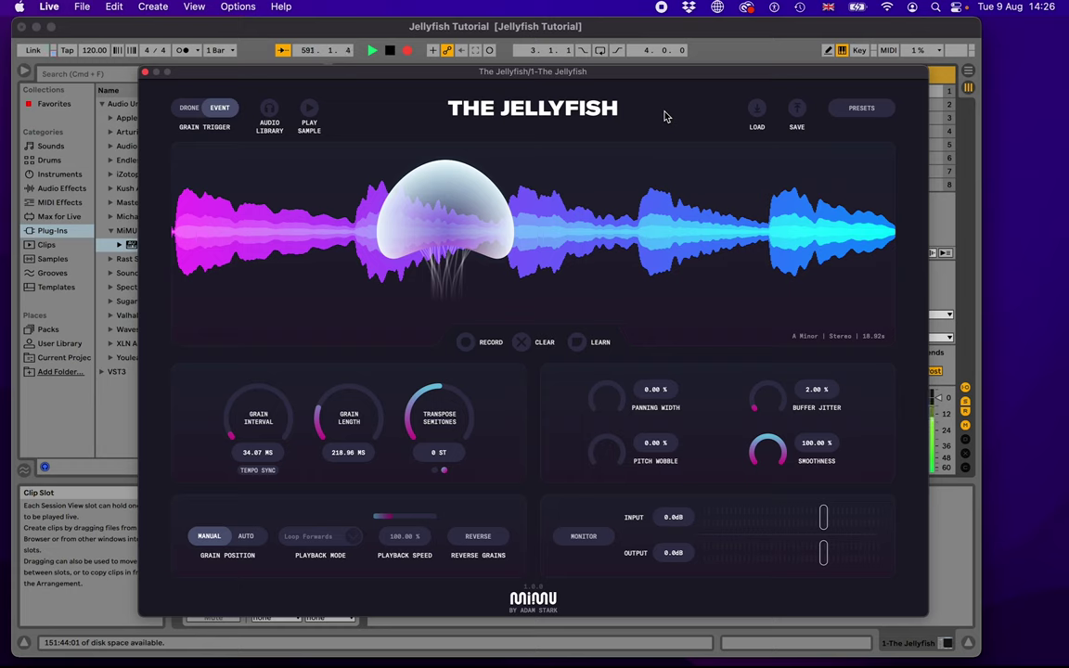
Learn a C3 MIDI marker at the jellyfish's position over the second note of the A minor sample
{"action": "left_click_drag", "start_coordinate": [371, 73], "coordinate": [651, 65]}
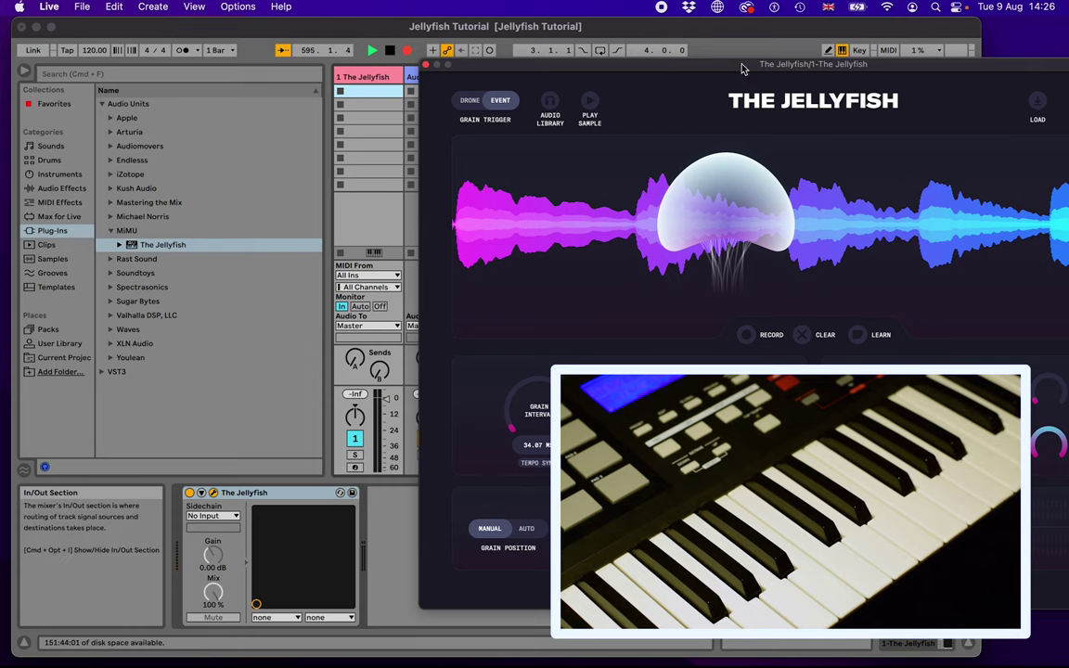
{"action": "left_click_drag", "start_coordinate": [676, 61], "coordinate": [440, 60]}
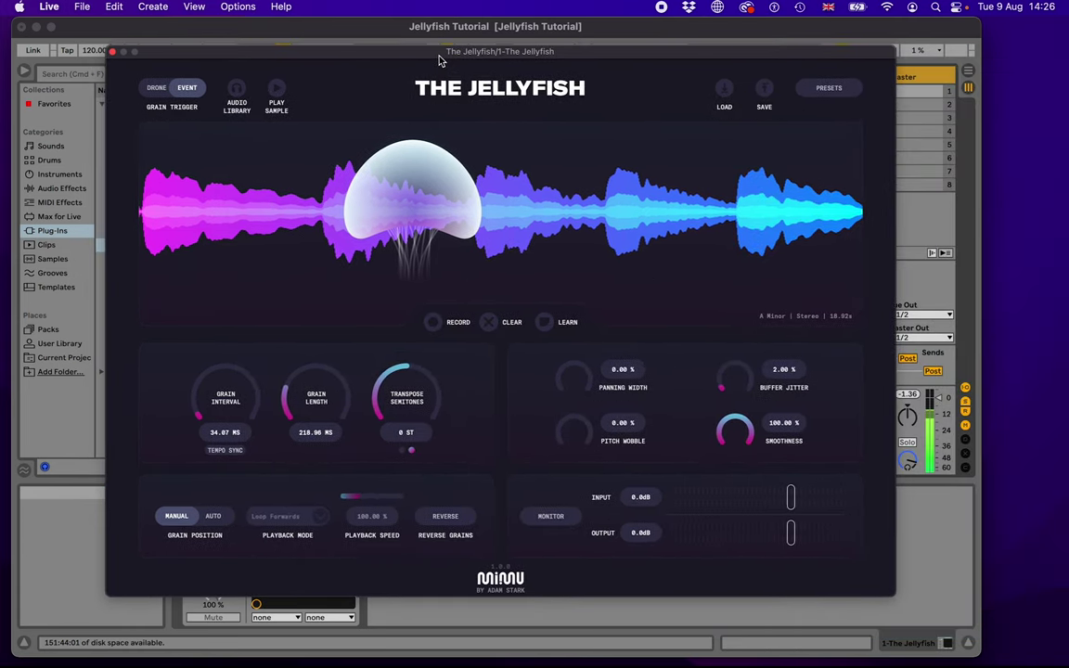
{"action": "left_click", "coordinate": [544, 323]}
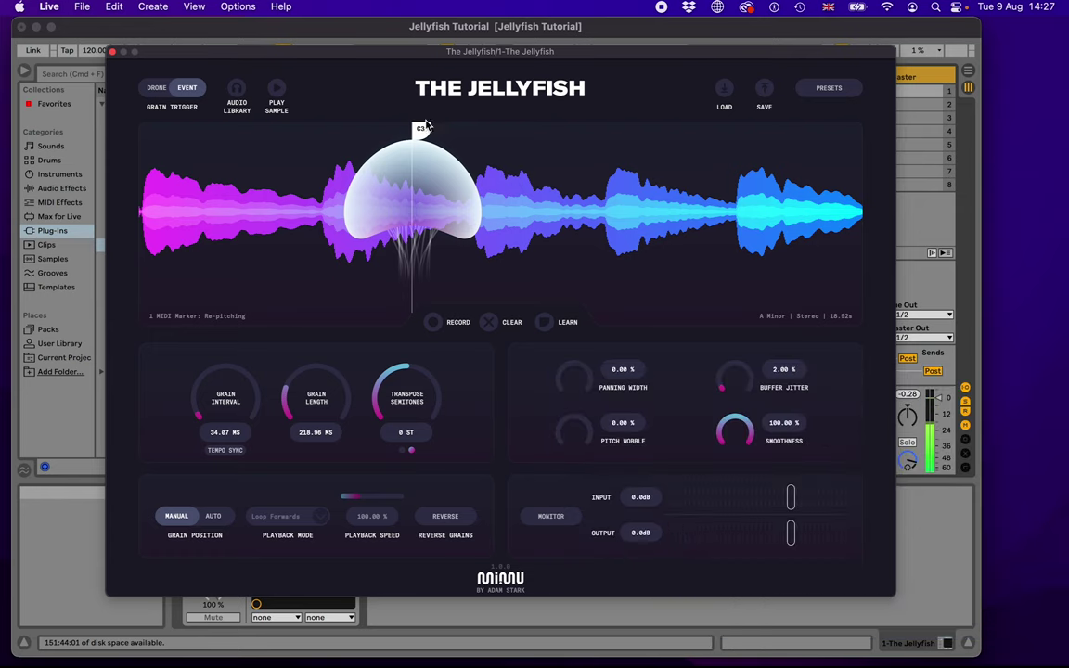
Move the C3 marker to the third note in learn mode and audition the re-pitched grains there
{"action": "left_click", "coordinate": [544, 322]}
{"action": "mouse_move", "coordinate": [414, 134]}
{"action": "left_mouse_down"}
{"action": "mouse_move", "coordinate": [357, 138]}
{"action": "mouse_move", "coordinate": [521, 144]}
{"action": "left_mouse_up"}
{"action": "left_click", "coordinate": [544, 322]}
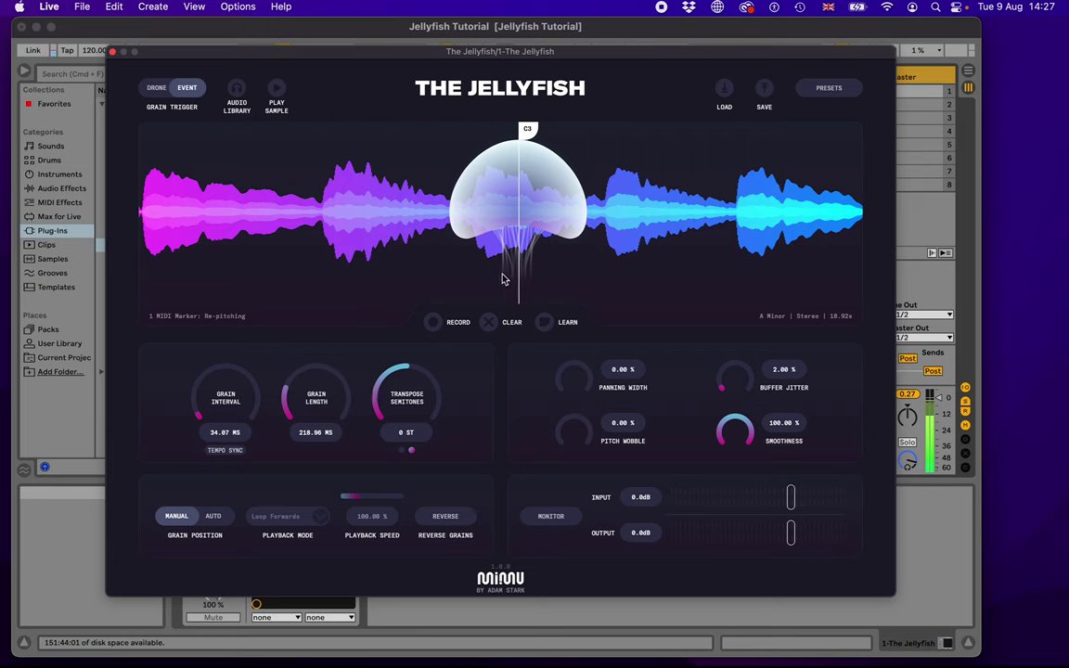
Move the C3 marker to the first note and learn a D3 marker over the second note for region selection
{"action": "left_click", "coordinate": [545, 323]}
{"action": "mouse_move", "coordinate": [527, 126]}
{"action": "left_mouse_down"}
{"action": "mouse_move", "coordinate": [161, 135]}
{"action": "mouse_move", "coordinate": [183, 156]}
{"action": "left_mouse_up"}
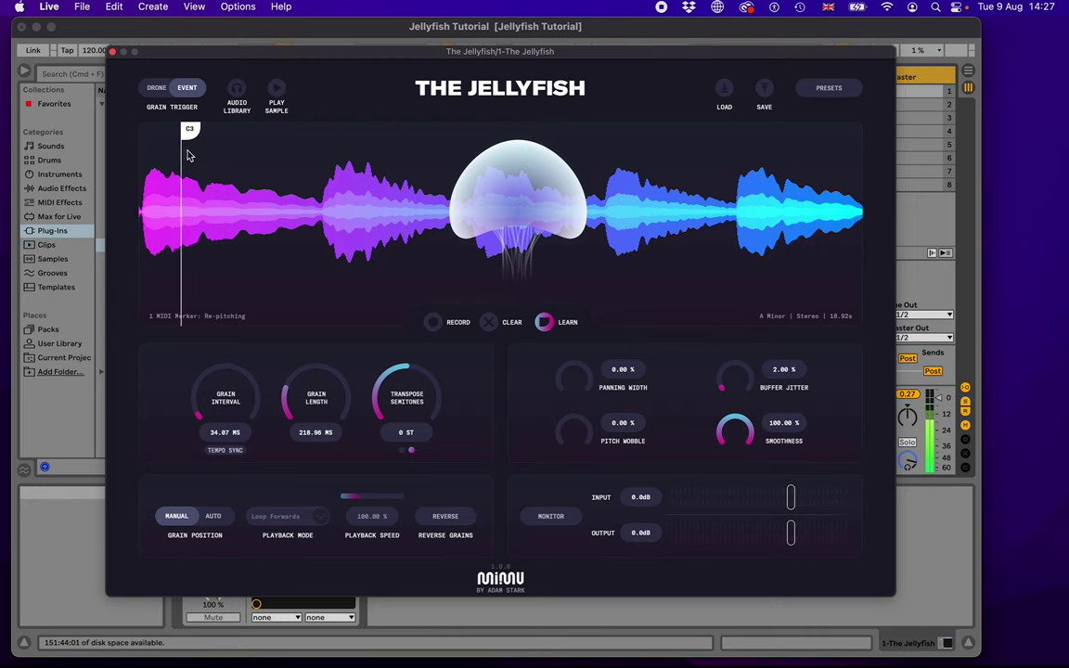
{"action": "mouse_move", "coordinate": [501, 181]}
{"action": "left_mouse_down"}
{"action": "mouse_move", "coordinate": [386, 168]}
{"action": "mouse_move", "coordinate": [371, 196]}
{"action": "left_mouse_up"}
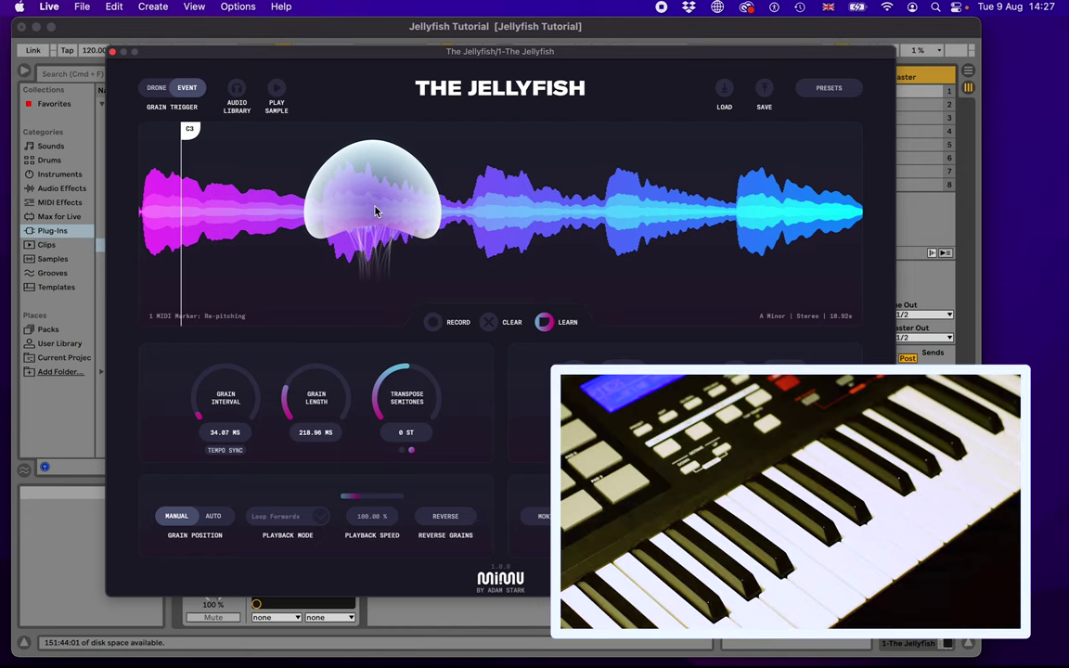
{"action": "mouse_move", "coordinate": [399, 141]}
{"action": "left_mouse_down"}
{"action": "mouse_move", "coordinate": [376, 200]}
{"action": "mouse_move", "coordinate": [357, 205]}
{"action": "mouse_move", "coordinate": [515, 196]}
{"action": "left_mouse_up"}
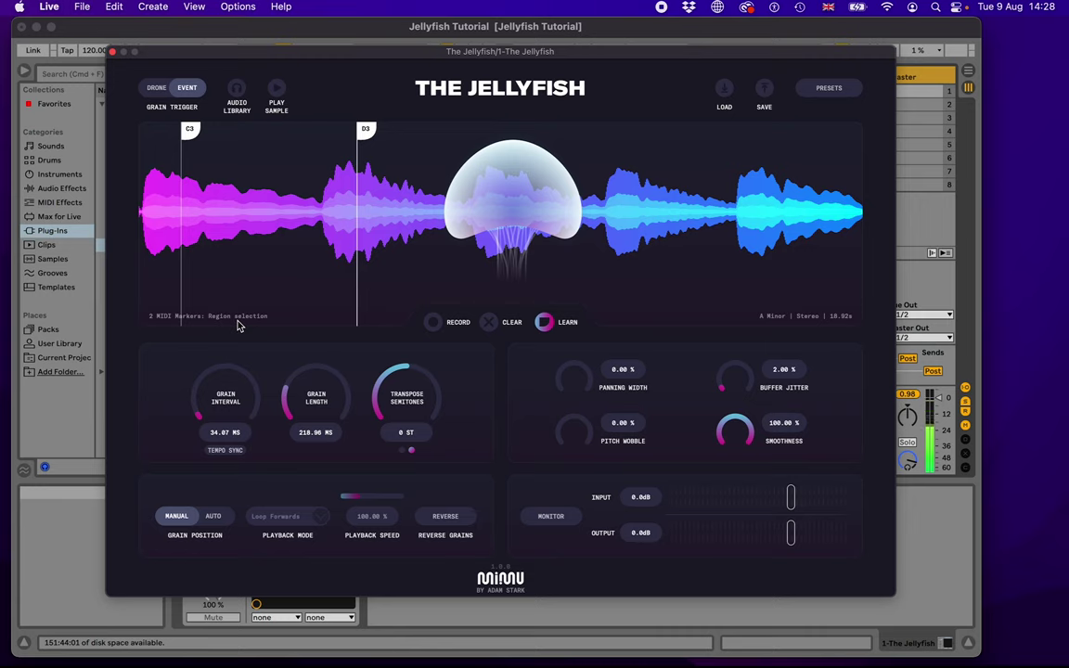
{"action": "left_click", "coordinate": [545, 323]}
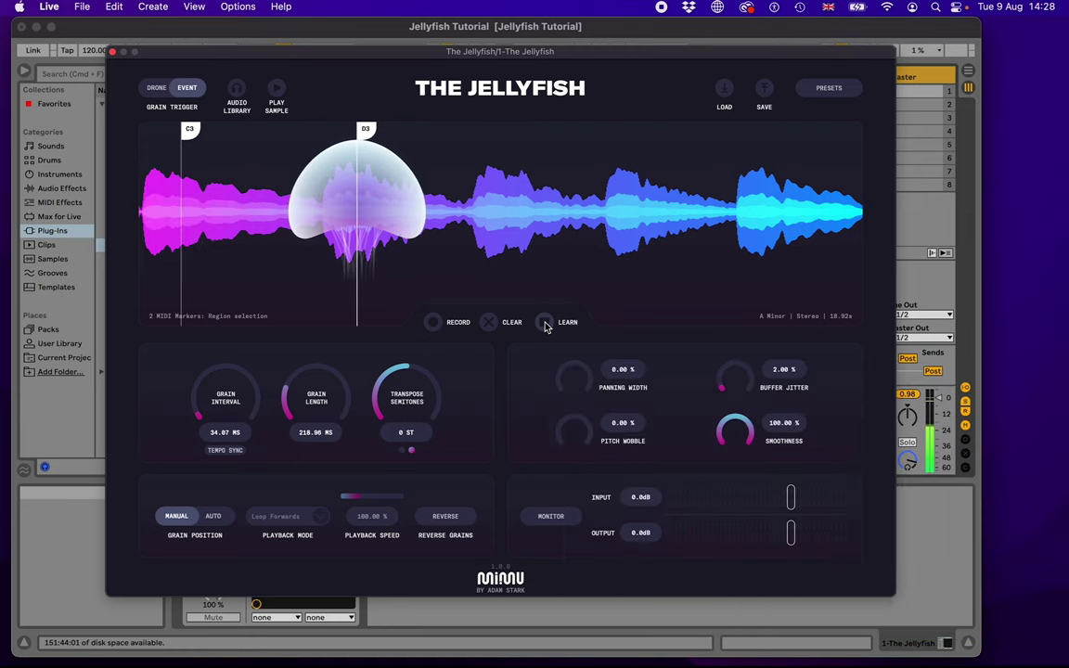
Learn E3, F3 and G3 markers over the last three notes, and set grain interval to 213.96 ms and grain length to 116.07 ms
{"action": "left_click", "coordinate": [543, 322]}
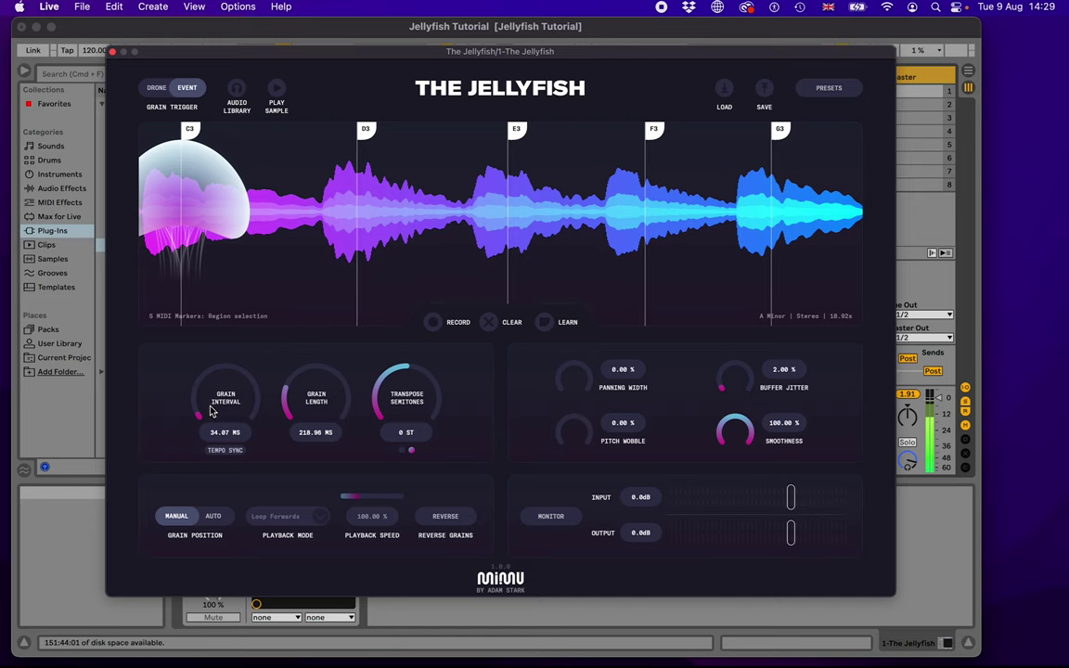
{"action": "left_click_drag", "start_coordinate": [211, 411], "coordinate": [204, 386]}
{"action": "left_click_drag", "start_coordinate": [302, 399], "coordinate": [293, 403]}
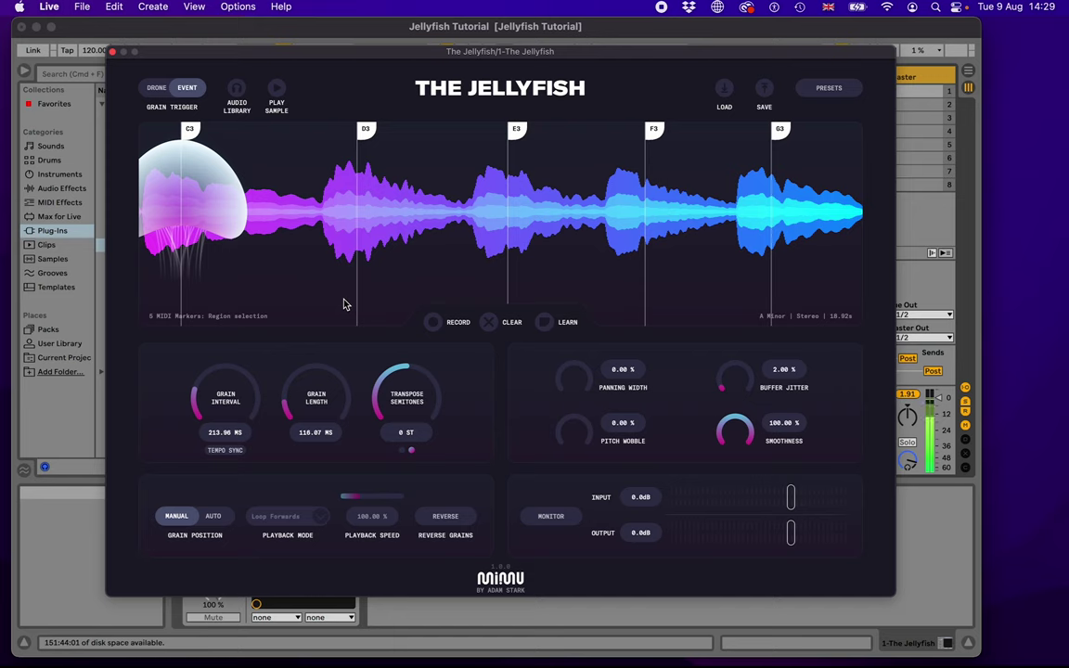
Enable learn mode and delete all the MIDI markers from the A minor sample: E3, G3, F3, D3 and C3
{"action": "left_click", "coordinate": [544, 323]}
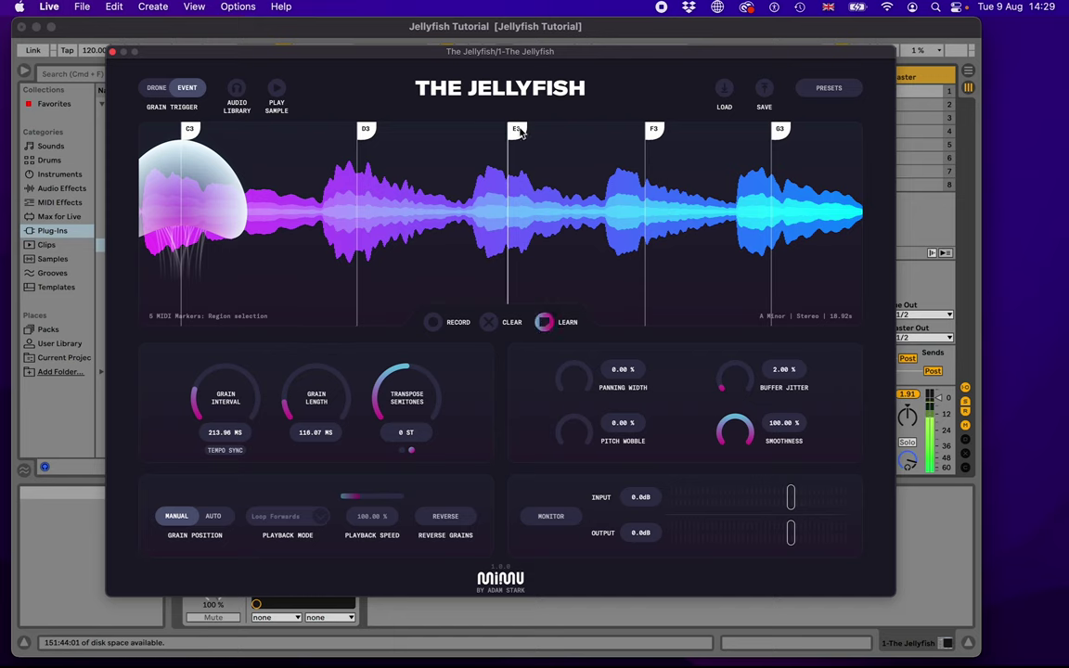
{"action": "left_click", "coordinate": [520, 132]}
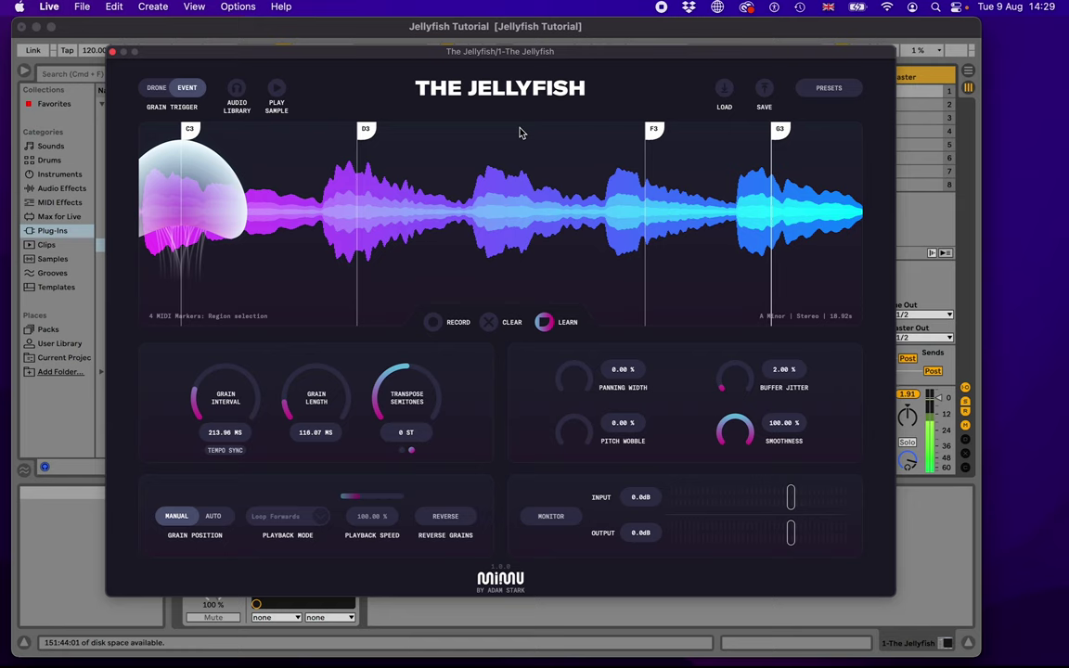
{"action": "left_click", "coordinate": [784, 136]}
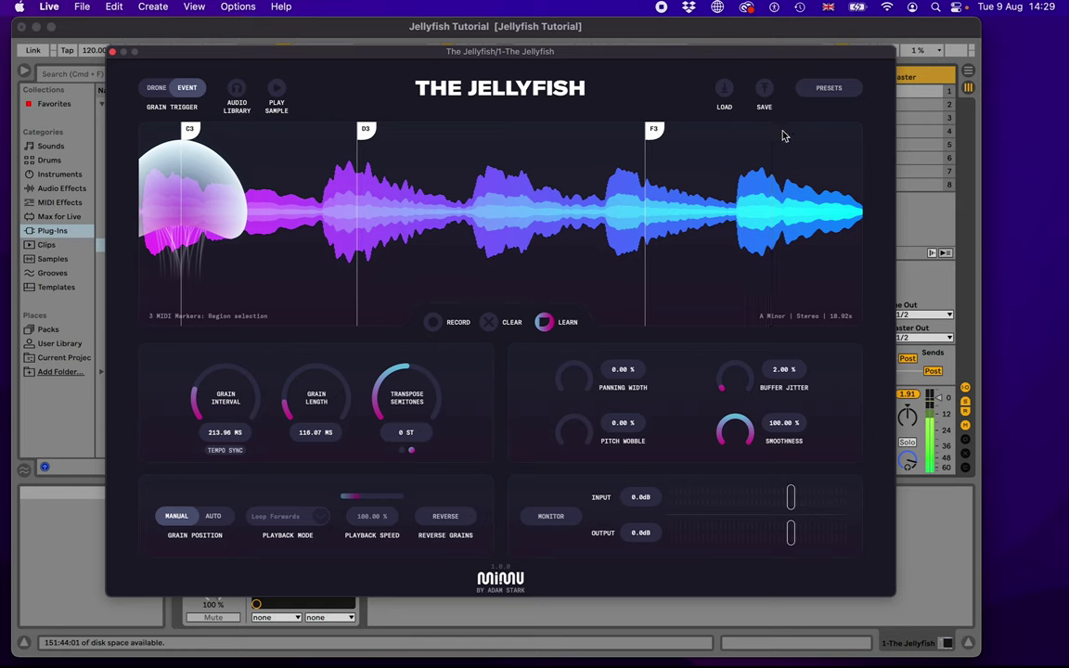
{"action": "left_click", "coordinate": [656, 130]}
{"action": "left_click", "coordinate": [329, 129]}
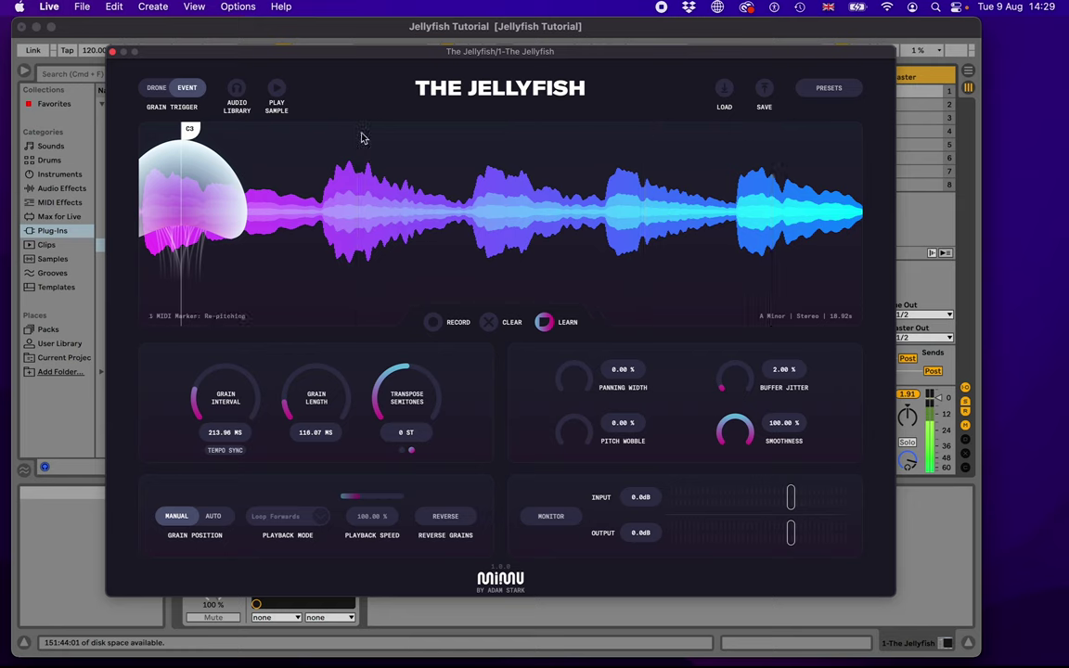
{"action": "left_click", "coordinate": [186, 127]}
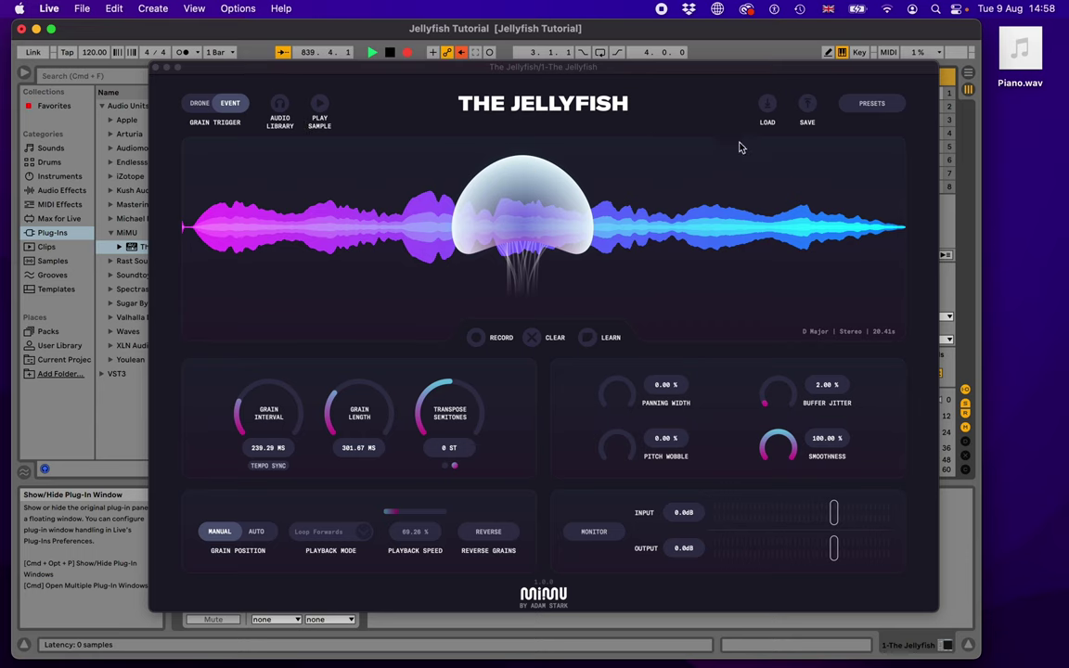
Load Piano.wav from the Desktop folder as the sample
{"action": "left_click", "coordinate": [768, 103]}
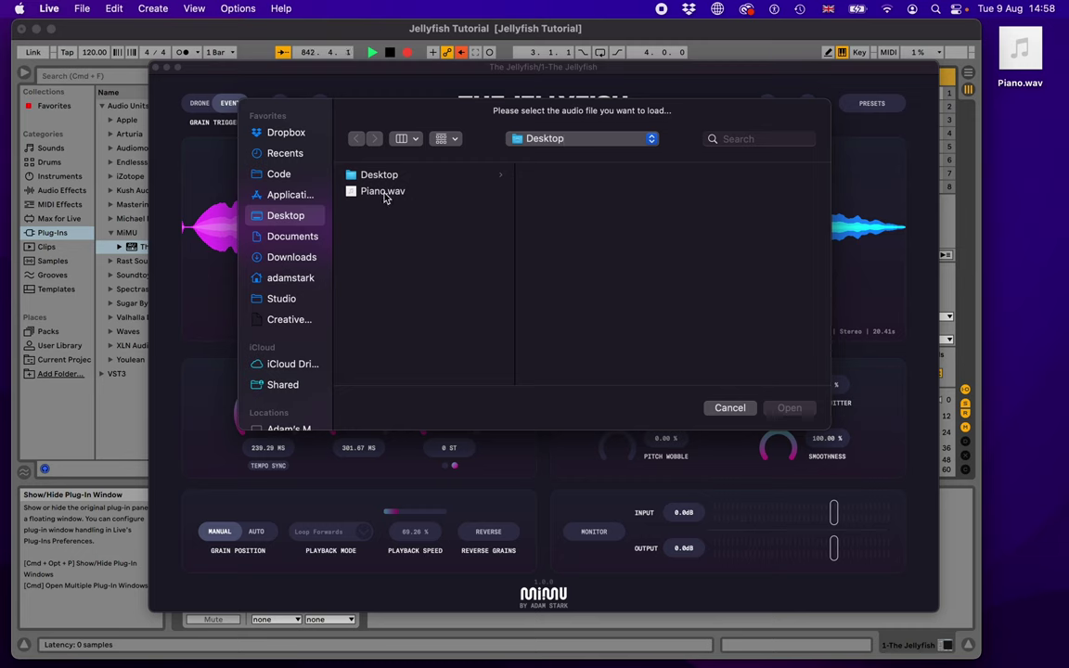
{"action": "left_click", "coordinate": [385, 192]}
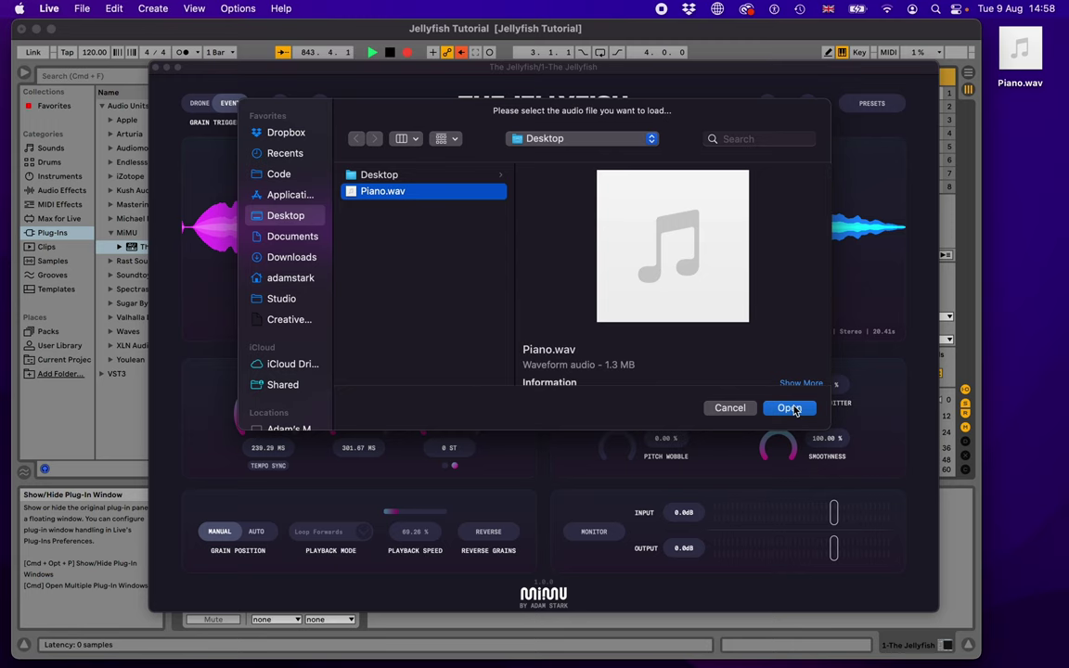
{"action": "left_click", "coordinate": [788, 409]}
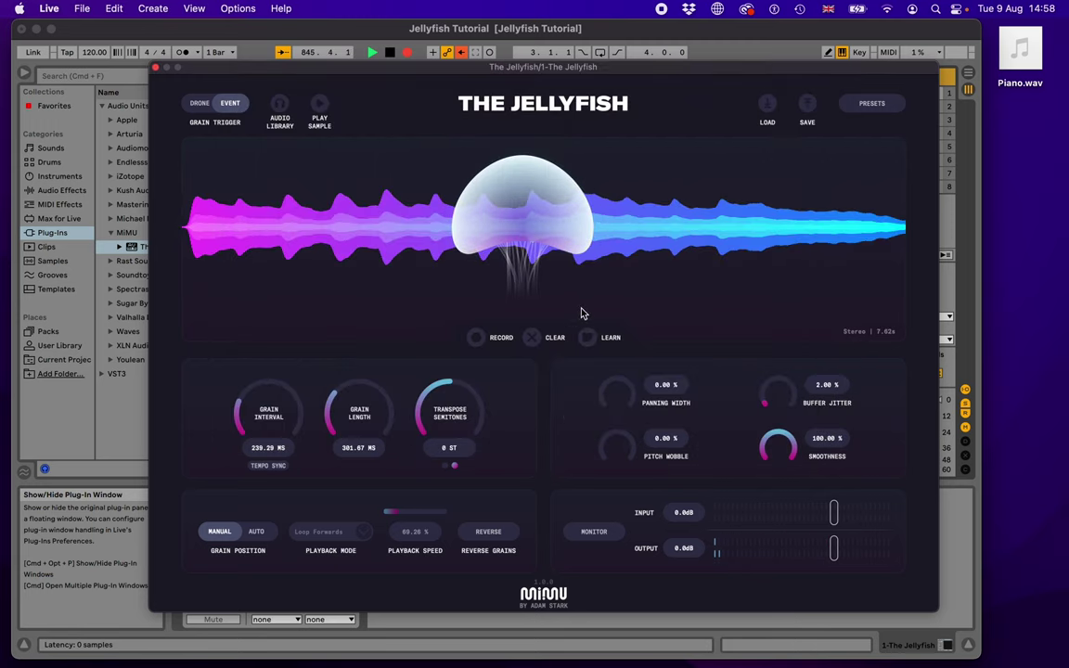
Clear the loaded sample and drop Piano.wav from the desktop directly onto the waveform area
{"action": "left_click", "coordinate": [533, 340]}
{"action": "mouse_move", "coordinate": [1025, 70]}
{"action": "mouse_move", "coordinate": [1028, 70]}
{"action": "left_mouse_down"}
{"action": "mouse_move", "coordinate": [711, 207]}
{"action": "mouse_move", "coordinate": [684, 241]}
{"action": "mouse_move", "coordinate": [525, 226]}
{"action": "left_mouse_up"}
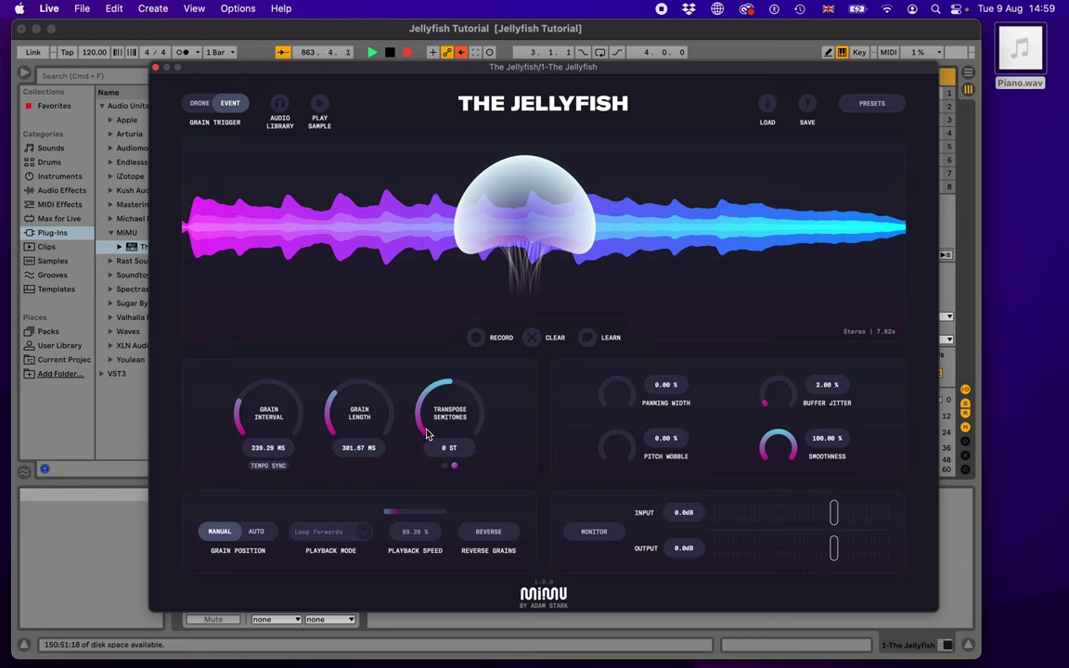
Reverse the grains at 1000 ms length and about 408 ms interval, and move the jellyfish to roughly 60% of the piano sample
{"action": "left_click_drag", "start_coordinate": [351, 418], "coordinate": [361, 339]}
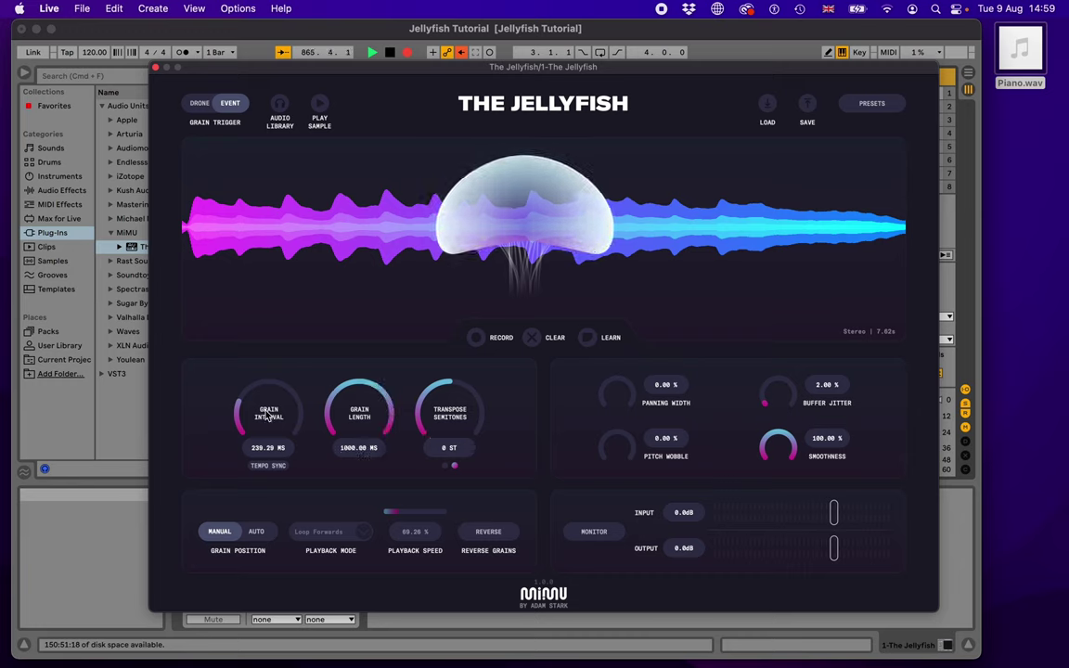
{"action": "left_click_drag", "start_coordinate": [269, 416], "coordinate": [267, 395]}
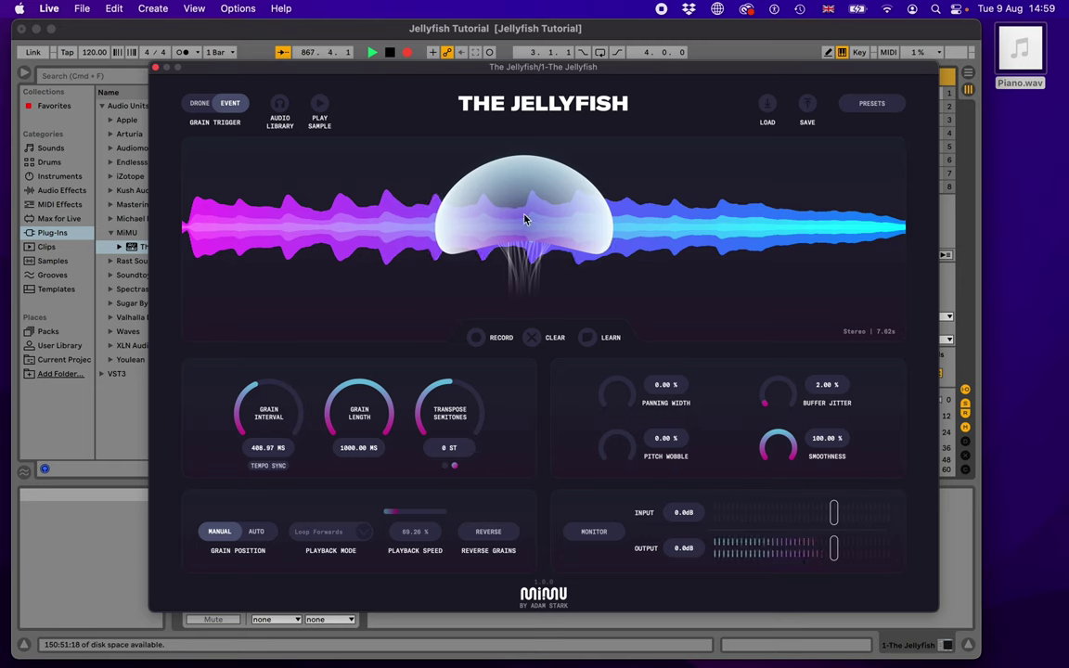
{"action": "left_click", "coordinate": [489, 531]}
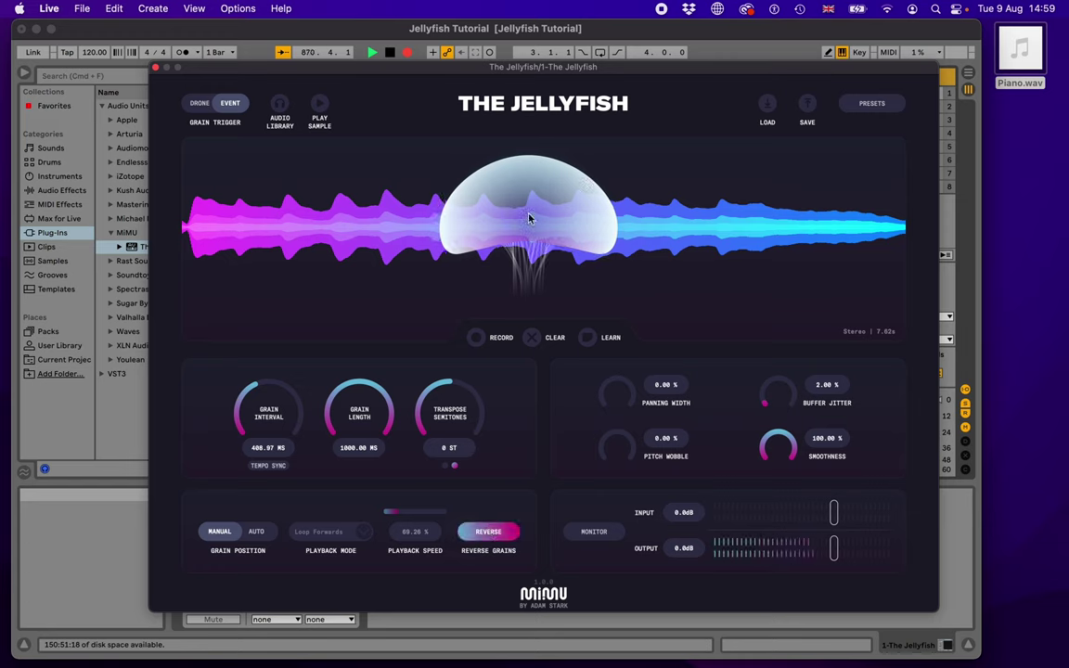
{"action": "mouse_move", "coordinate": [529, 218]}
{"action": "left_mouse_down"}
{"action": "mouse_move", "coordinate": [300, 225]}
{"action": "mouse_move", "coordinate": [481, 229]}
{"action": "mouse_move", "coordinate": [517, 218]}
{"action": "mouse_move", "coordinate": [630, 238]}
{"action": "left_mouse_up"}
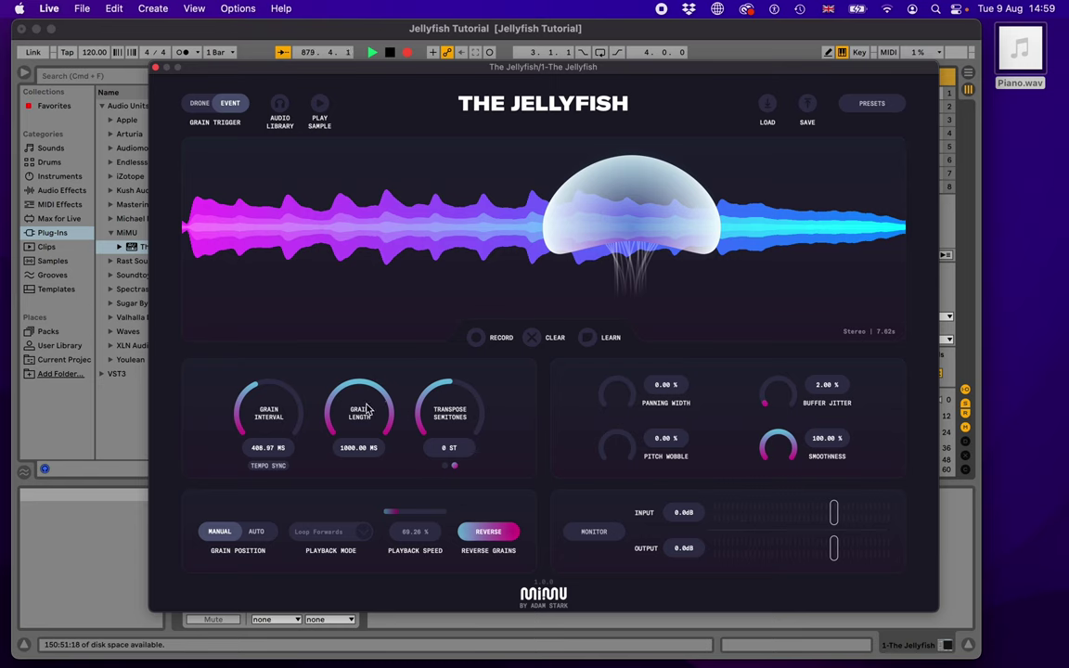
Shorten the grains for a denser sound: grain interval 79.29 ms and grain length 395.66 ms
{"action": "left_click_drag", "start_coordinate": [368, 409], "coordinate": [331, 469]}
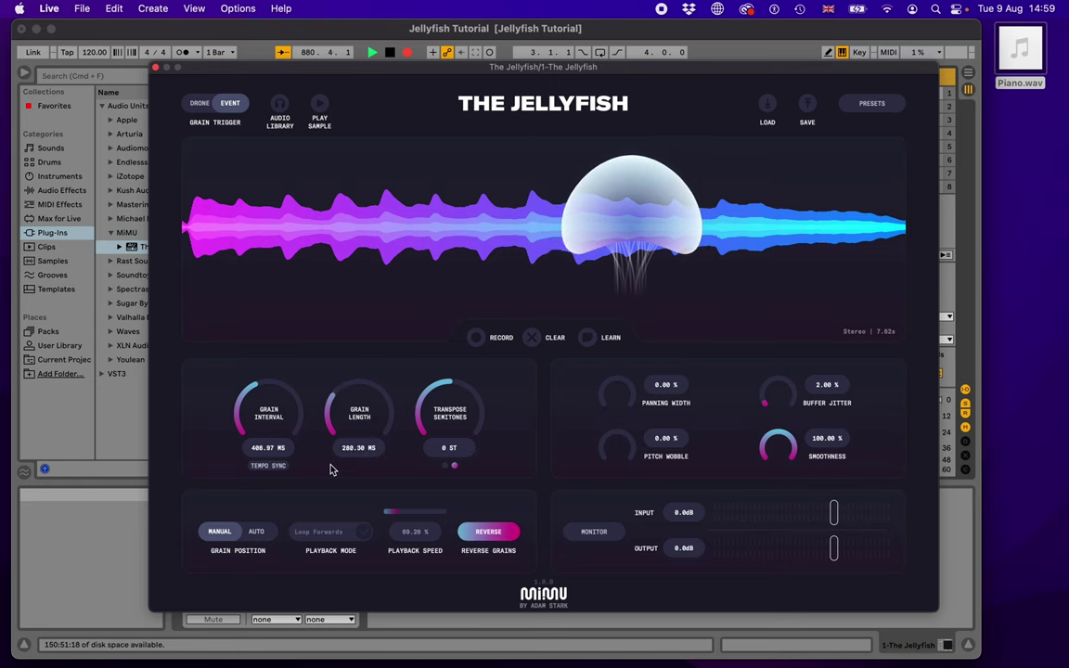
{"action": "left_click_drag", "start_coordinate": [276, 406], "coordinate": [259, 406]}
{"action": "left_click_drag", "start_coordinate": [348, 412], "coordinate": [346, 398]}
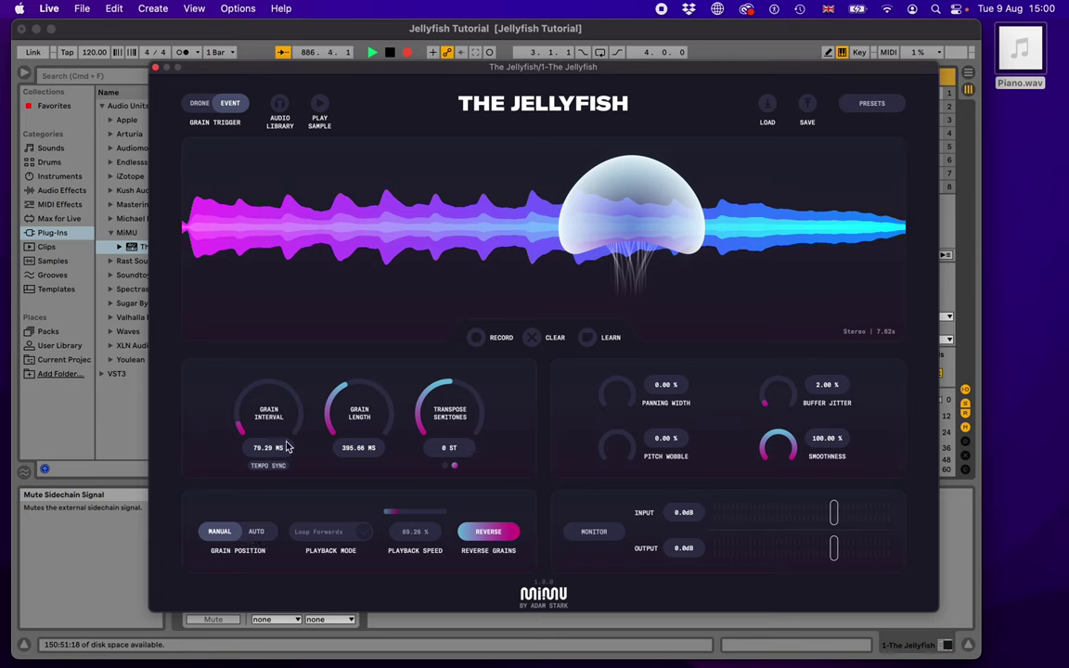
Set the grain position to Auto with the Drone grain trigger, running at a playback speed of 107.79%
{"action": "left_click", "coordinate": [256, 532]}
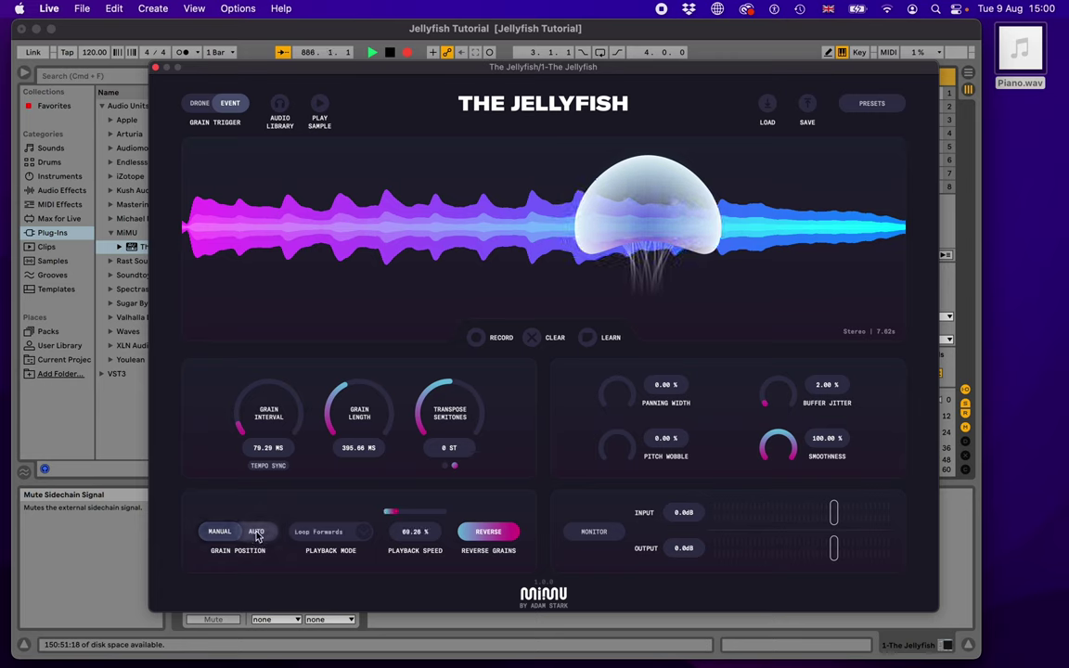
{"action": "left_click", "coordinate": [199, 104]}
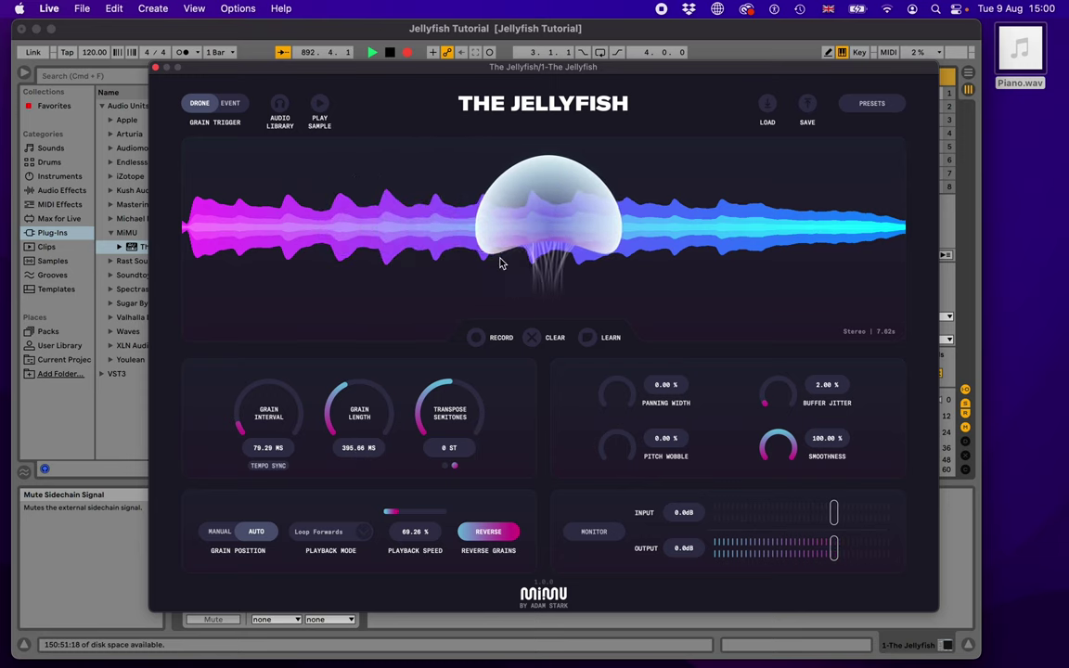
{"action": "mouse_move", "coordinate": [397, 513]}
{"action": "left_mouse_down"}
{"action": "mouse_move", "coordinate": [424, 513]}
{"action": "mouse_move", "coordinate": [396, 530]}
{"action": "left_mouse_up"}
Audition the Loop Backwards playback mode, followed by the Random Walk mode
{"action": "left_click", "coordinate": [358, 533]}
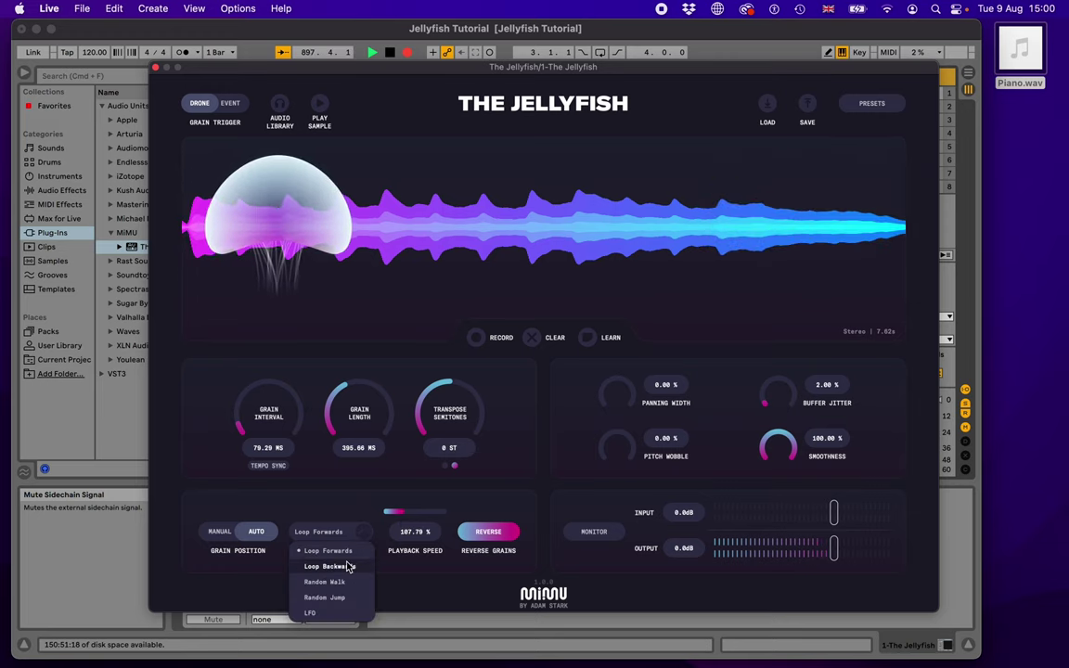
{"action": "left_click", "coordinate": [348, 566]}
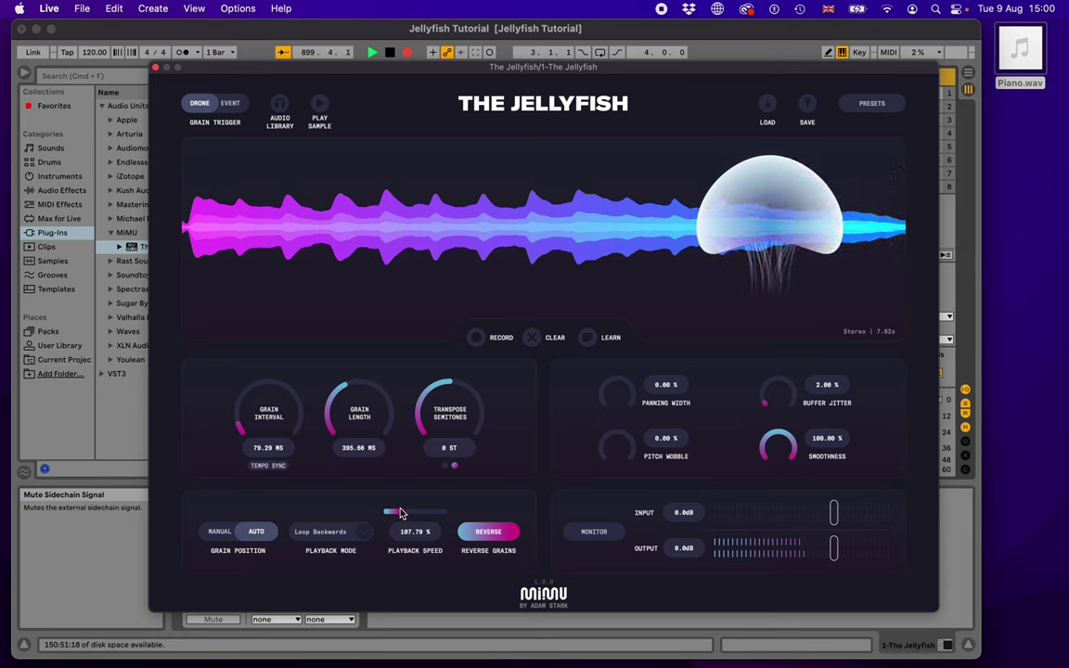
{"action": "left_click", "coordinate": [362, 535]}
{"action": "left_click", "coordinate": [342, 581]}
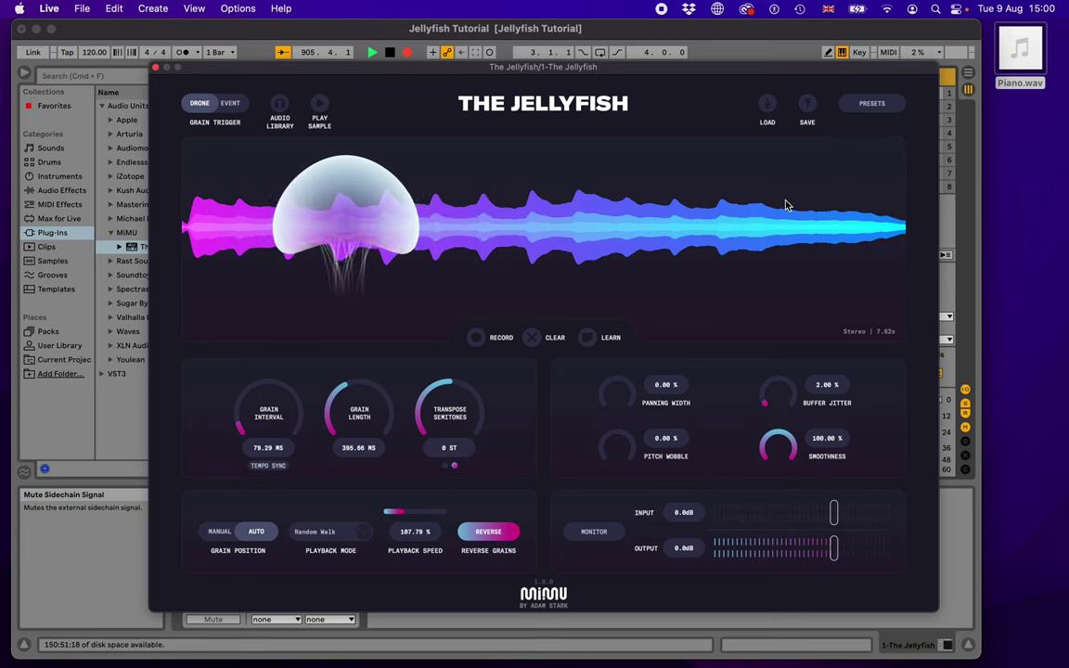
Try the Random Jump playback mode at 368.20% playback speed and slow it down to 69.26%
{"action": "left_click", "coordinate": [362, 534]}
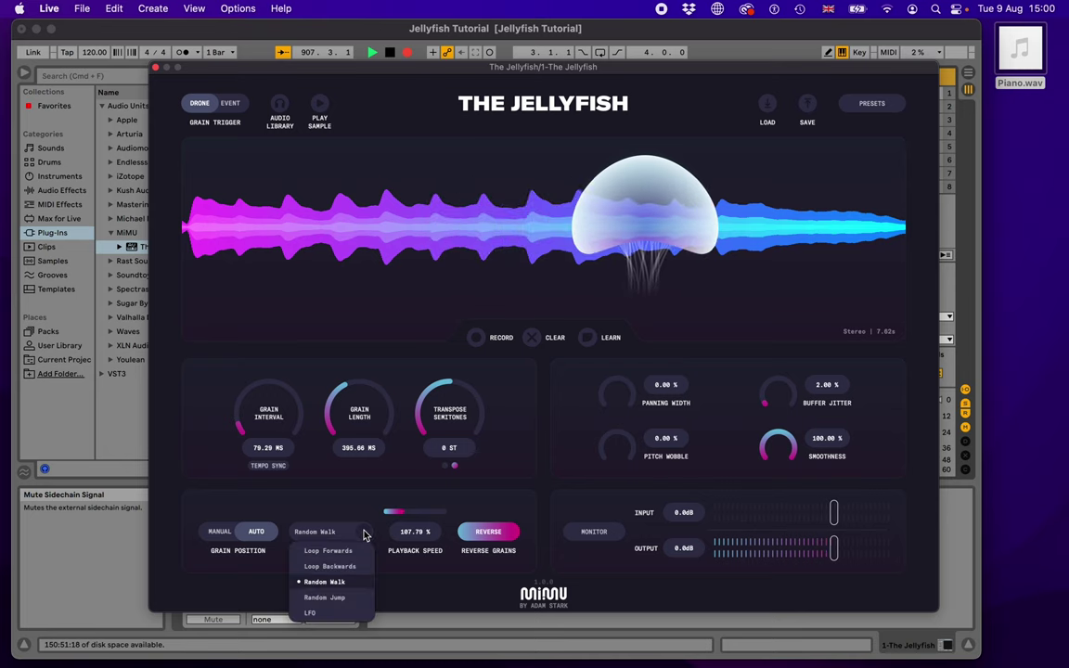
{"action": "left_click", "coordinate": [334, 598]}
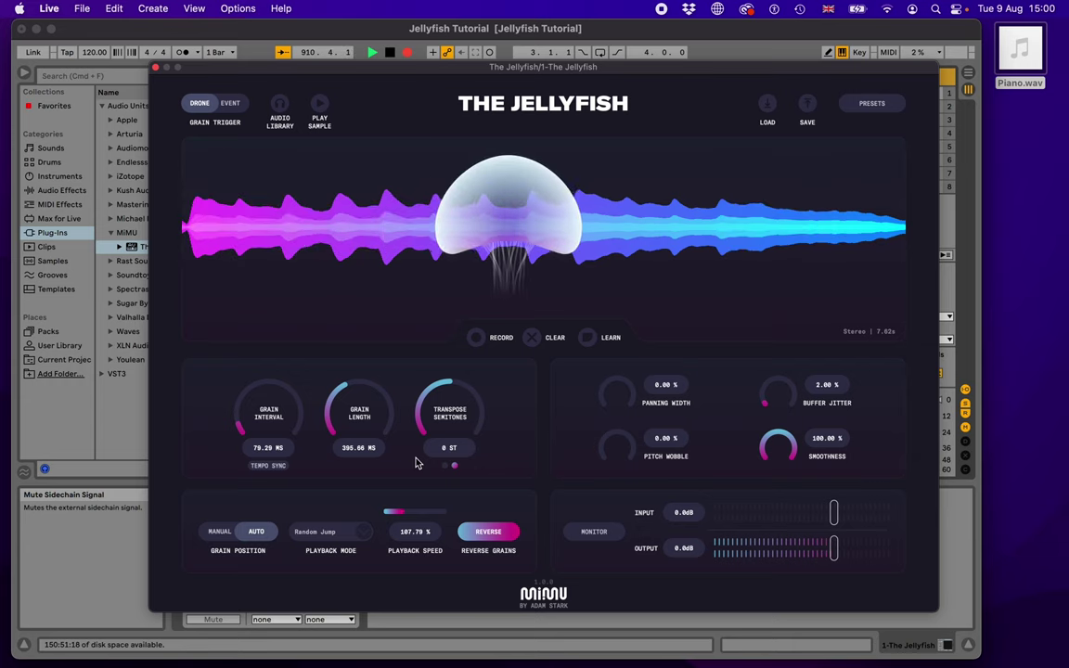
{"action": "left_click_drag", "start_coordinate": [427, 509], "coordinate": [441, 518]}
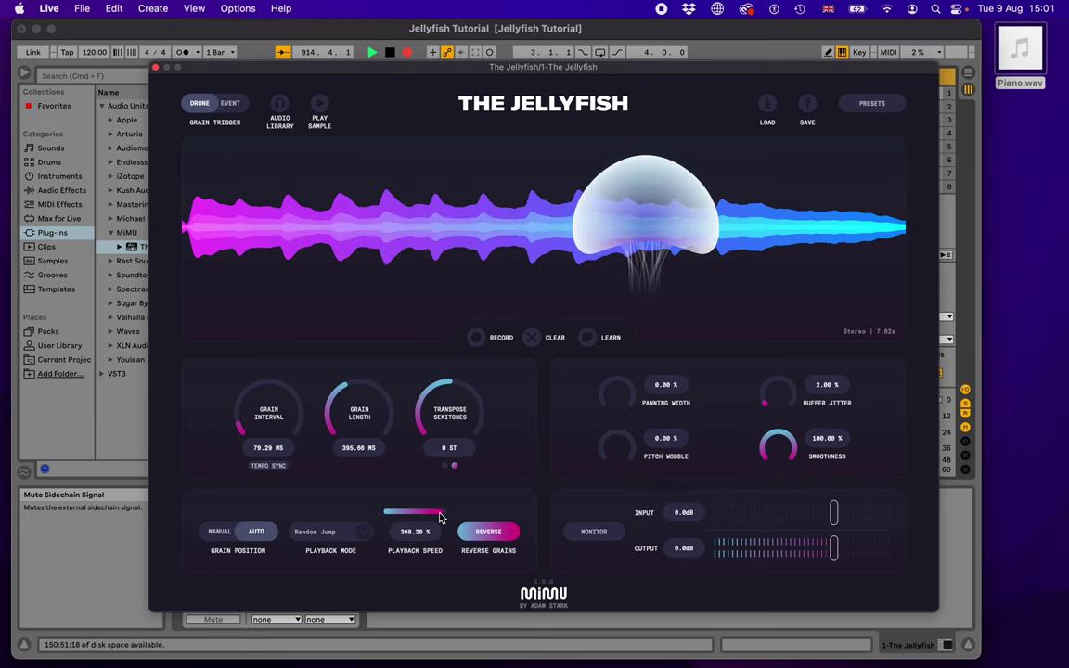
{"action": "left_click_drag", "start_coordinate": [441, 518], "coordinate": [406, 530]}
Set the playback mode to LFO and raise the playback speed to 163.67%
{"action": "left_click", "coordinate": [360, 532]}
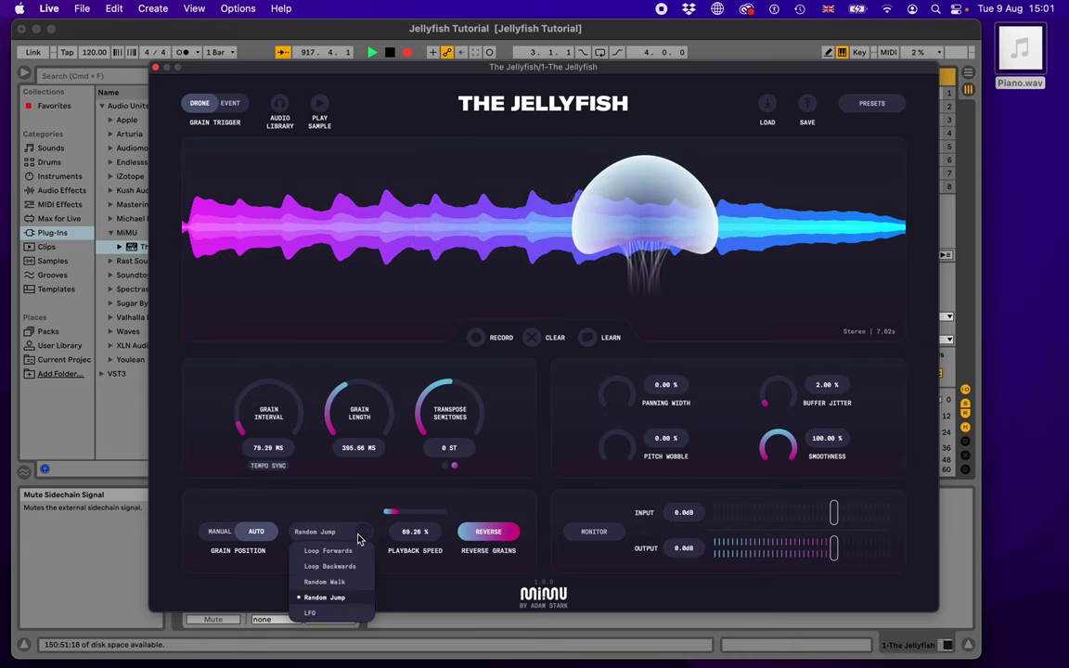
{"action": "left_click", "coordinate": [314, 613]}
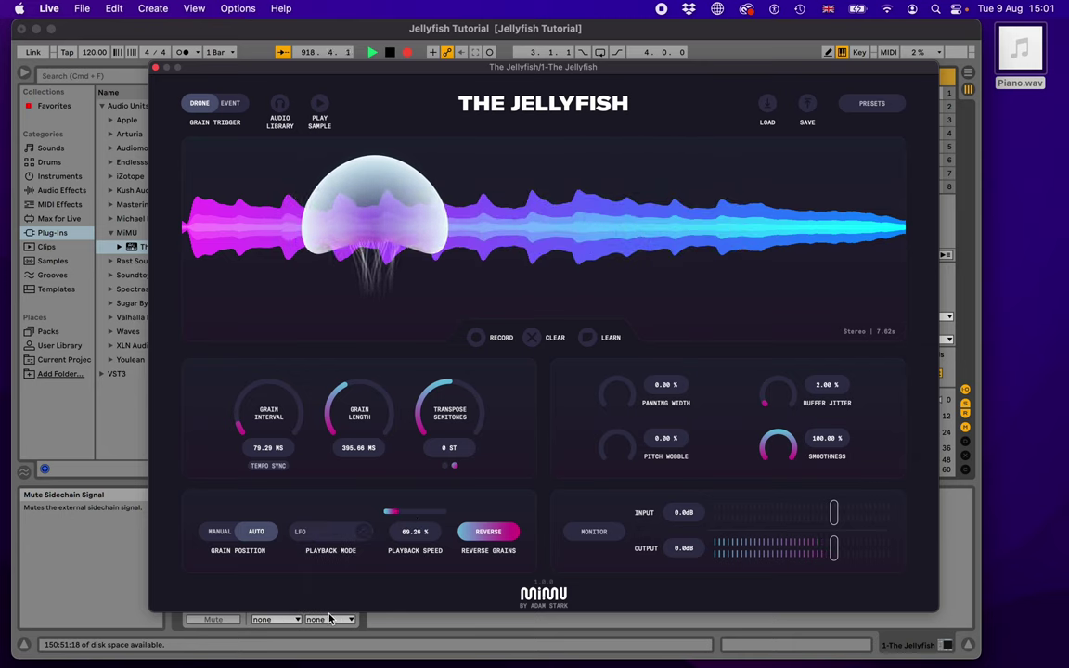
{"action": "left_click_drag", "start_coordinate": [393, 512], "coordinate": [412, 516]}
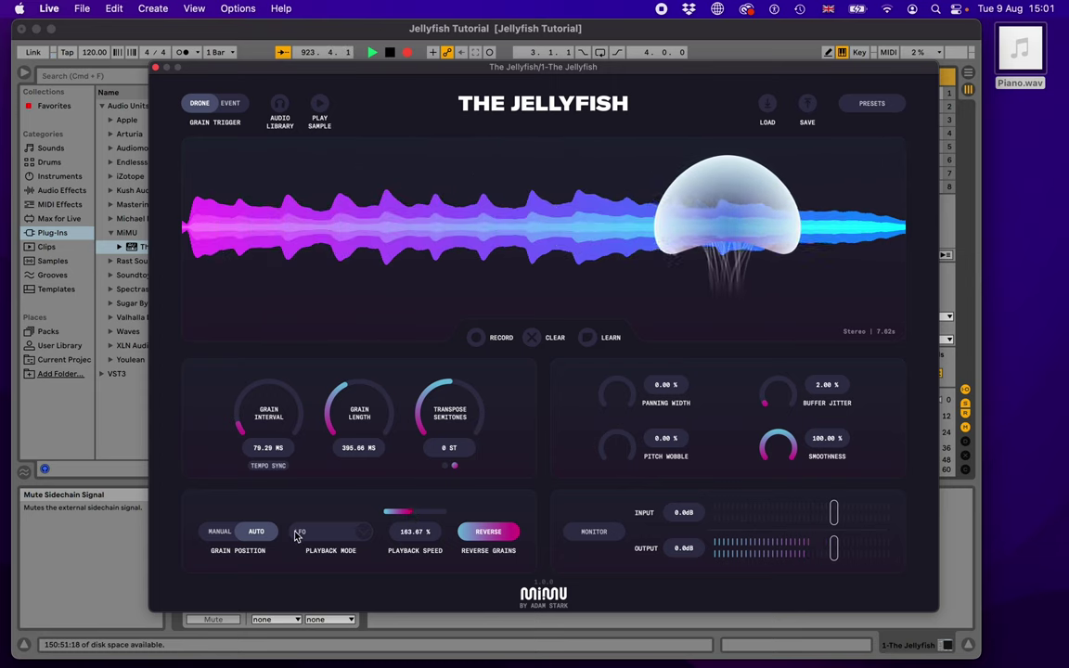
Return the grain position to Manual and tempo-sync the grain interval at 1/8 Note
{"action": "left_click", "coordinate": [215, 534]}
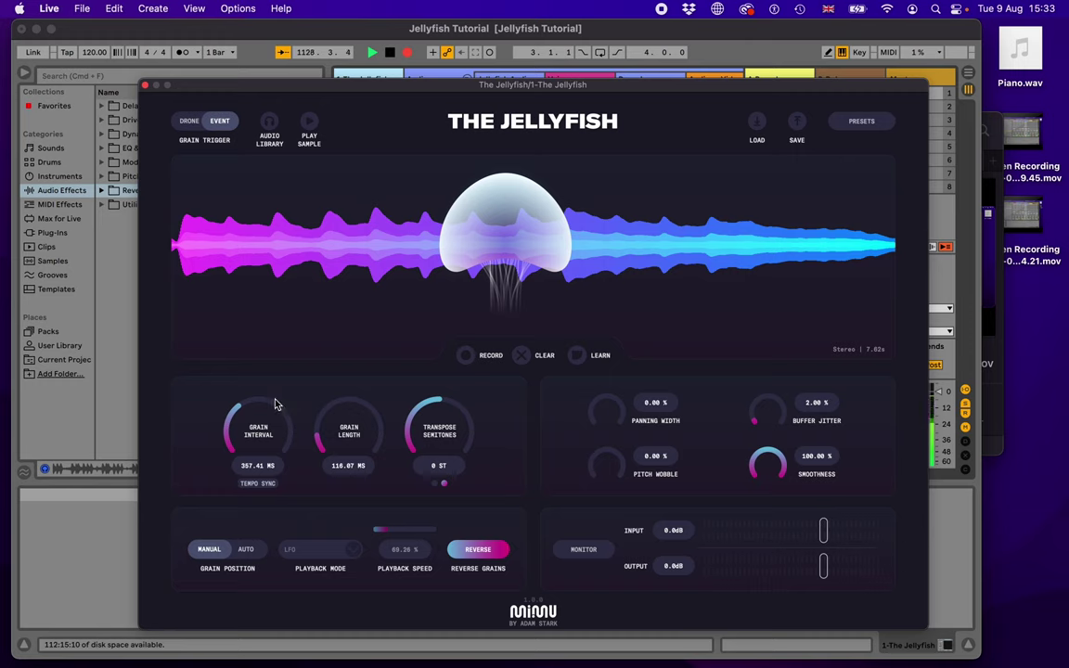
{"action": "left_click", "coordinate": [255, 485]}
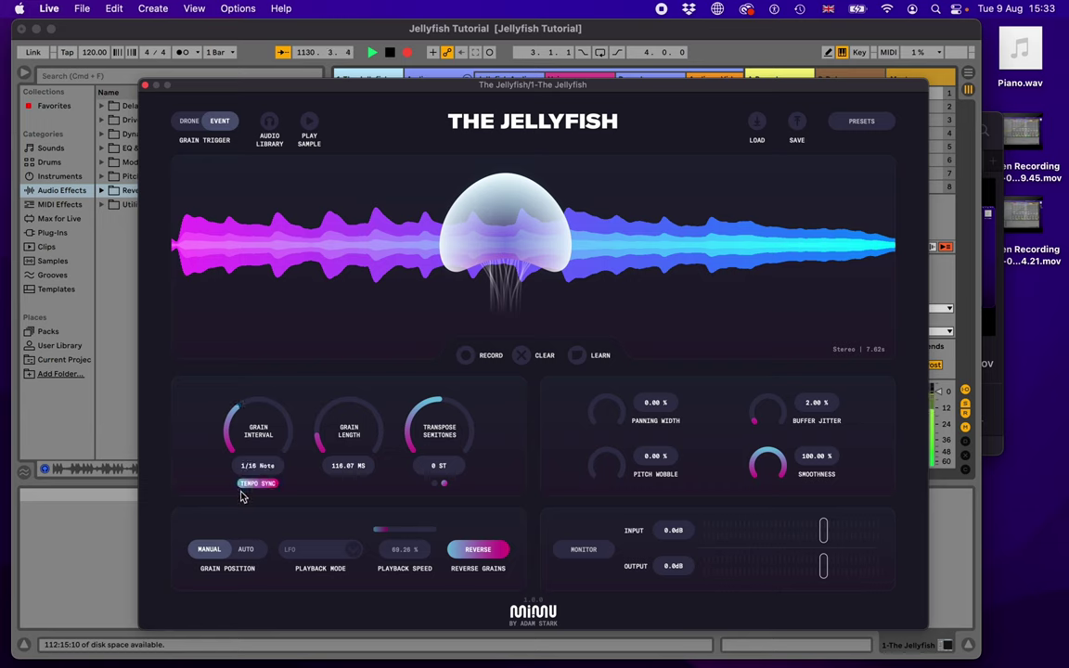
{"action": "left_click_drag", "start_coordinate": [250, 425], "coordinate": [250, 364]}
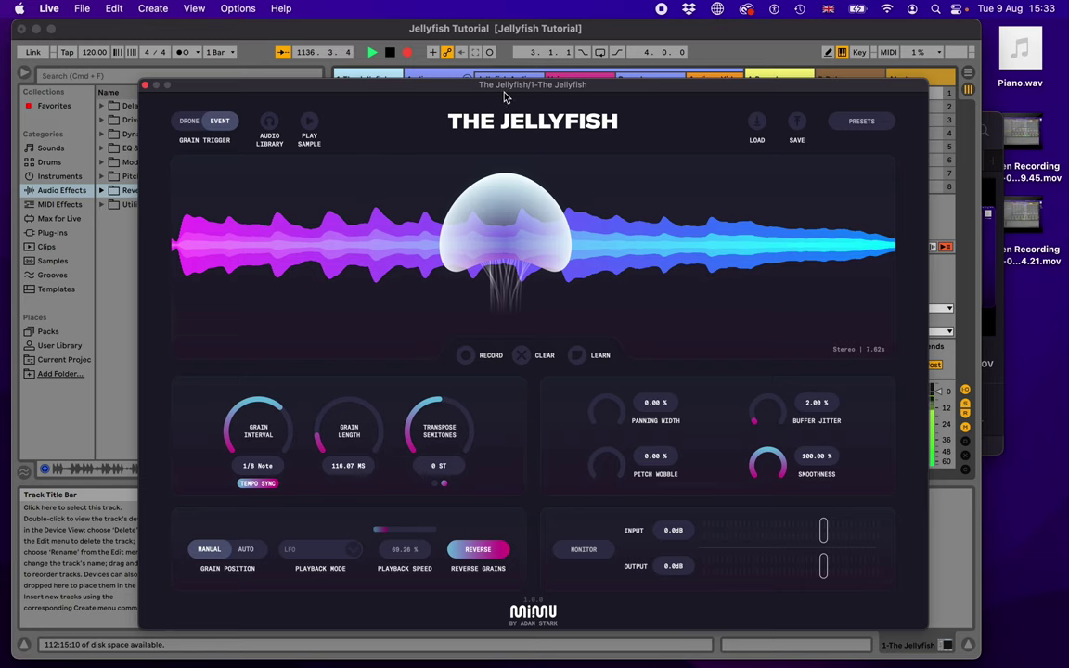
Launch the Break Funky clip on the Drum Loop track and bring The Jellyfish's plug-in window back into full view
{"action": "left_click_drag", "start_coordinate": [499, 91], "coordinate": [512, 175]}
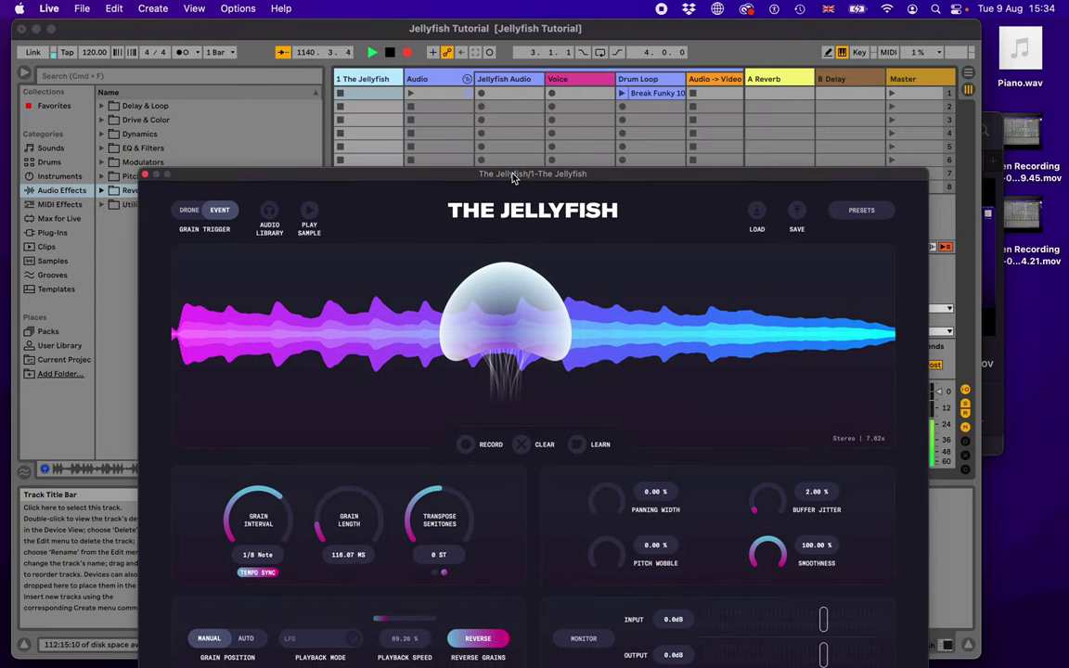
{"action": "left_click", "coordinate": [622, 95]}
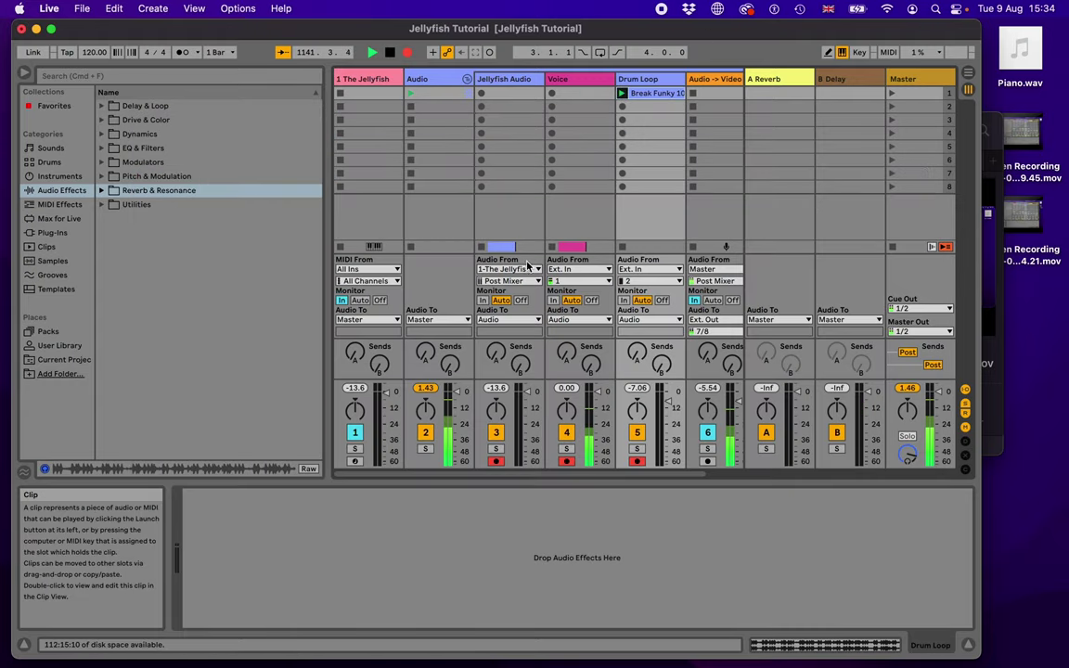
{"action": "left_click", "coordinate": [376, 78]}
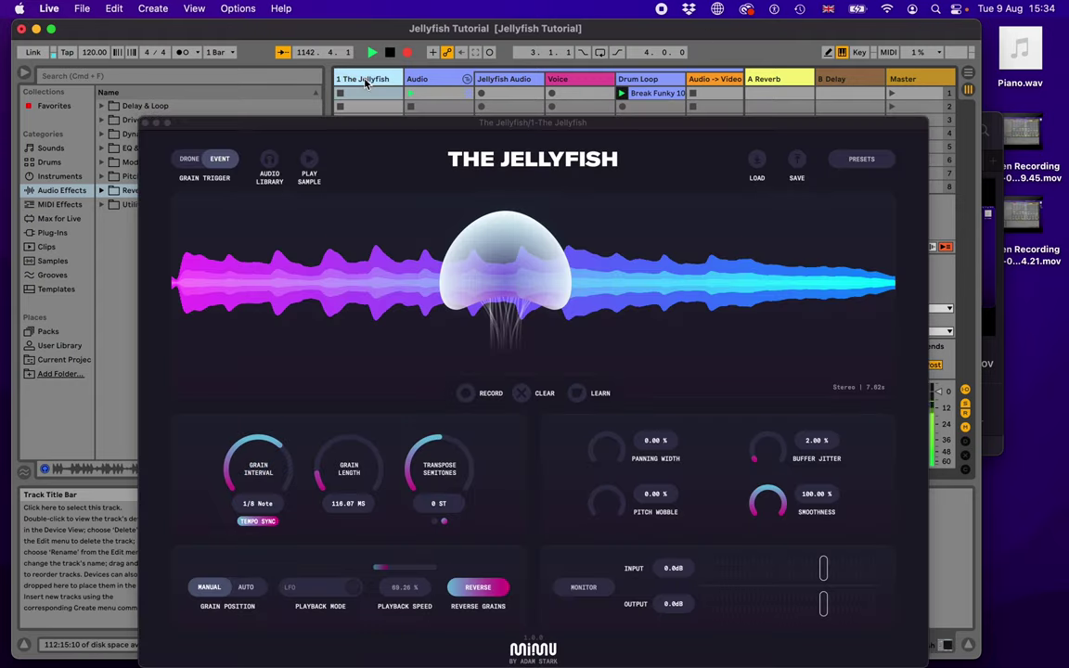
{"action": "left_click_drag", "start_coordinate": [401, 130], "coordinate": [401, 66]}
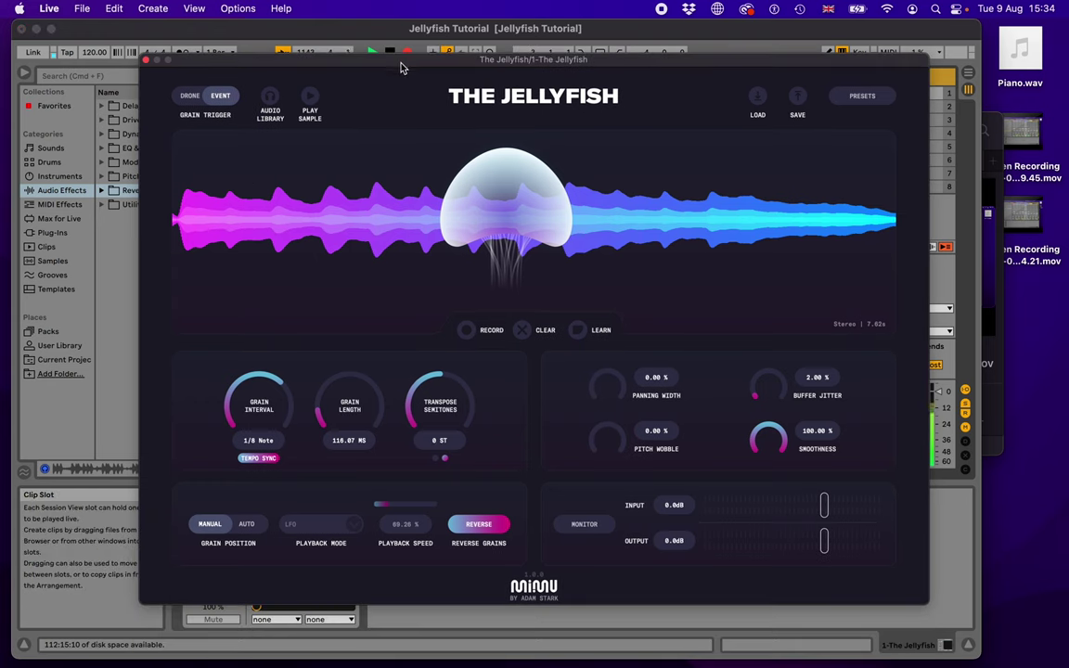
Switch the grain trigger to Drone, reduce the smoothness to 12.62%, and move the jellyfish earlier in the waveform
{"action": "left_click", "coordinate": [190, 96]}
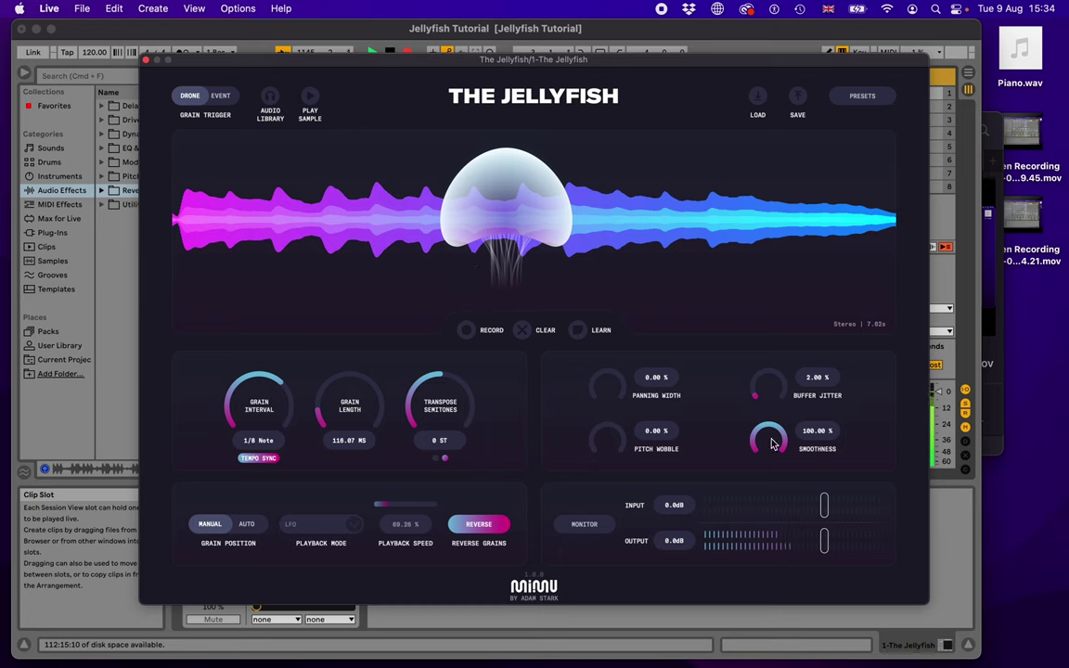
{"action": "left_click_drag", "start_coordinate": [769, 455], "coordinate": [749, 497]}
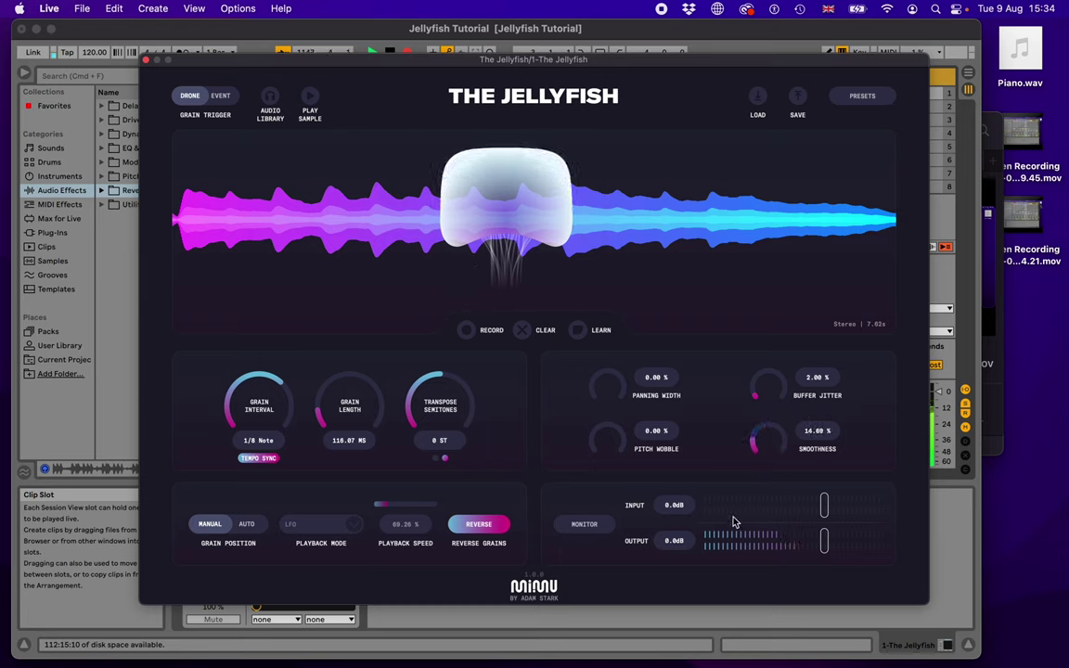
{"action": "left_click_drag", "start_coordinate": [486, 200], "coordinate": [400, 212]}
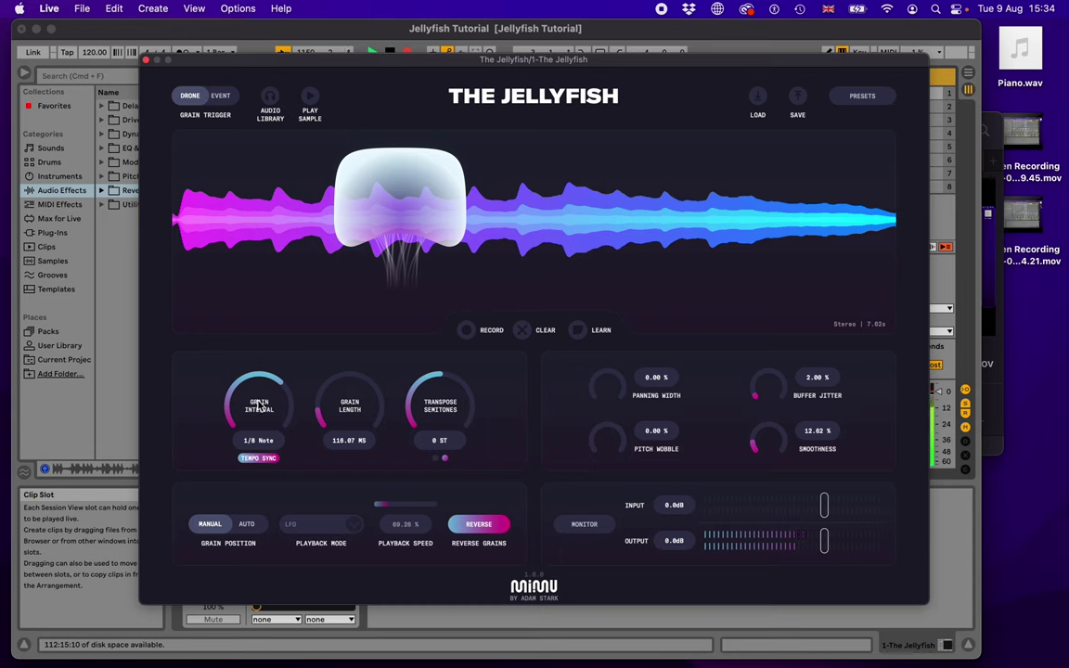
Set the synced grain interval to 1/16 Note and automate the grain position at 133.95% speed, finishing with the Event trigger
{"action": "left_click_drag", "start_coordinate": [259, 405], "coordinate": [257, 417]}
{"action": "left_click_drag", "start_coordinate": [258, 408], "coordinate": [259, 417]}
{"action": "left_click", "coordinate": [247, 525]}
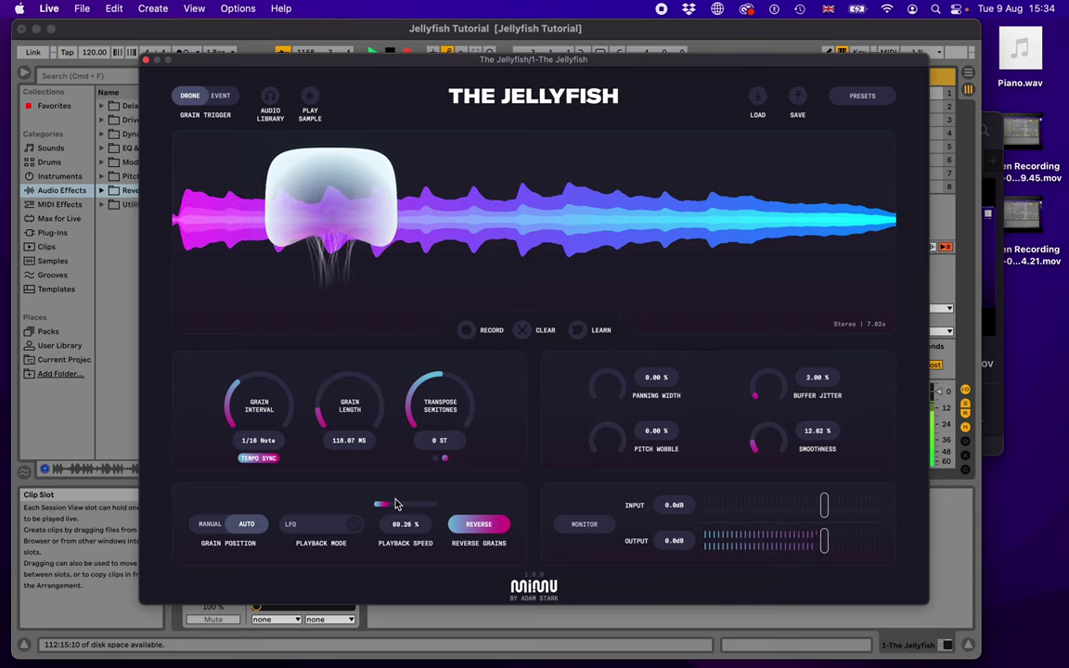
{"action": "left_click_drag", "start_coordinate": [394, 504], "coordinate": [395, 508]}
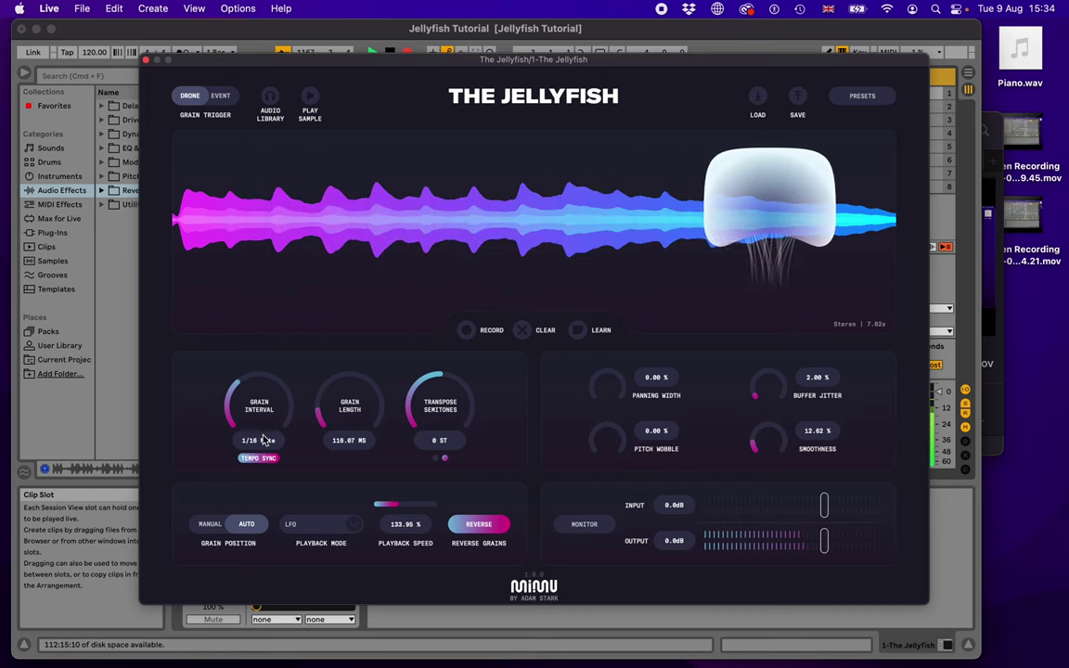
{"action": "left_click", "coordinate": [220, 96]}
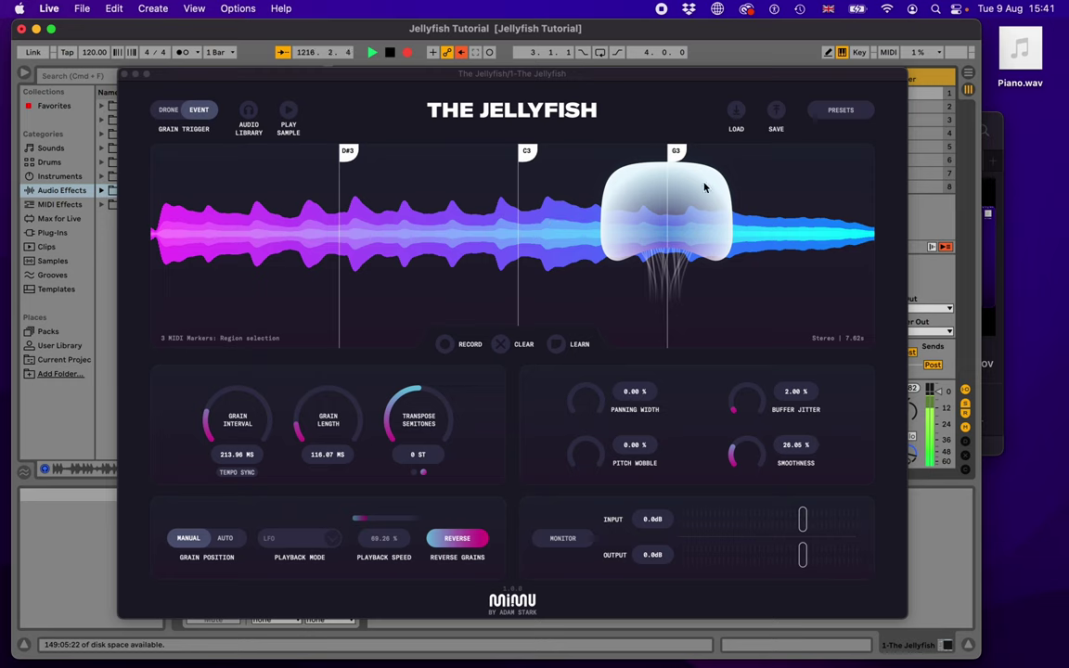
Save the current settings as a preset named Synth Thing in a new group called My Presets
{"action": "left_click", "coordinate": [775, 111]}
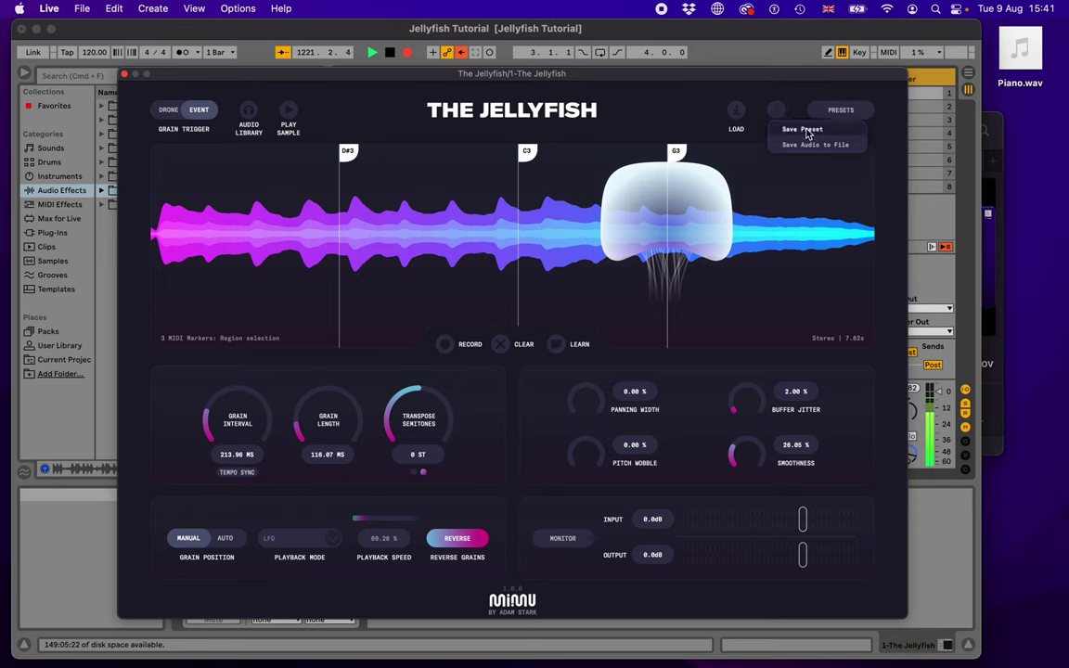
{"action": "left_click", "coordinate": [803, 130]}
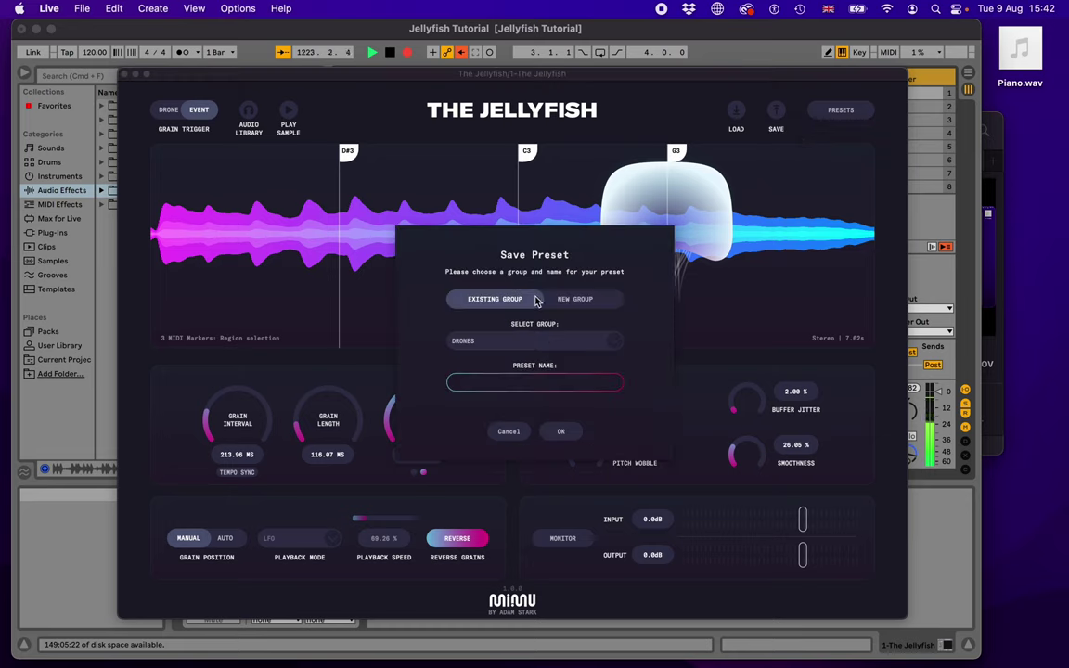
{"action": "left_click", "coordinate": [582, 344]}
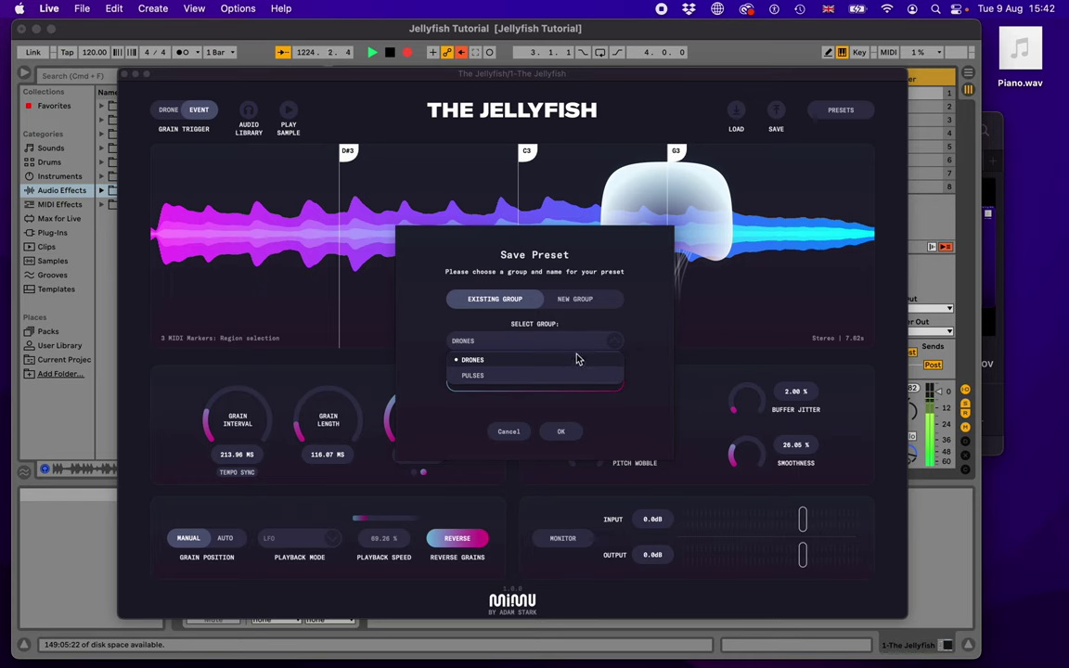
{"action": "left_click", "coordinate": [586, 325]}
{"action": "left_click", "coordinate": [584, 301]}
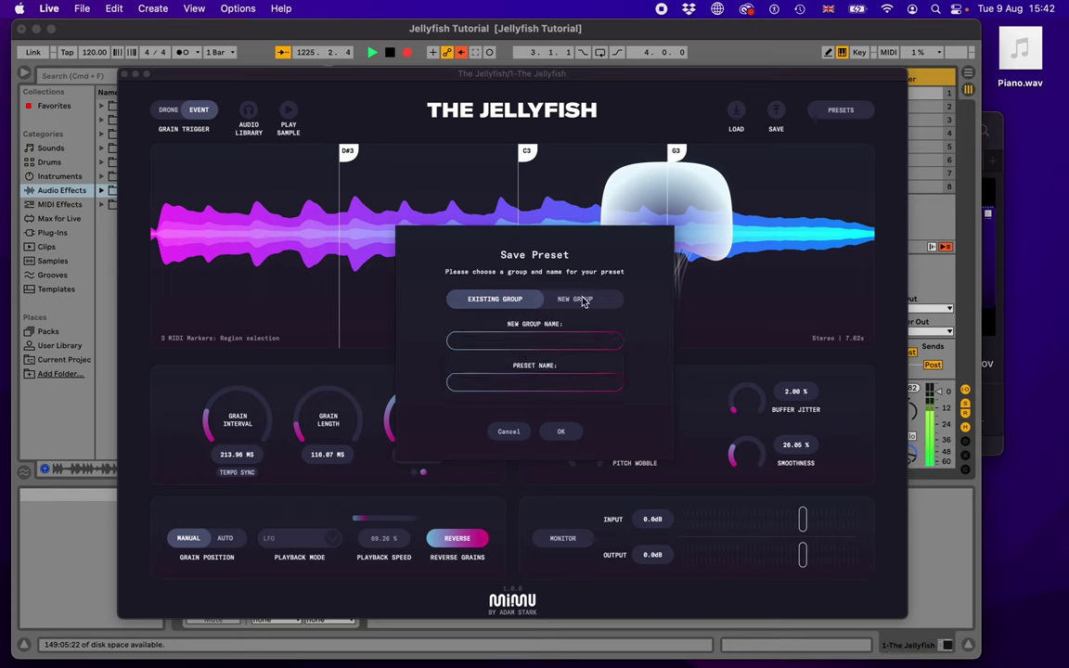
{"action": "left_click", "coordinate": [497, 342]}
{"action": "type", "text": "My Presets"}
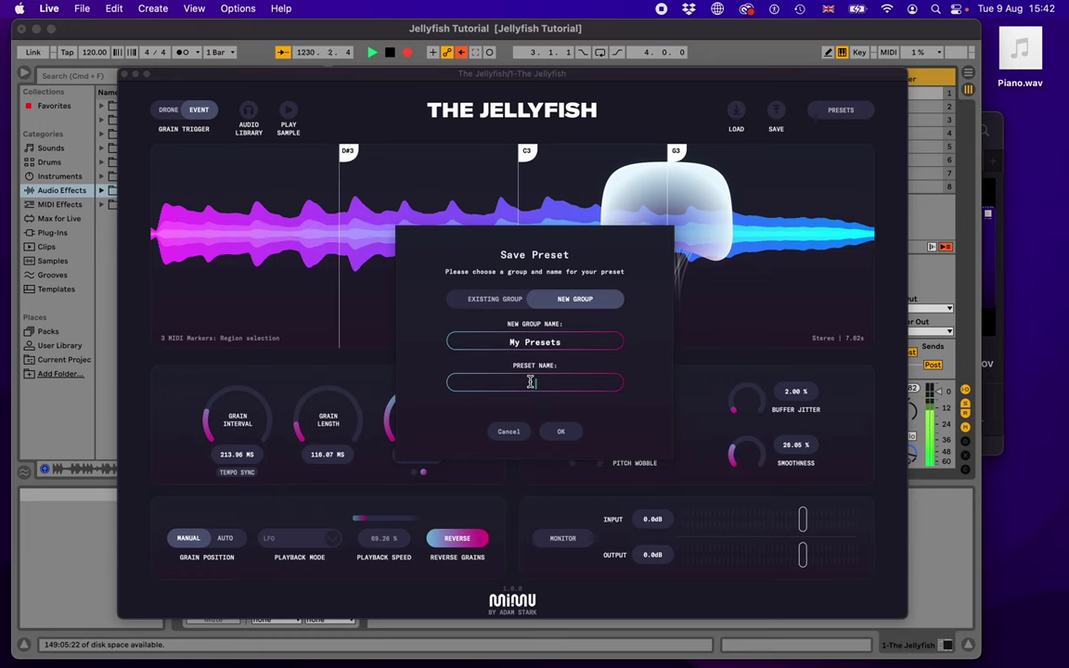
{"action": "type", "text": "Synth Thing"}
{"action": "left_click", "coordinate": [562, 433]}
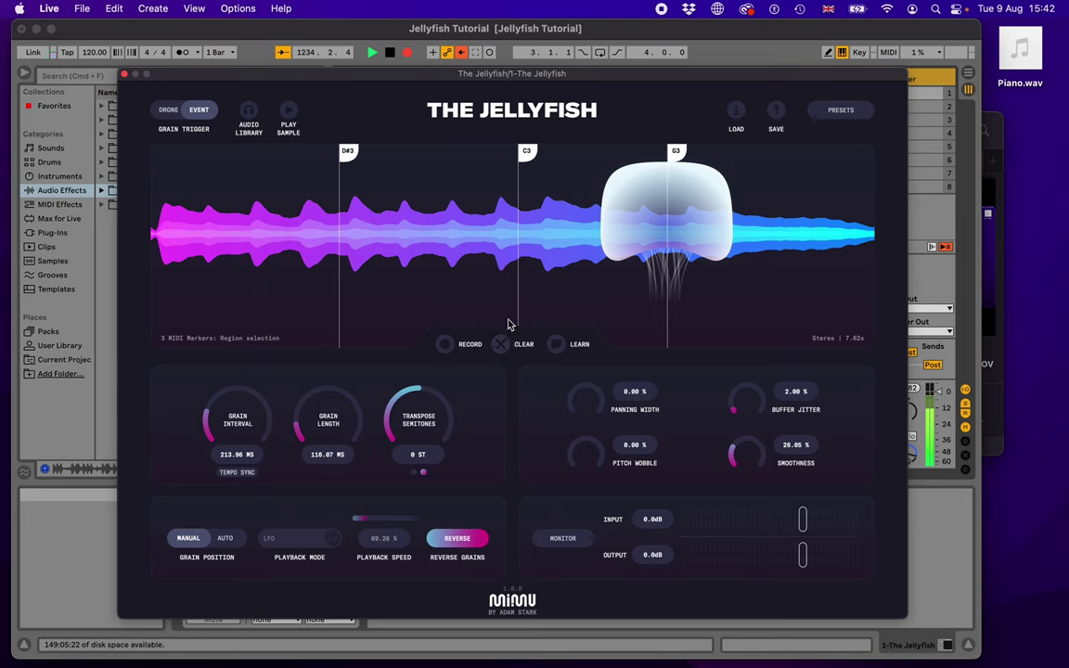
Delete the D#3, C3 and G3 MIDI markers and clear the loaded audio
{"action": "left_click", "coordinate": [556, 344]}
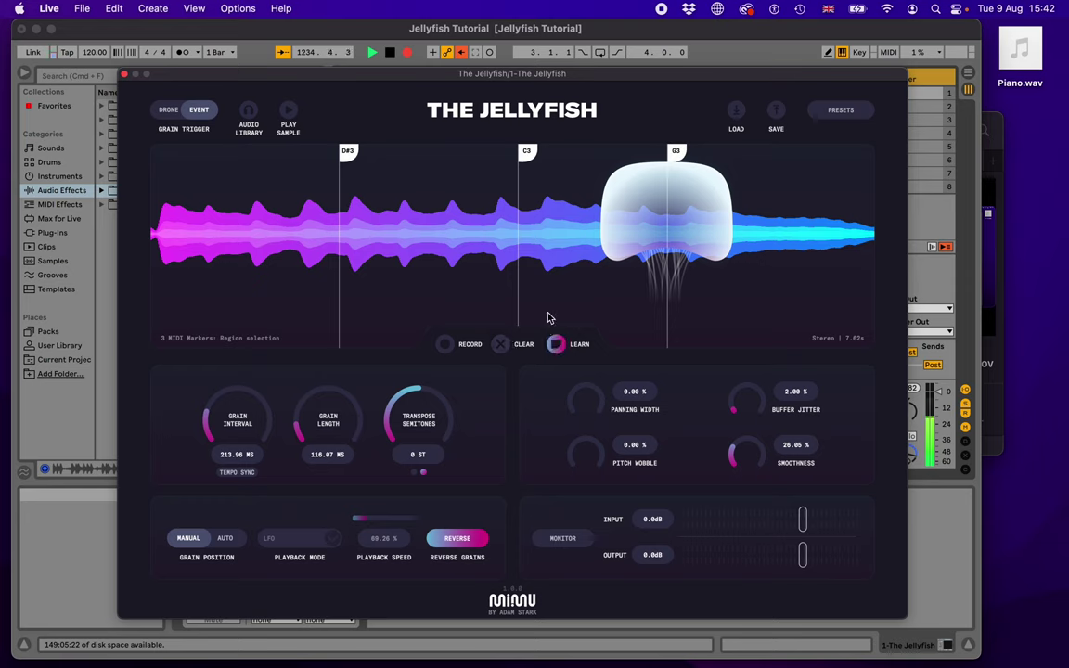
{"action": "left_click", "coordinate": [520, 192]}
{"action": "left_click", "coordinate": [348, 155]}
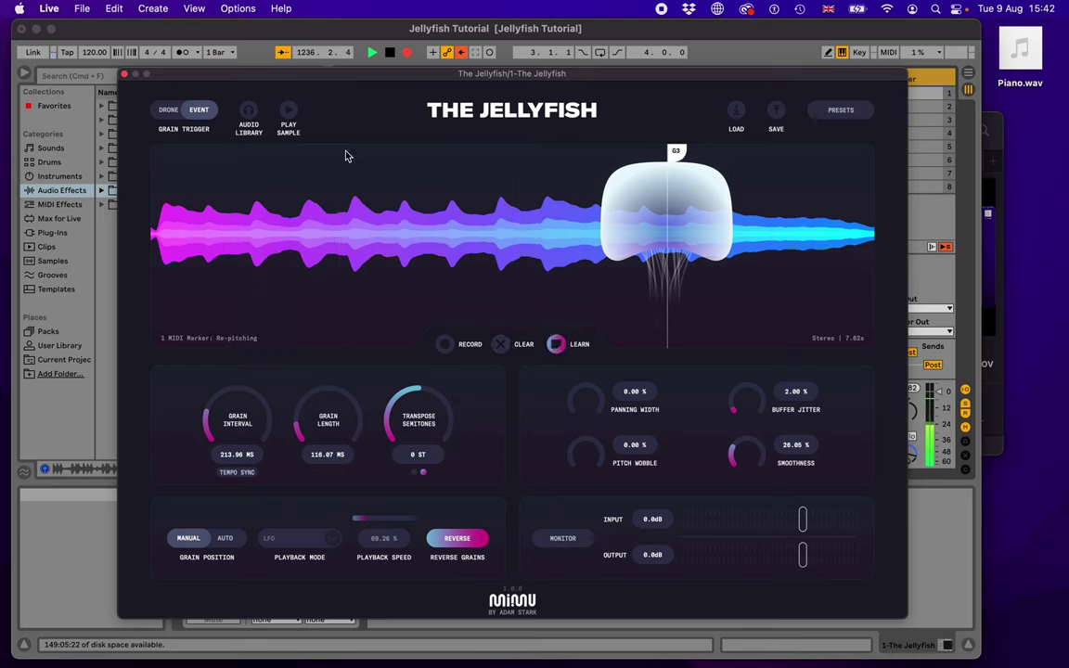
{"action": "left_click", "coordinate": [676, 150]}
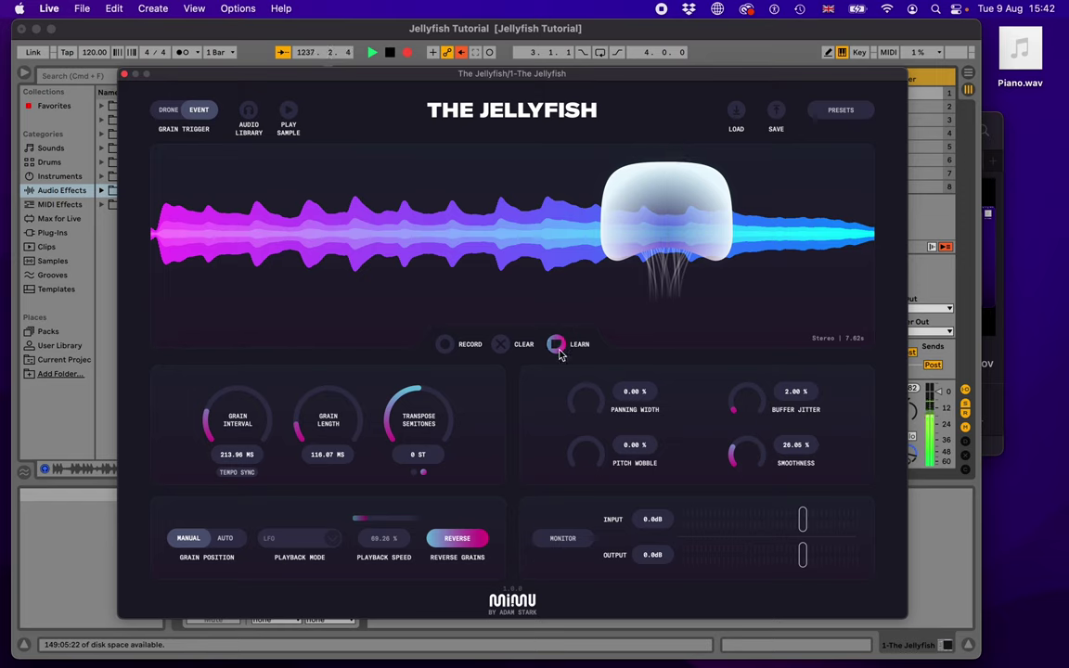
{"action": "left_click", "coordinate": [501, 344]}
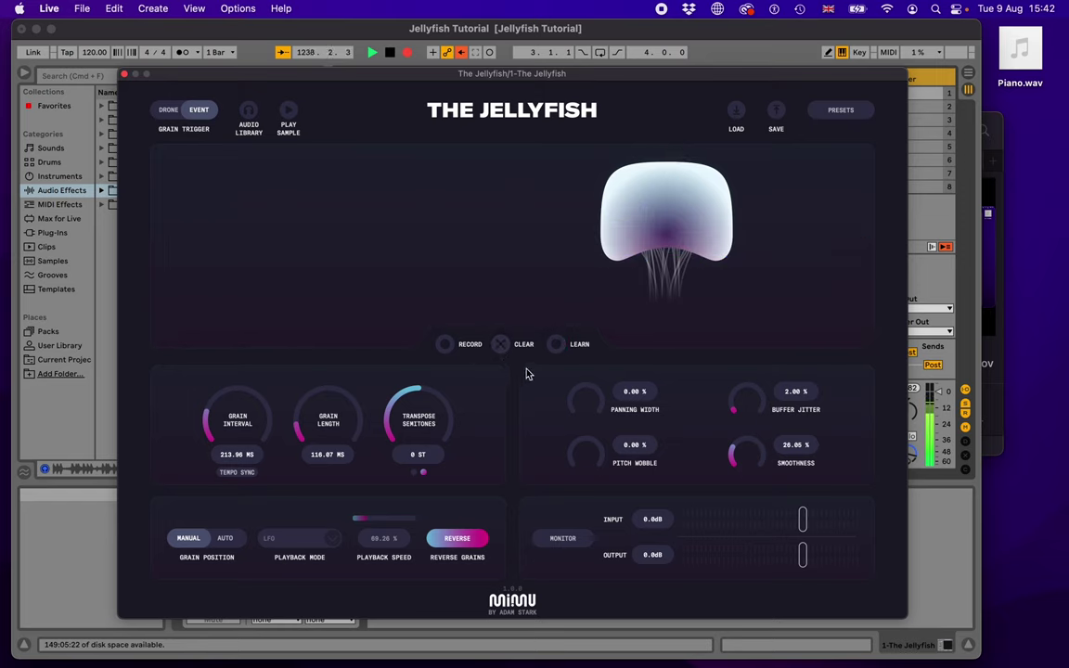
Reset grain interval and length to 300 and 200 ms; set panning width 74.49%, pitch wobble 54.40%, buffer jitter 26.37% and smoothness 78.93%
{"action": "double_click", "coordinate": [235, 423]}
{"action": "double_click", "coordinate": [336, 423]}
{"action": "left_click_drag", "start_coordinate": [595, 441], "coordinate": [586, 371]}
{"action": "left_click_drag", "start_coordinate": [743, 397], "coordinate": [749, 372]}
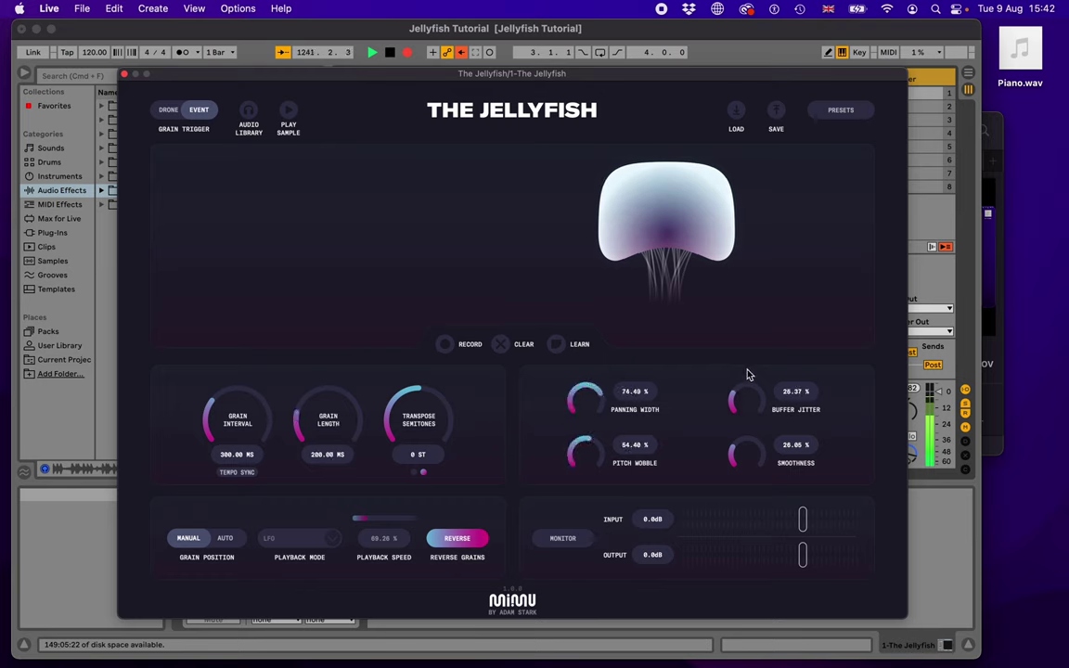
{"action": "left_click_drag", "start_coordinate": [747, 453], "coordinate": [756, 389]}
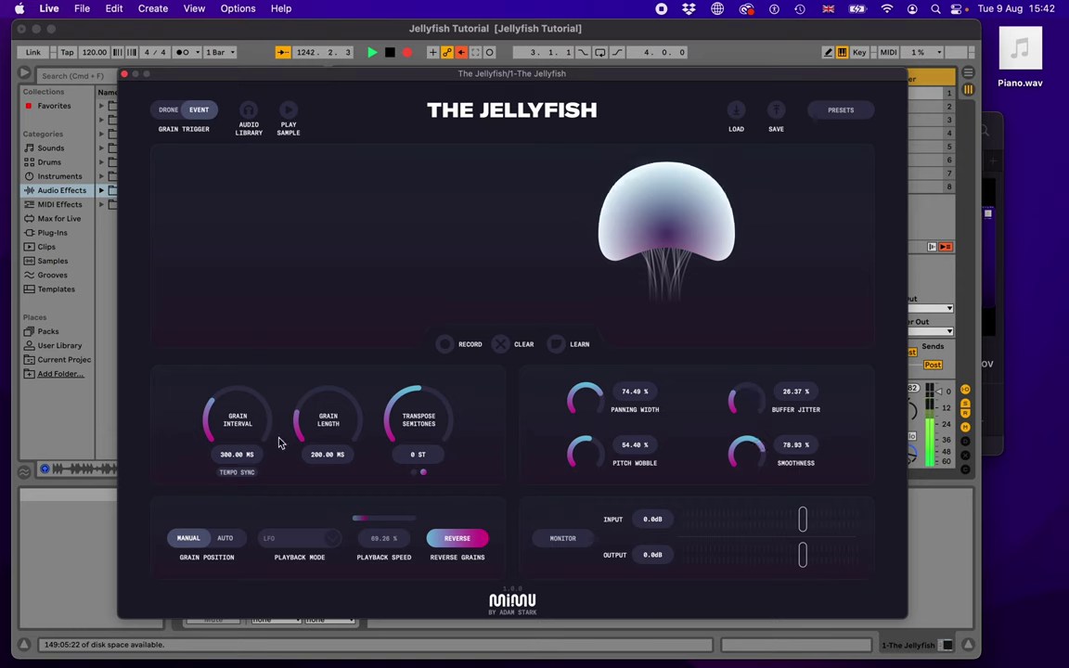
Load the Synth Thing preset from the My Presets group and open the preset browser again
{"action": "left_click", "coordinate": [845, 112]}
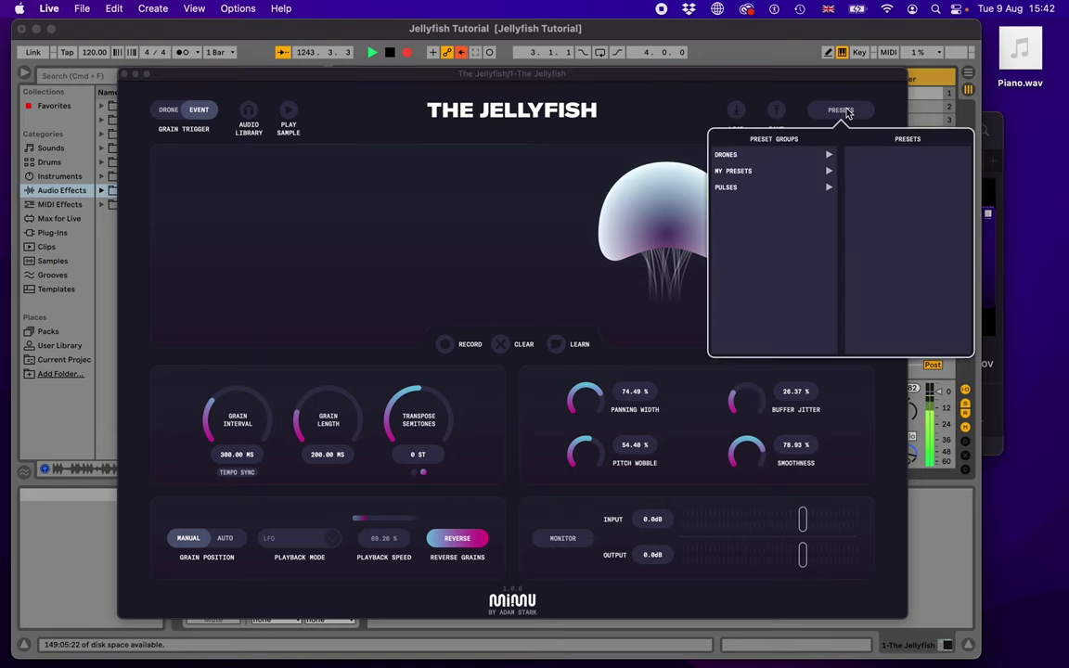
{"action": "left_click", "coordinate": [754, 173]}
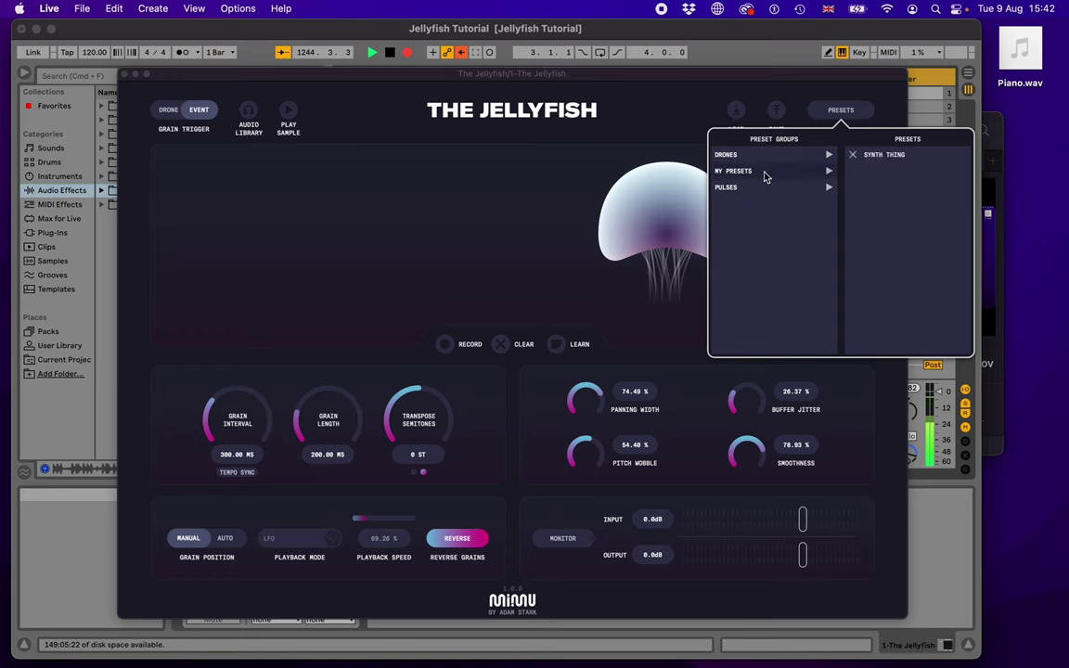
{"action": "left_click", "coordinate": [896, 160]}
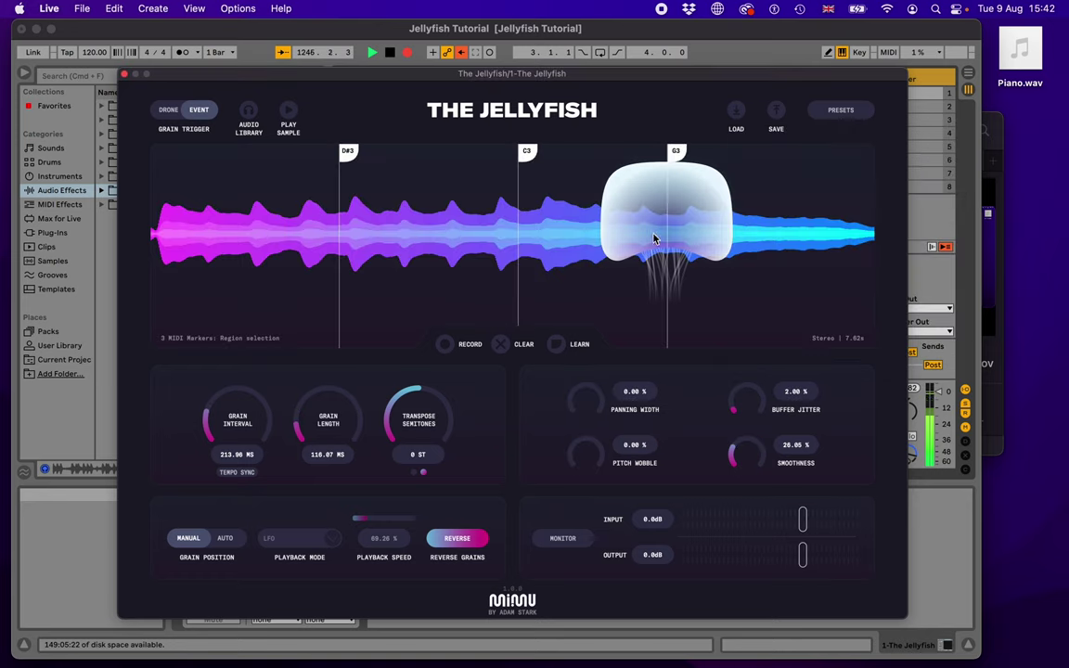
{"action": "left_click", "coordinate": [840, 115]}
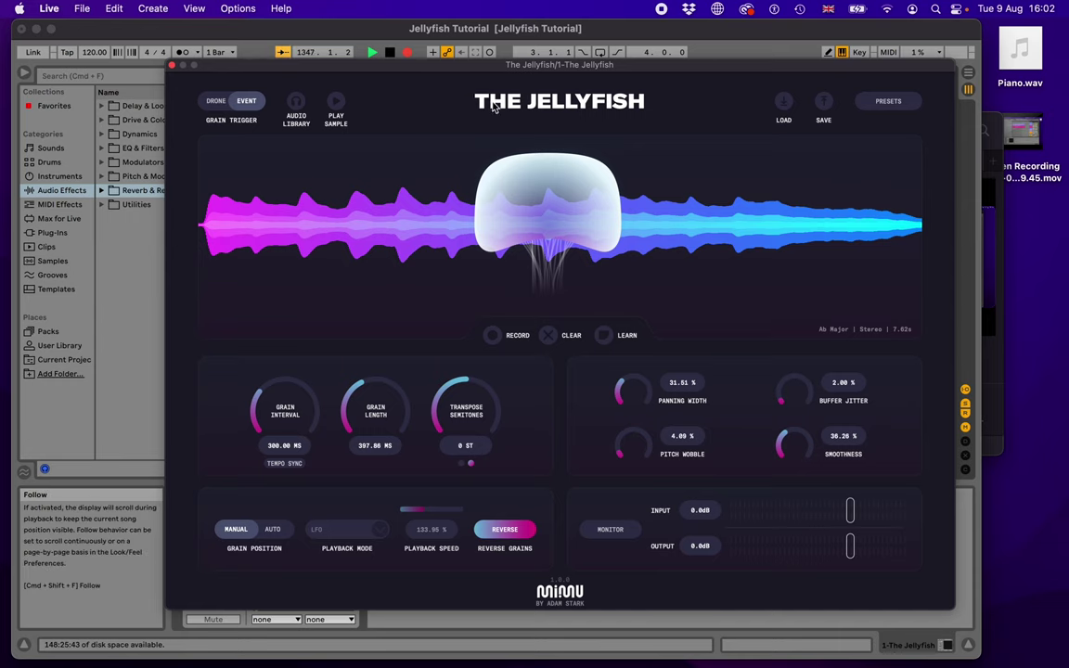
Move The Jellyfish's plug-in window aside and unfold its device parameters in the Live device chain
{"action": "mouse_move", "coordinate": [538, 220]}
{"action": "left_mouse_down"}
{"action": "mouse_move", "coordinate": [331, 202]}
{"action": "mouse_move", "coordinate": [537, 216]}
{"action": "left_mouse_up"}
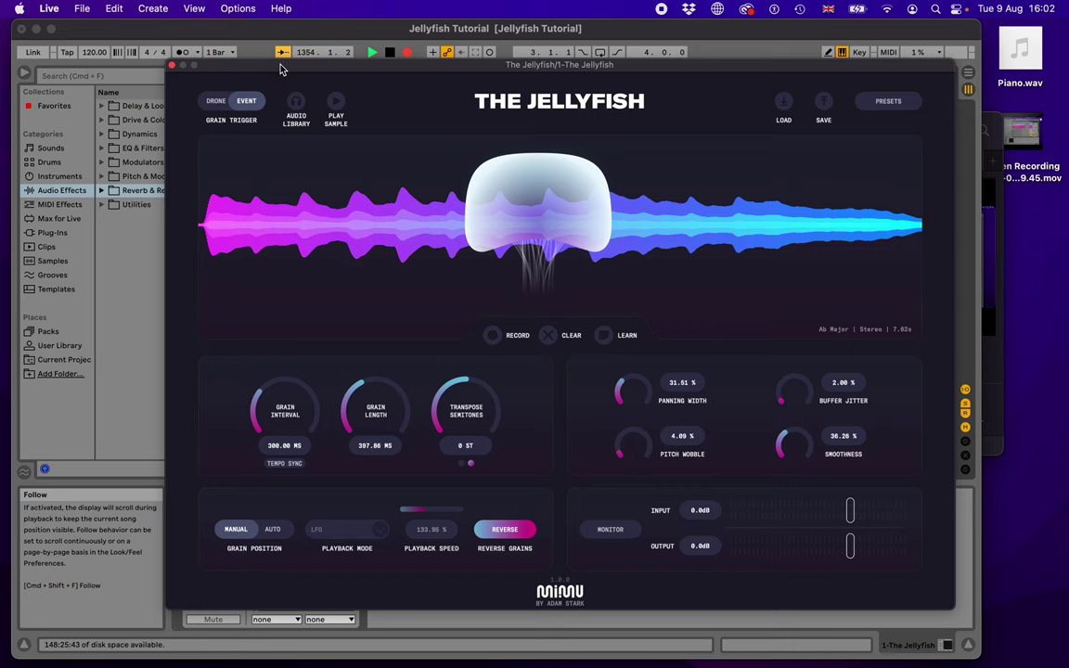
{"action": "left_click_drag", "start_coordinate": [281, 70], "coordinate": [562, 77]}
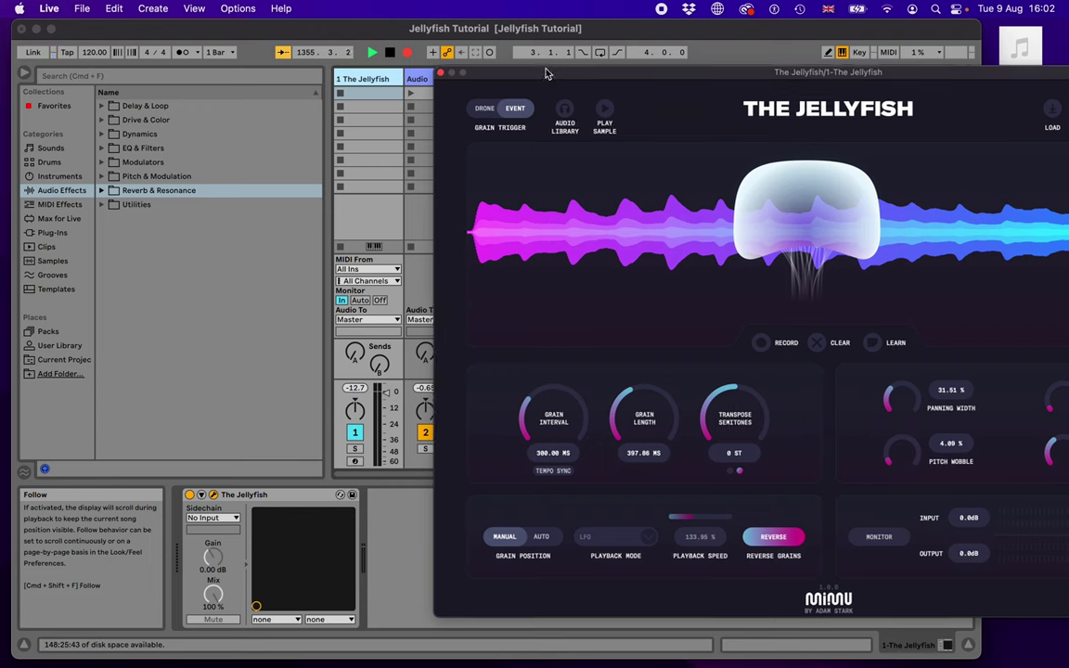
{"action": "left_click", "coordinate": [201, 497]}
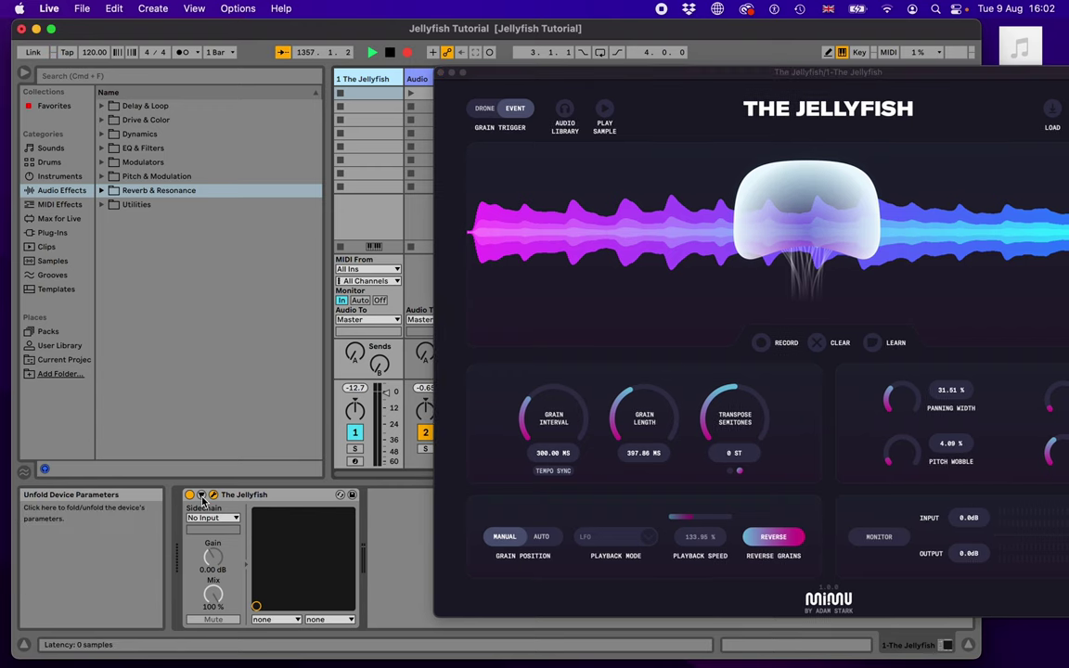
{"action": "left_click_drag", "start_coordinate": [506, 74], "coordinate": [722, 75]}
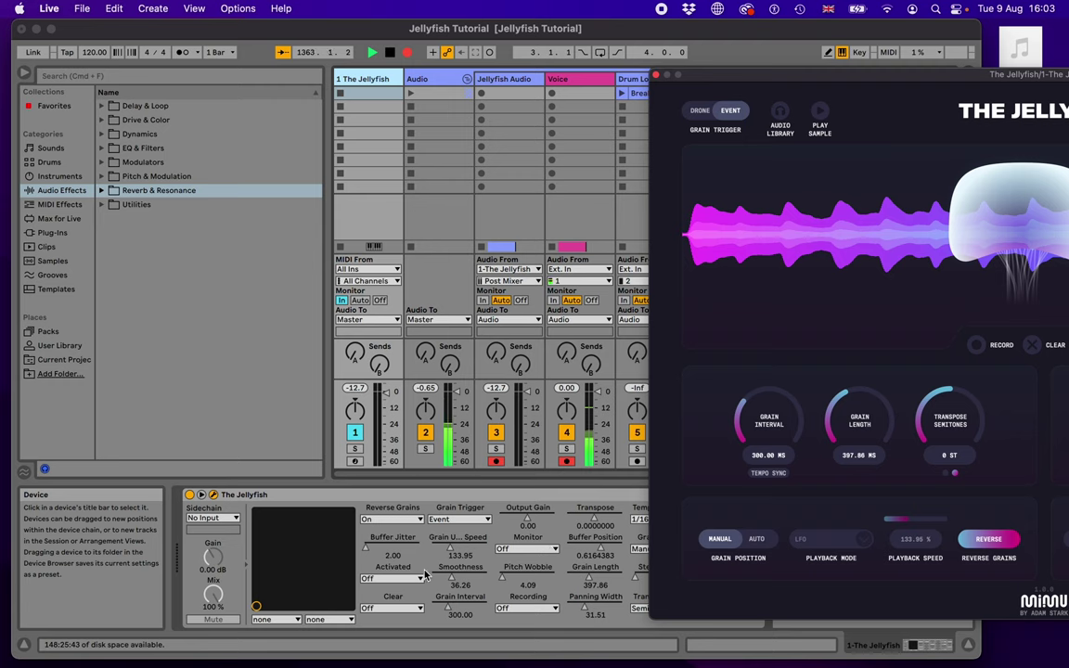
MIDI-map the Activated parameter to channel 16 CC 49 and test it while moving the jellyfish earlier in the waveform
{"action": "key", "text": "super+m"}
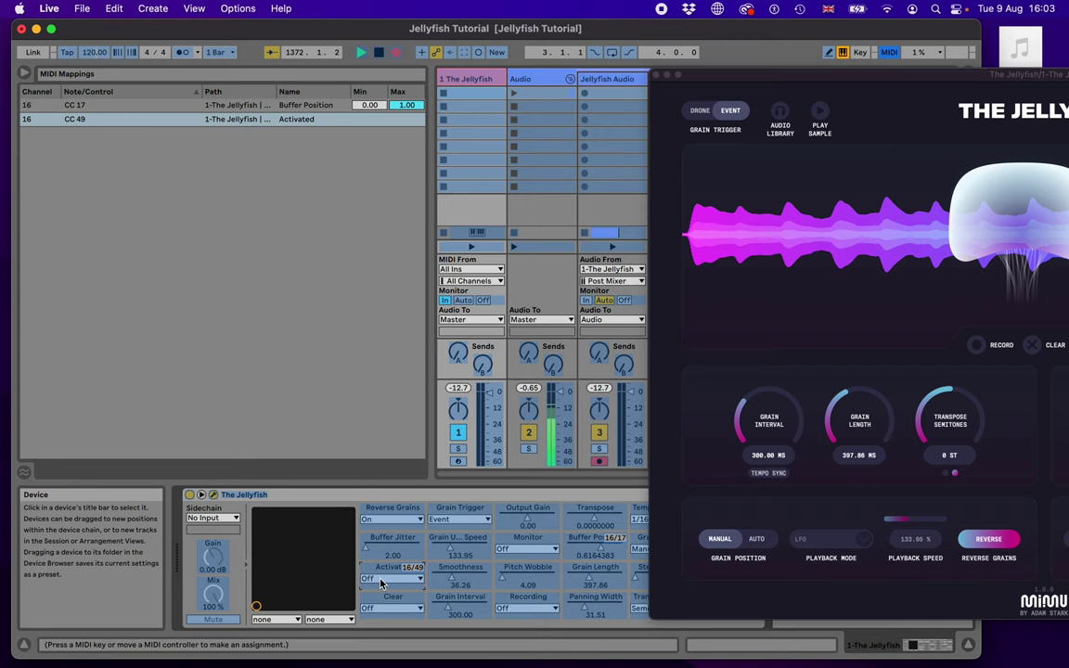
{"action": "key", "text": "super+m"}
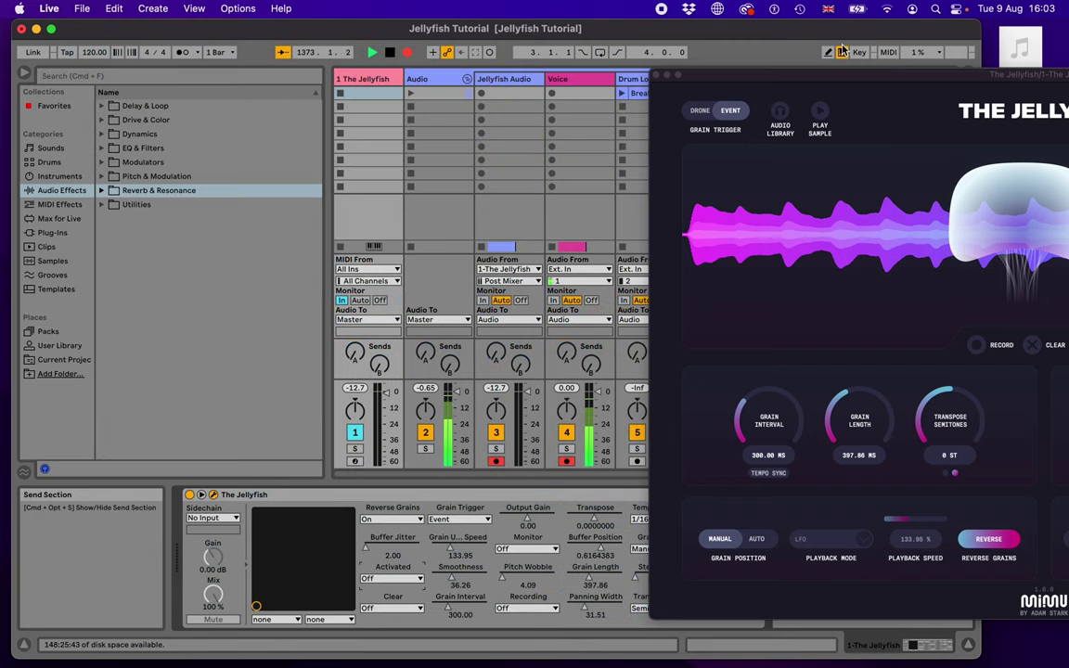
{"action": "left_click_drag", "start_coordinate": [824, 84], "coordinate": [617, 81]}
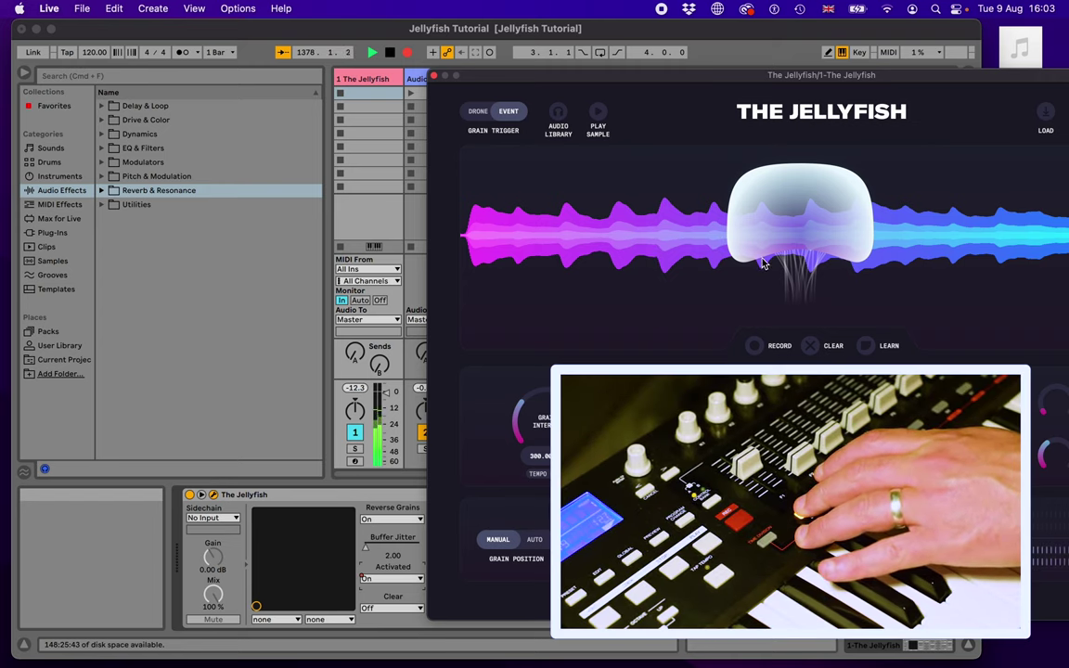
{"action": "left_click_drag", "start_coordinate": [779, 231], "coordinate": [716, 228]}
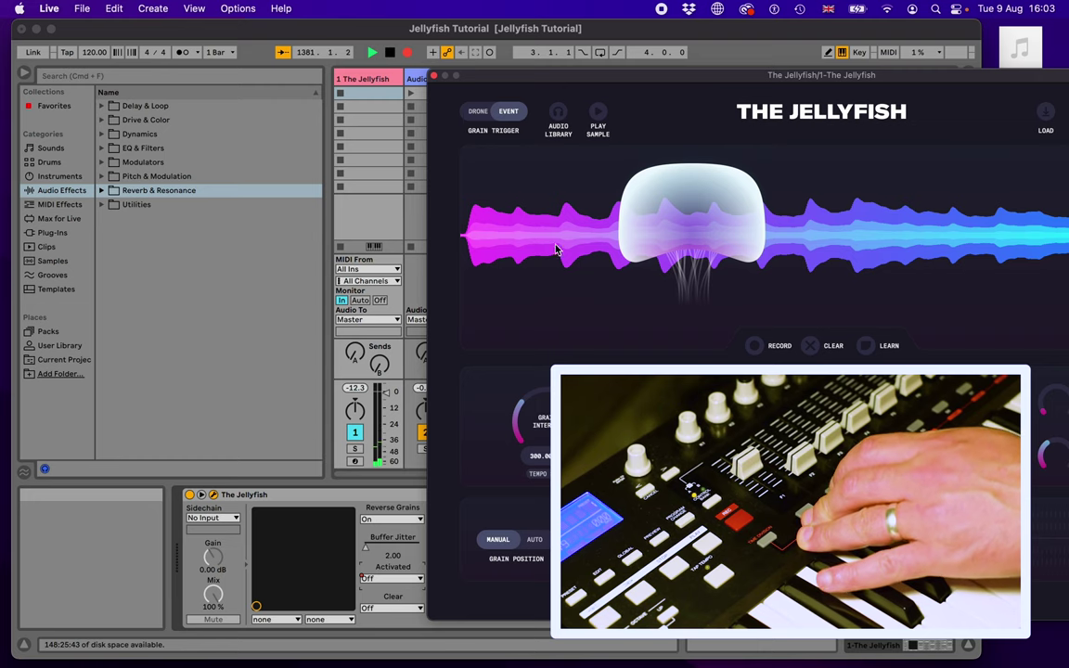
MIDI-map the Buffer Position parameter to channel 16 CC 18 and bring the plug-in window back into full view
{"action": "left_click_drag", "start_coordinate": [529, 74], "coordinate": [771, 91]}
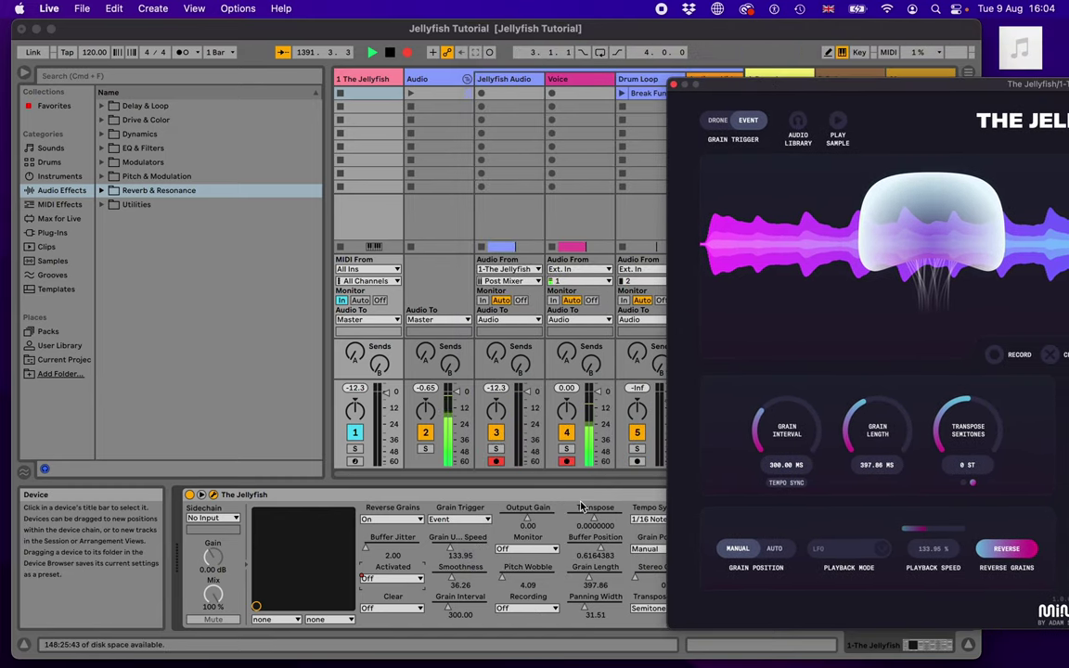
{"action": "key", "text": "super+m"}
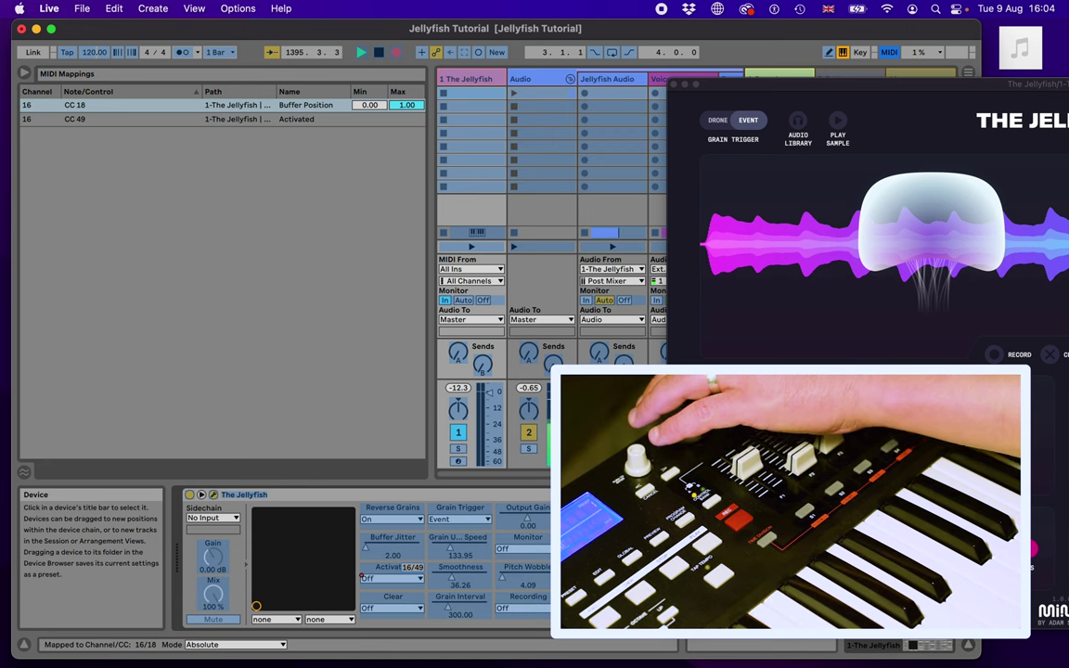
{"action": "key", "text": "super+m"}
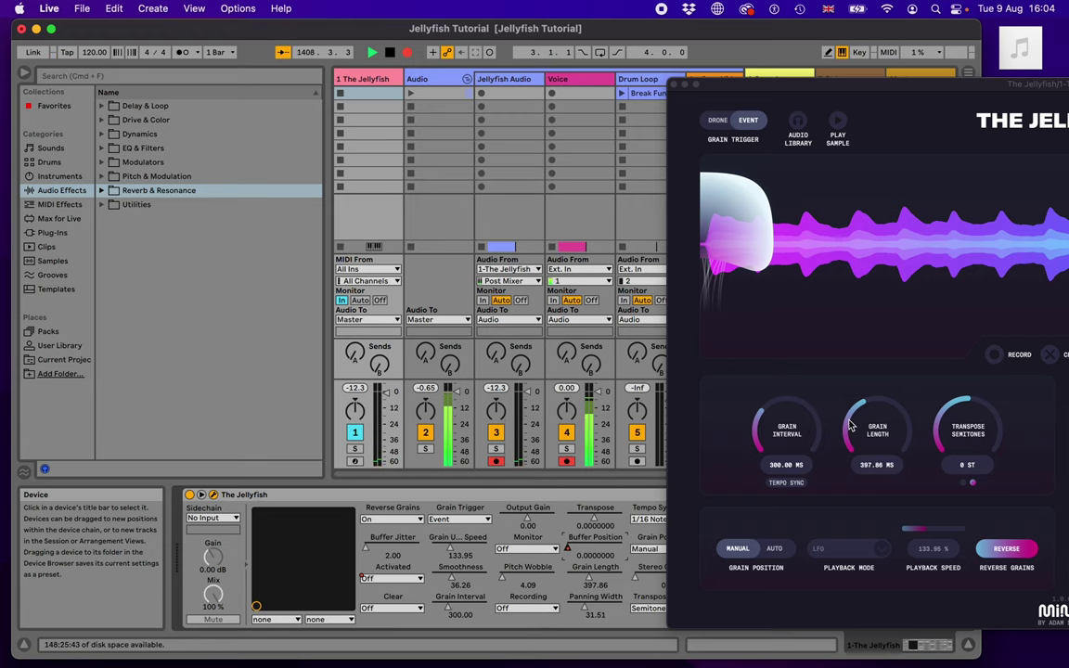
{"action": "left_click_drag", "start_coordinate": [919, 90], "coordinate": [514, 76]}
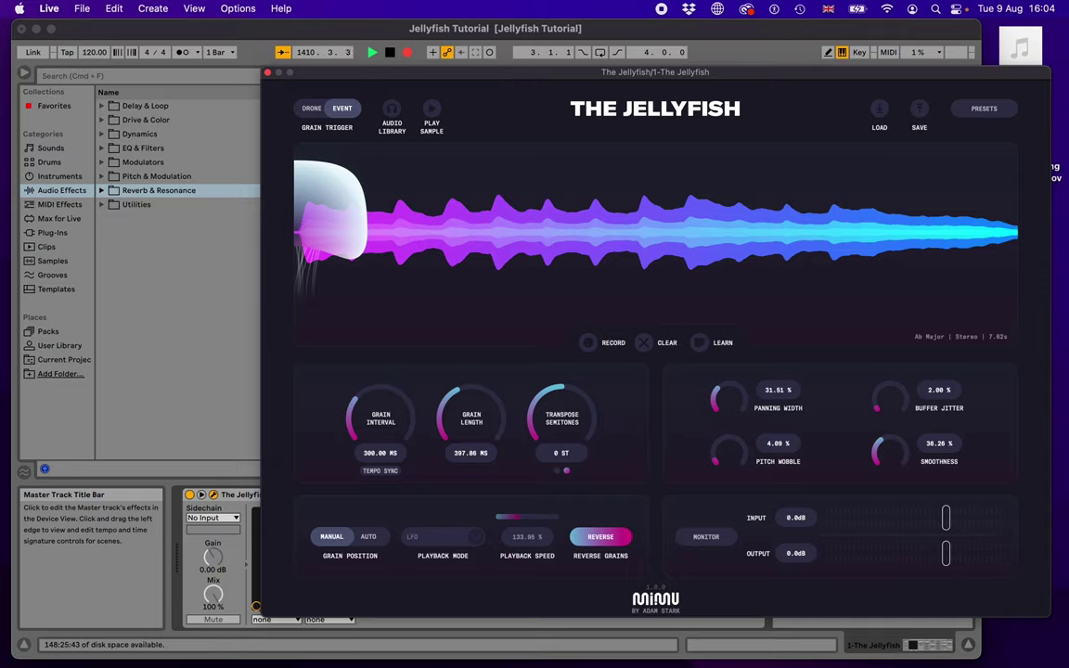